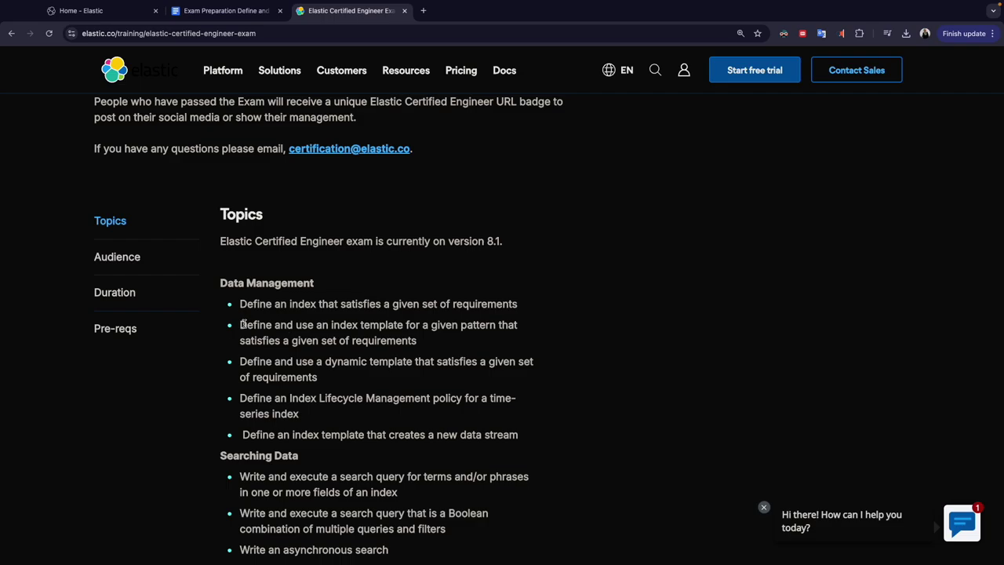
- Highlight the exam topic on index templates for a given pattern, and look through the scenarios in the exam preparation document
left_click_drag(239, 325, 421, 340)
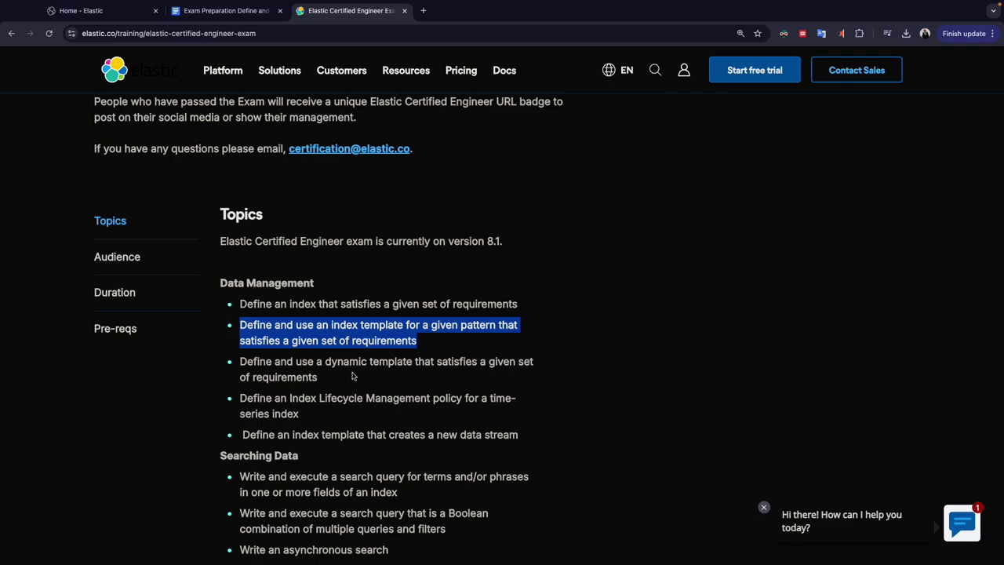
left_click(224, 11)
scroll(303, 387, "down", 4)
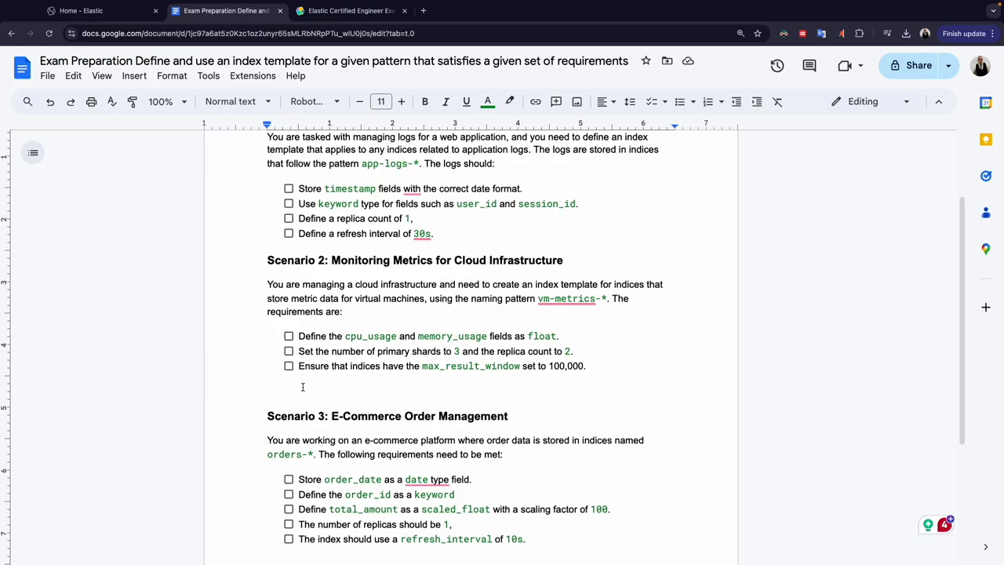
scroll(303, 387, "down", 1)
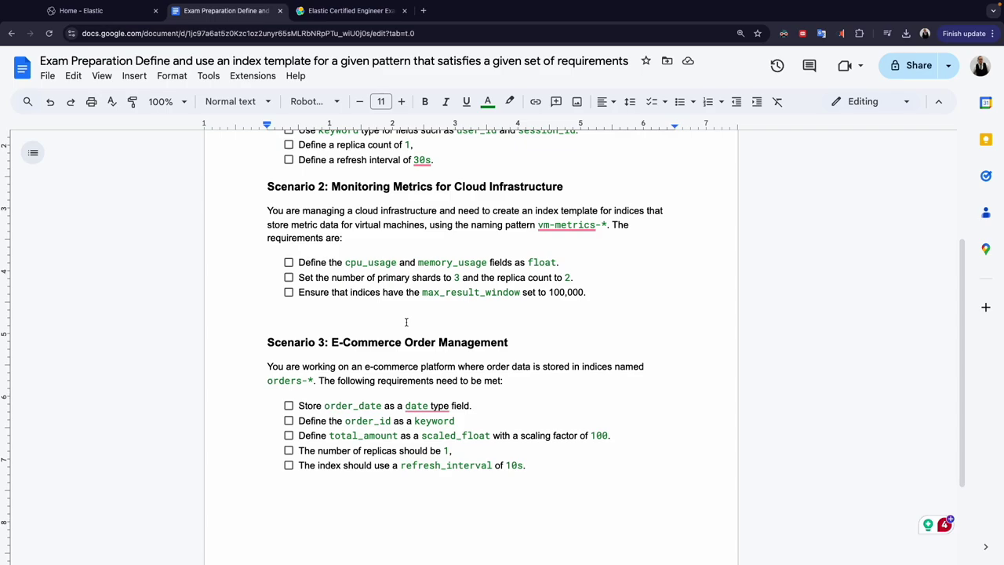
scroll(405, 321, "up", 5)
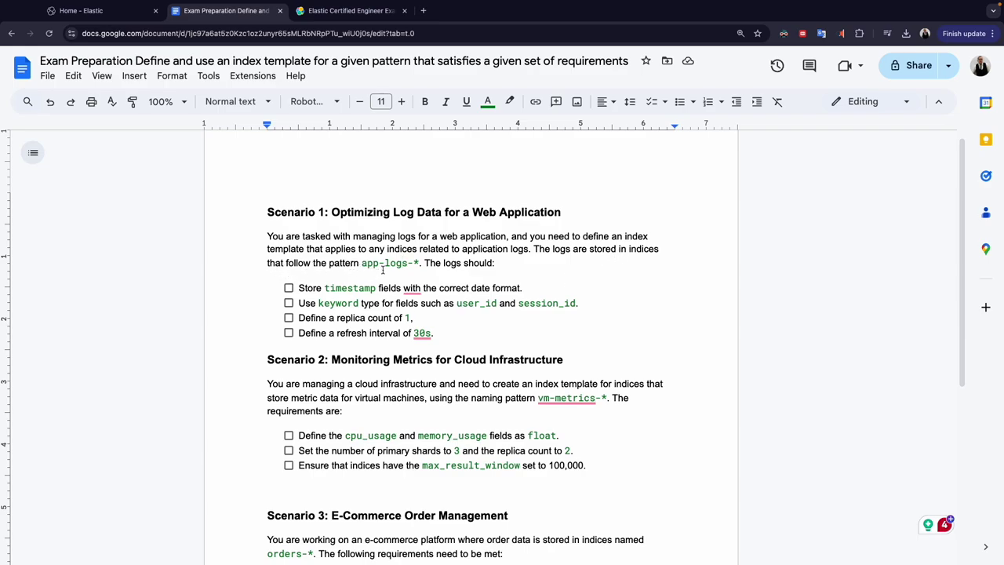
- Review Scenario 1's requirements in the document: index pattern, timestamp and keyword fields, replica count and refresh interval
left_click_drag(363, 262, 414, 263)
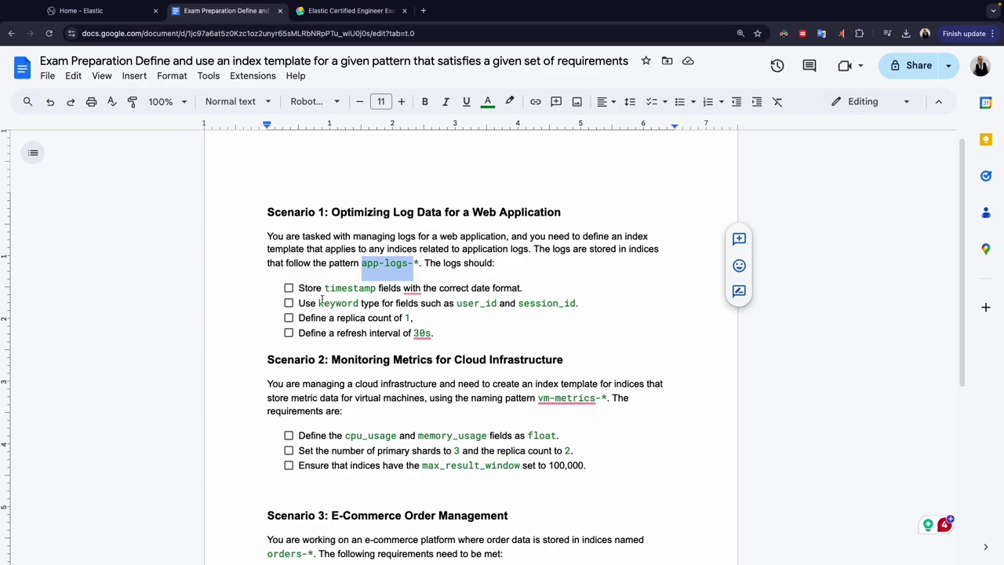
double_click(346, 287)
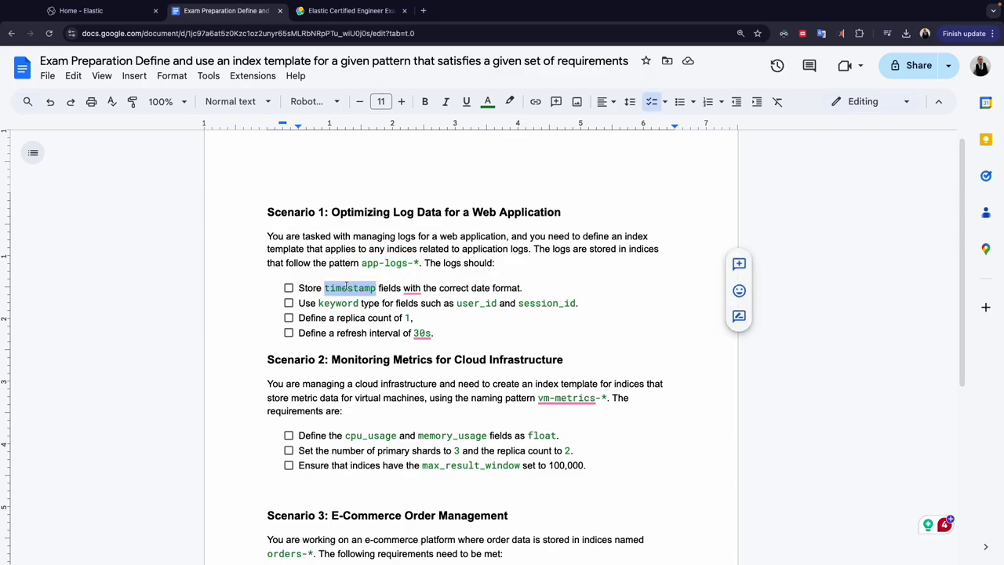
left_click(340, 288)
double_click(340, 288)
double_click(338, 303)
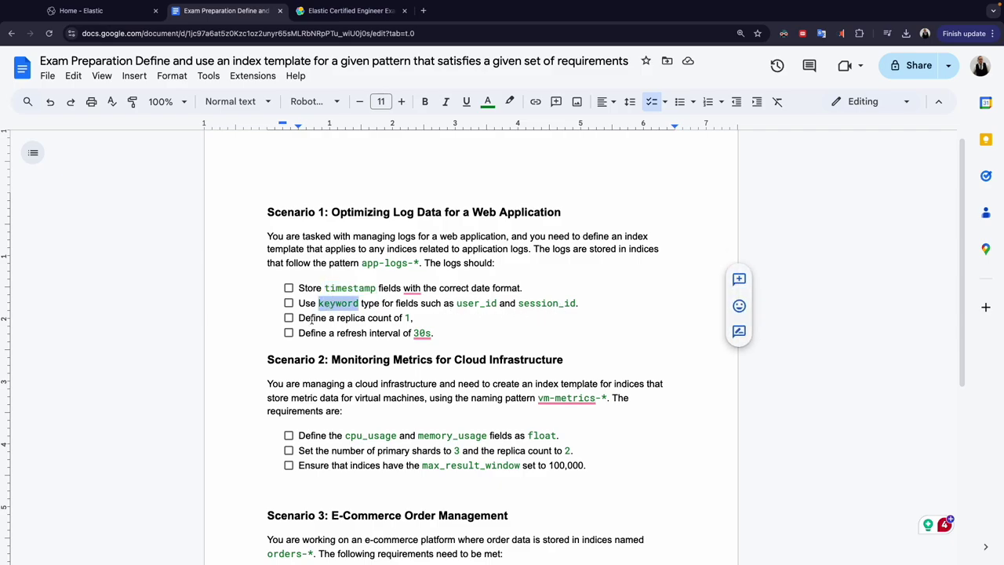
left_click_drag(298, 318, 443, 321)
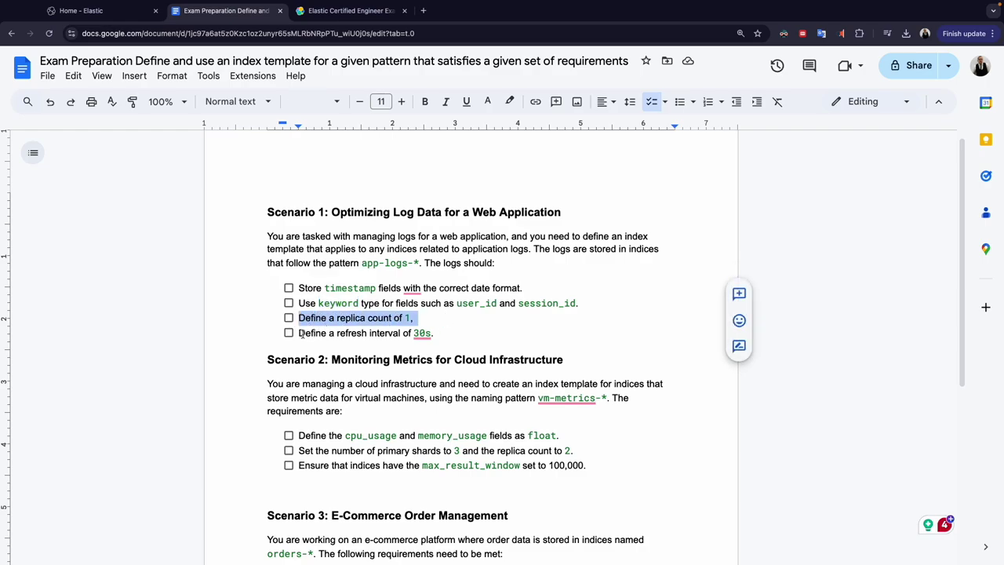
left_click_drag(299, 333, 433, 328)
- Switch to Kibana and view Stack Management and the Dev Tools console
left_click(80, 11)
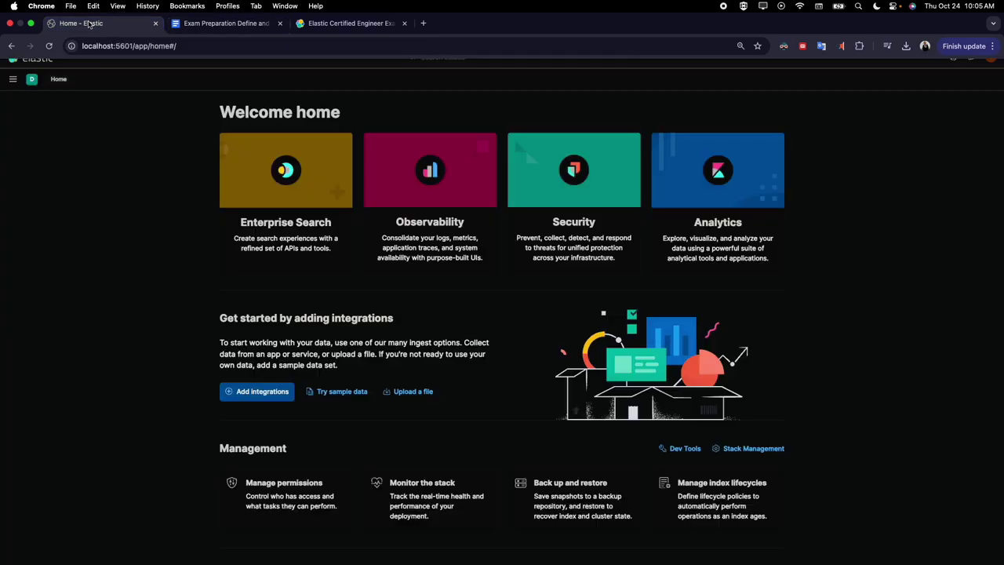
left_click(11, 80)
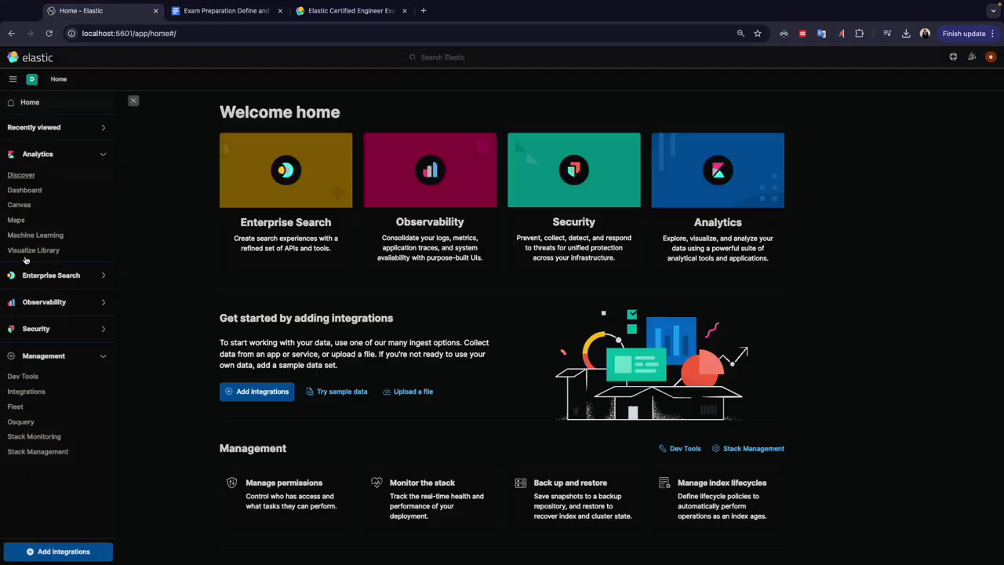
left_click(49, 455)
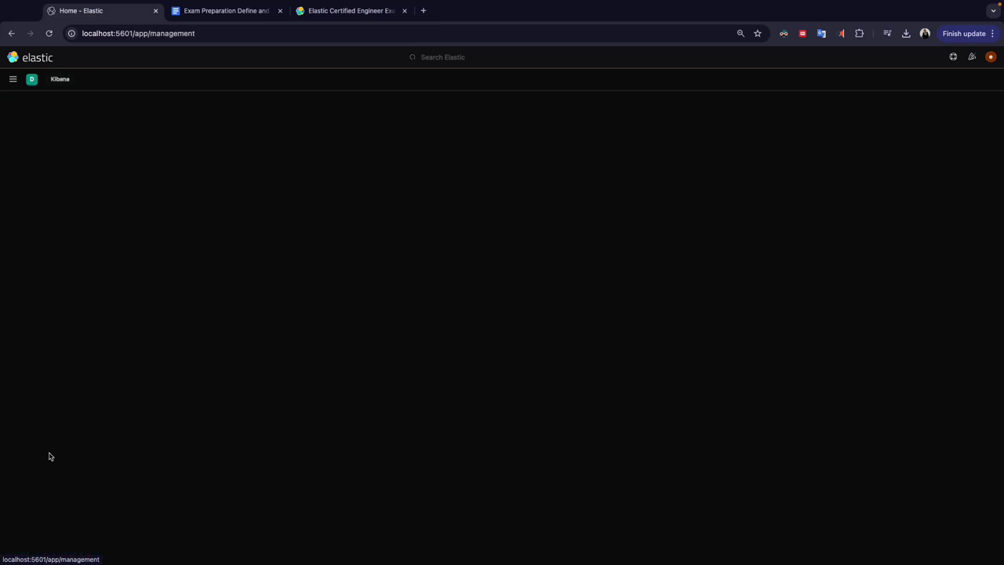
left_click(13, 79)
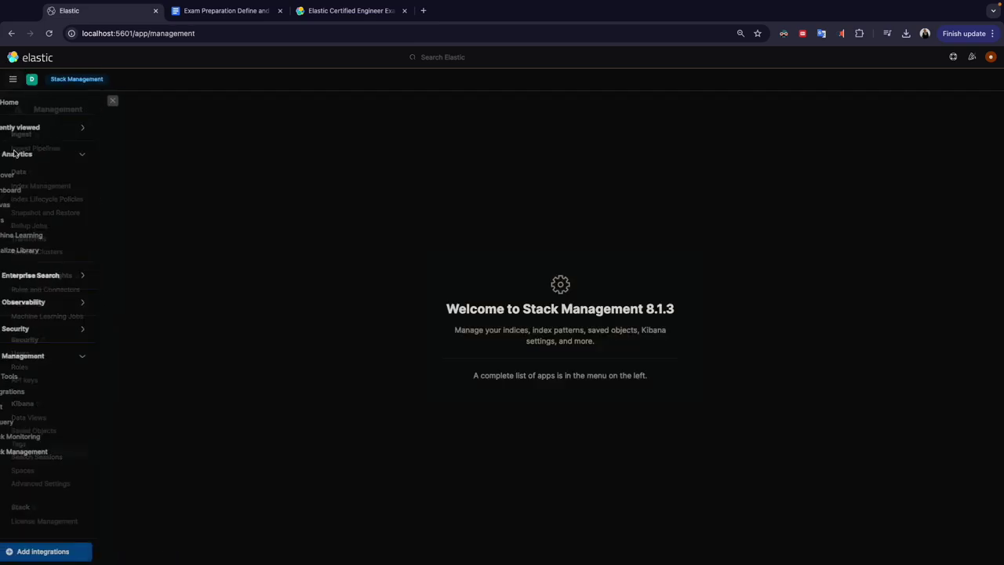
left_click(29, 375)
left_click(29, 80)
left_click(30, 79)
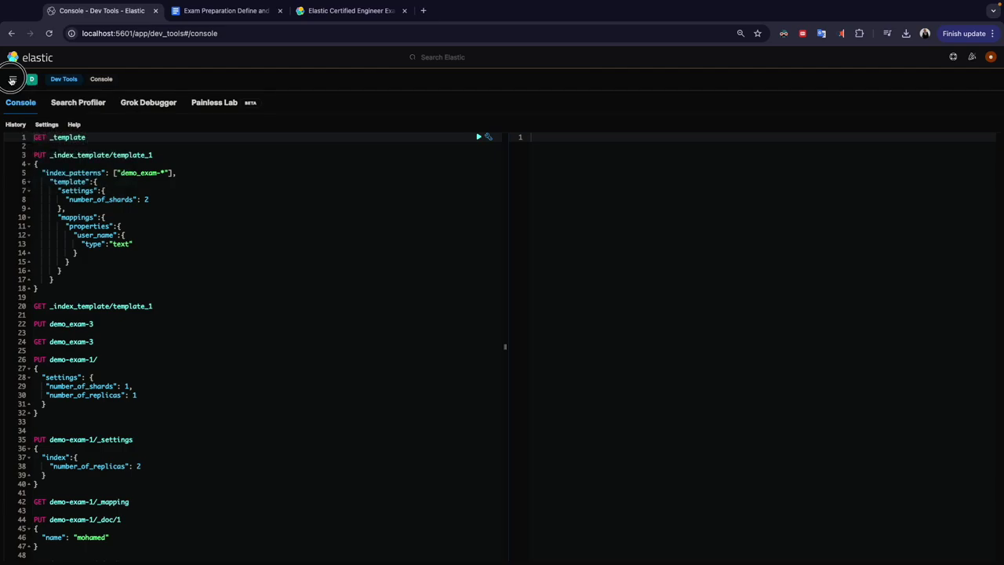
- Open the index templates list in Index Management and view the form for creating a template
left_click(12, 79)
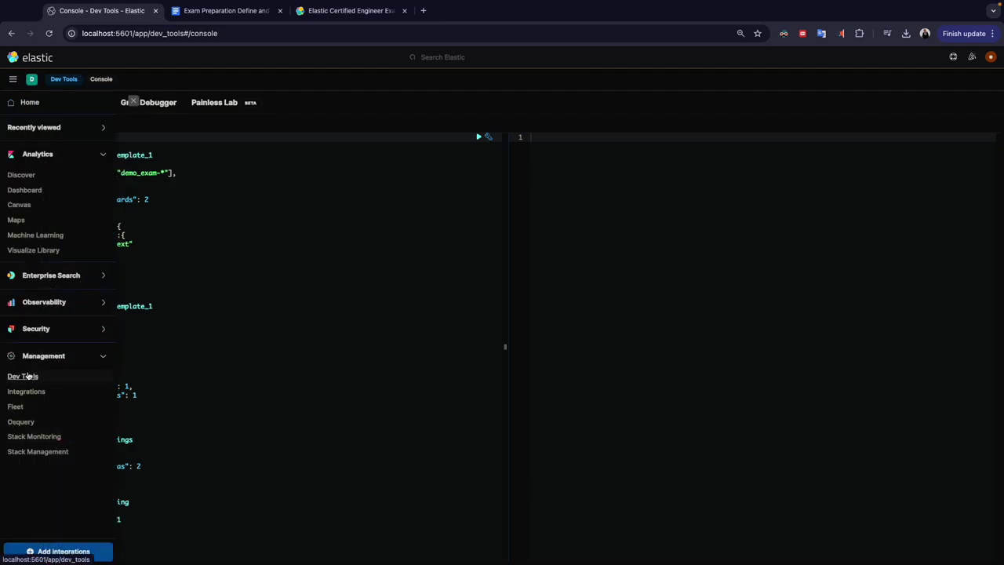
left_click(22, 453)
left_click(55, 192)
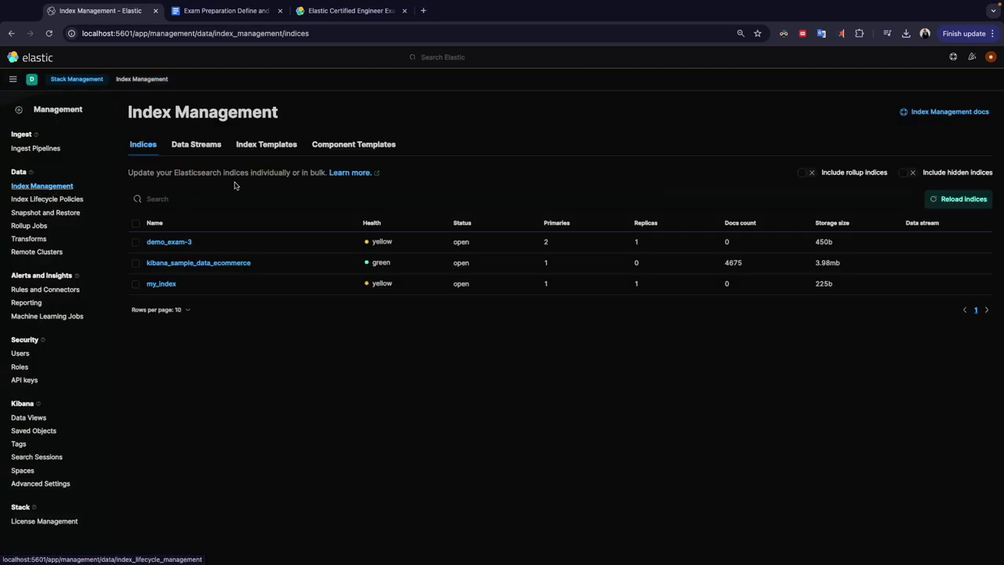
left_click(253, 151)
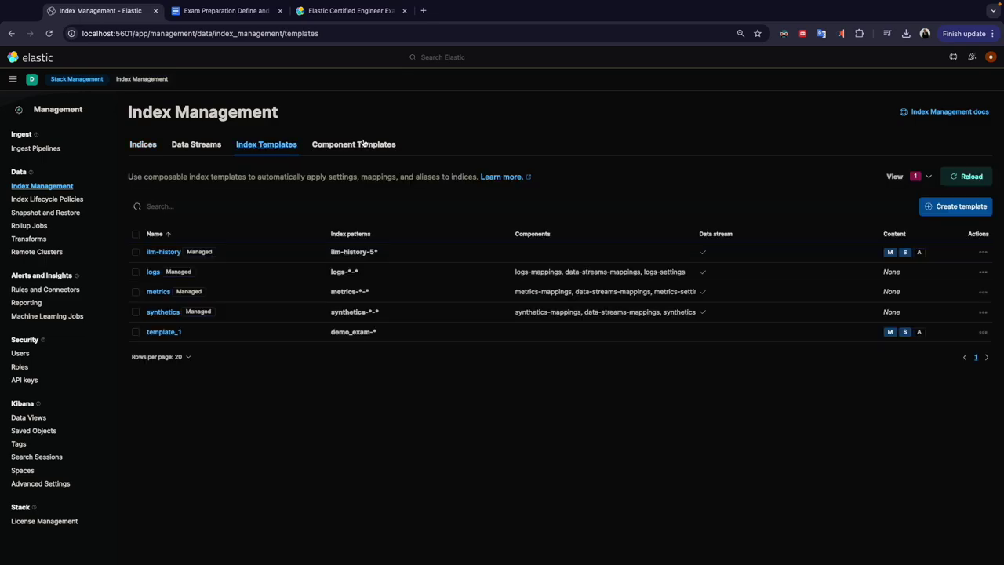
left_click(967, 215)
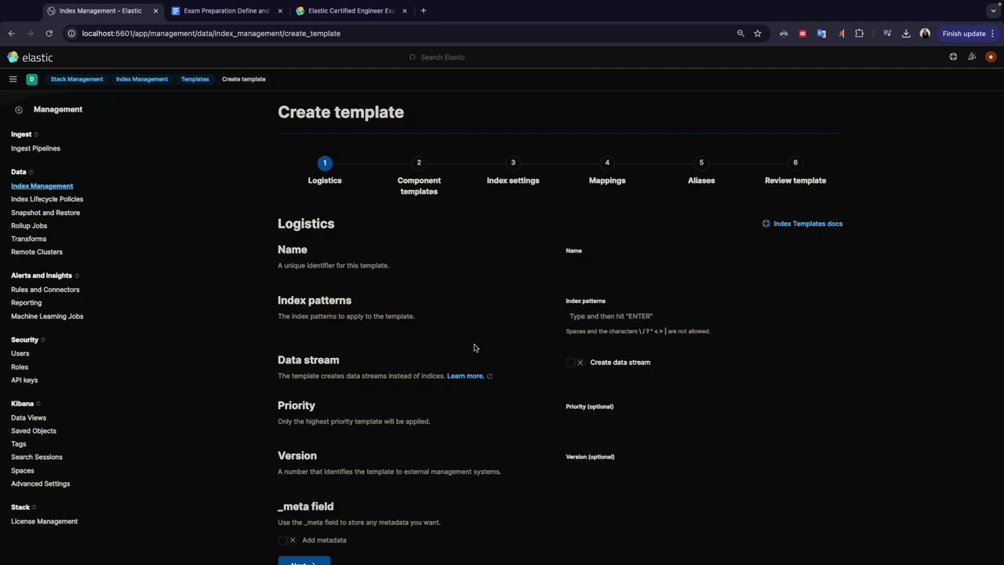
scroll(466, 286, "down", 1)
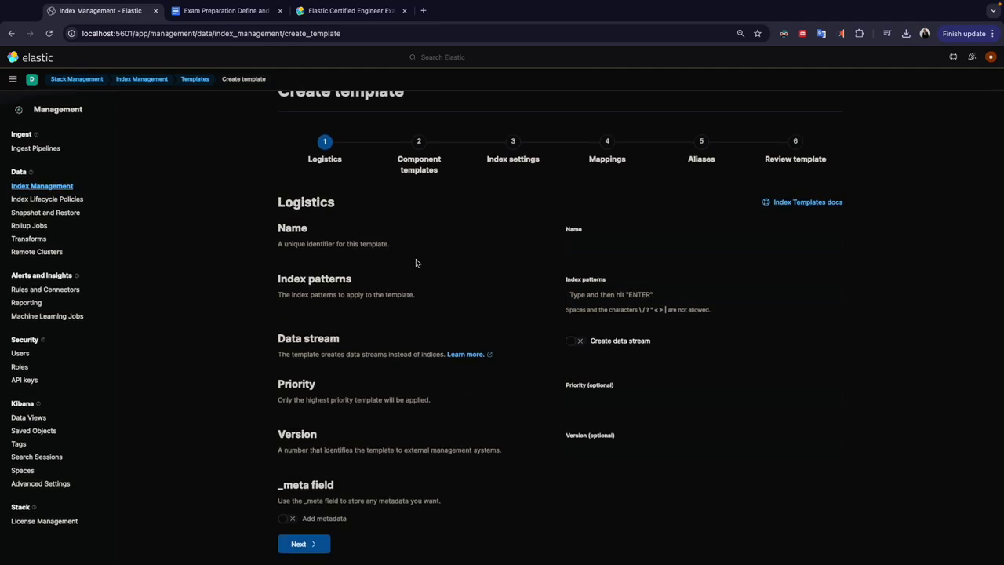
left_click(14, 79)
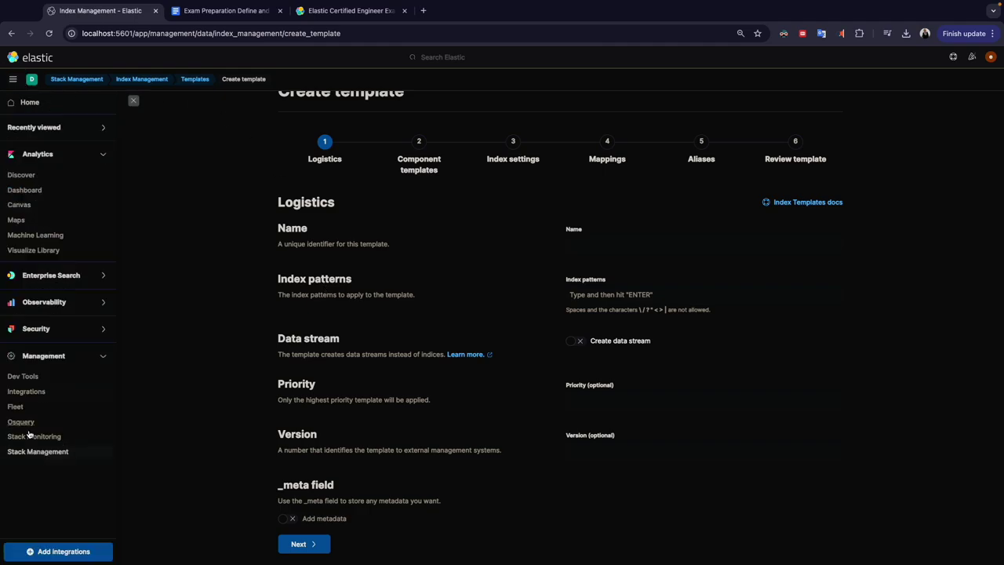
left_click(36, 378)
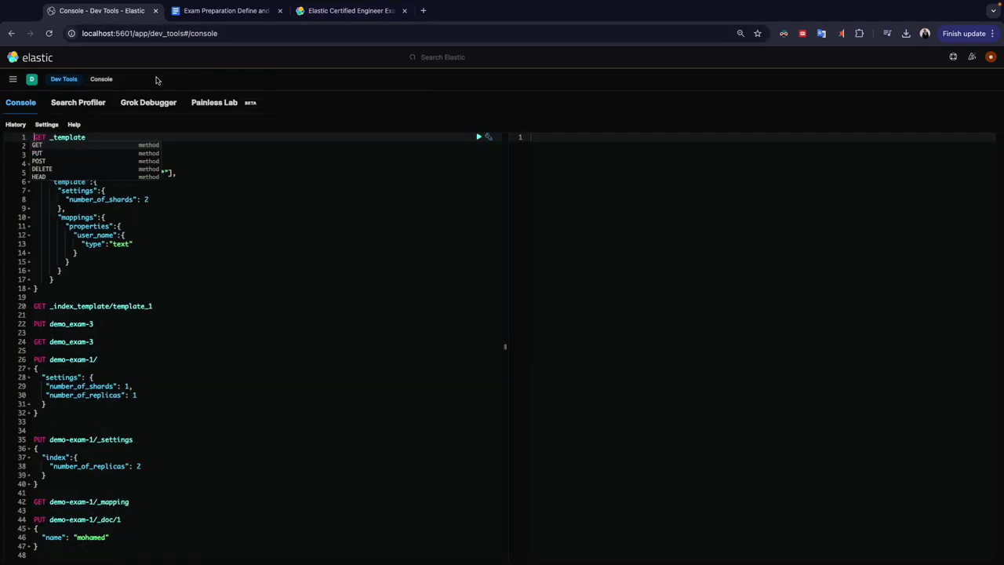
scroll(29, 85, "left", 5)
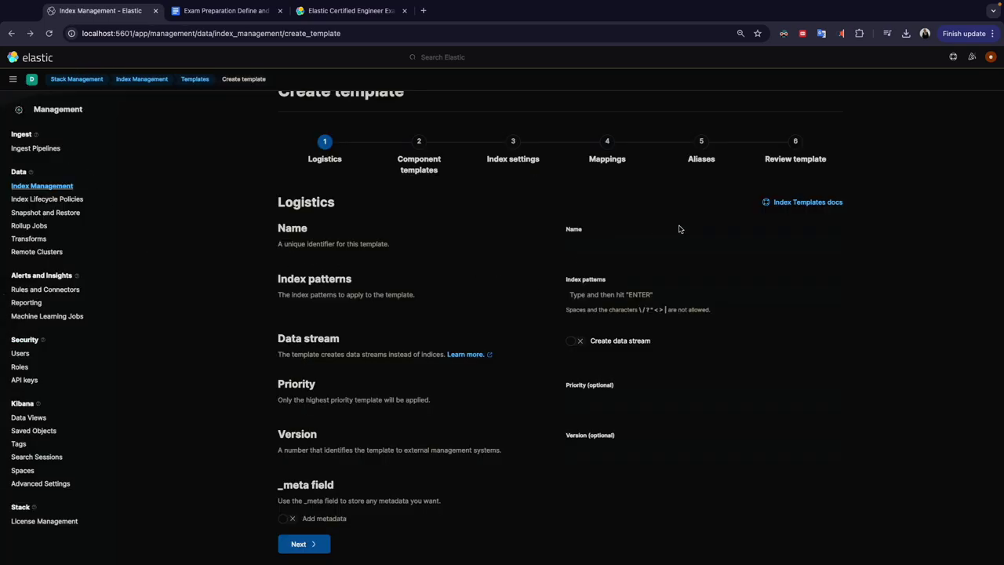
- Open the Index Templates documentation from the template creation form
scroll(719, 233, "up", 1)
left_click(788, 224)
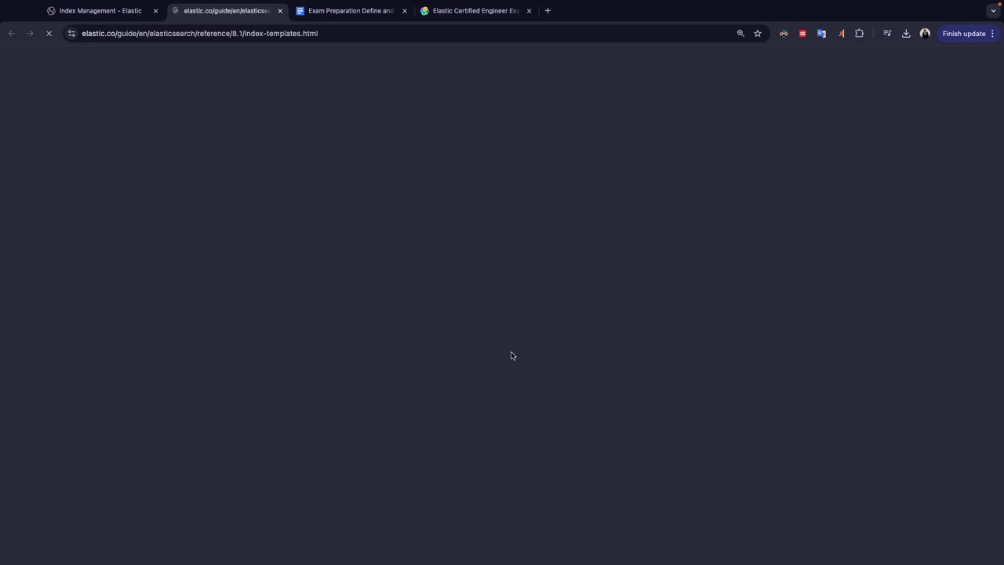
left_click(133, 13)
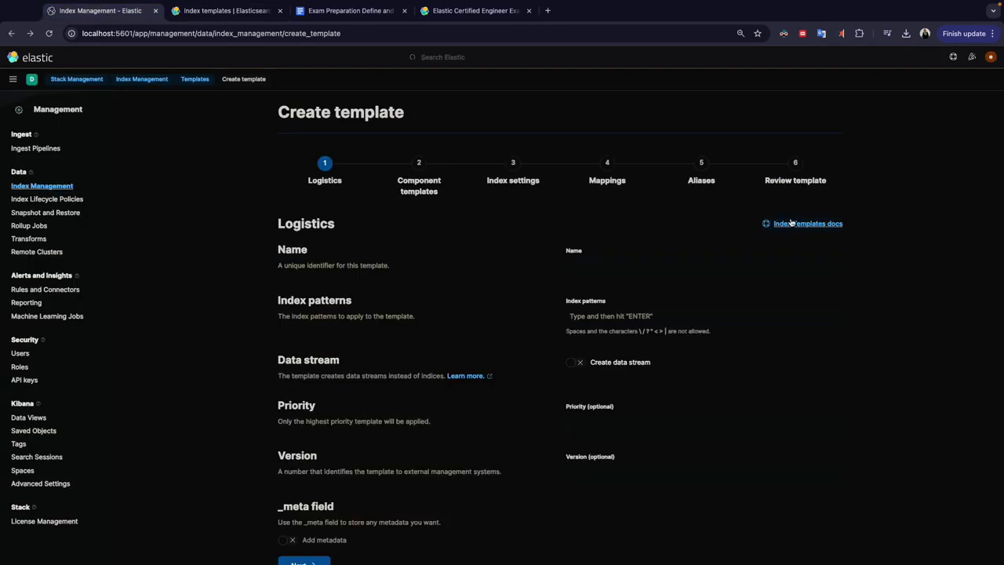
left_click(223, 11)
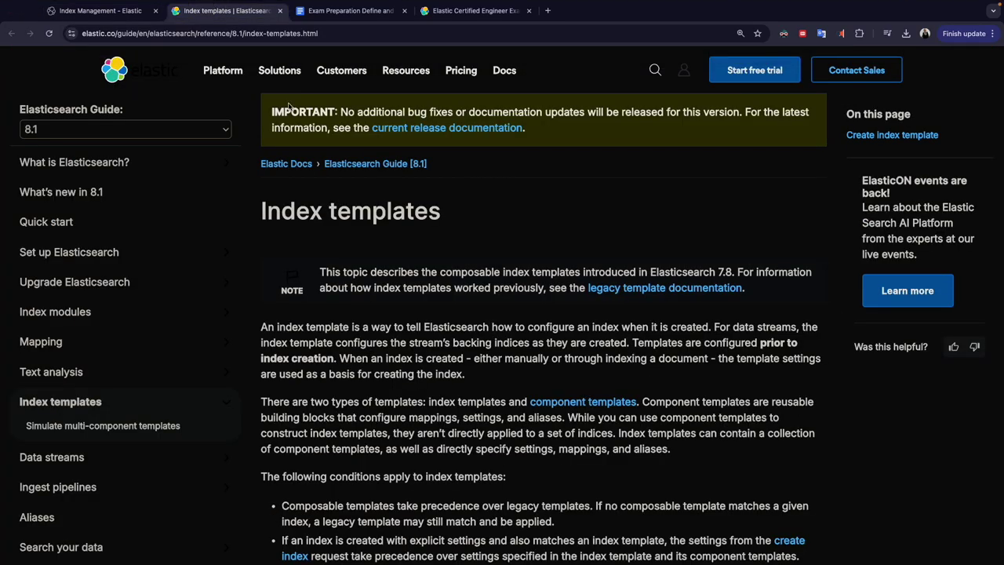
- Examine the documentation's example requests for creating component templates and the index template template_1
scroll(398, 329, "down", 15)
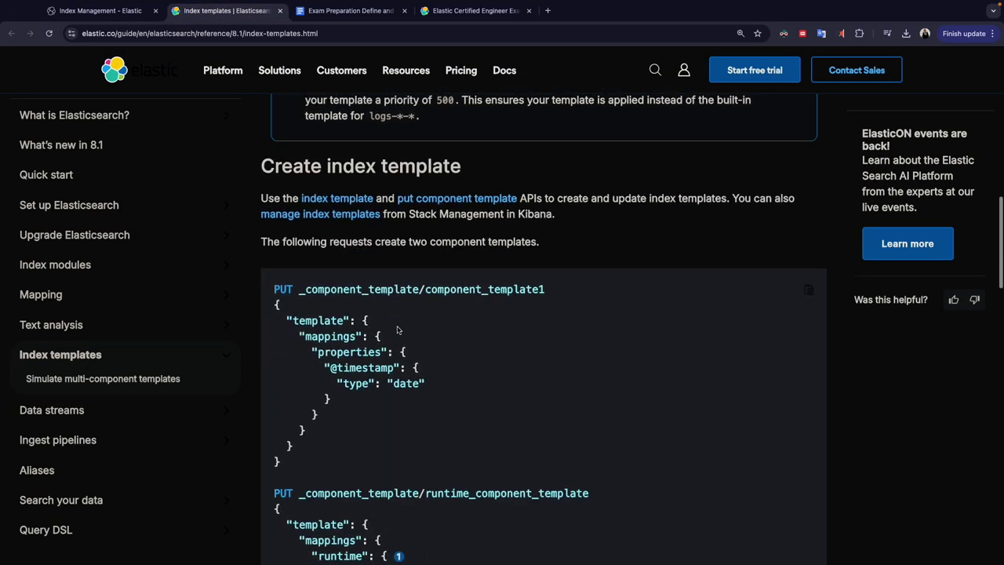
scroll(398, 329, "down", 3)
scroll(400, 330, "down", 4)
scroll(398, 329, "down", 6)
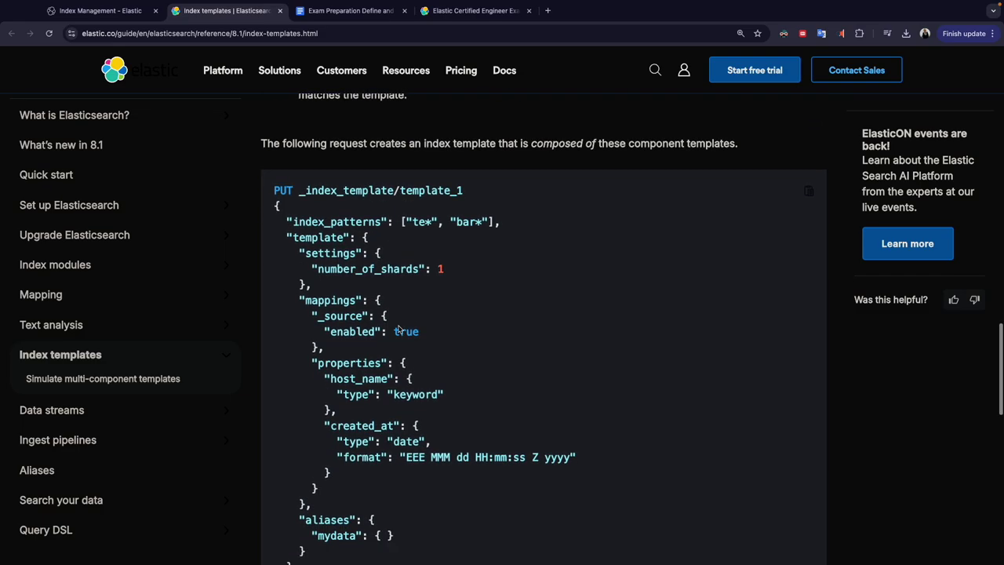
scroll(397, 330, "down", 2)
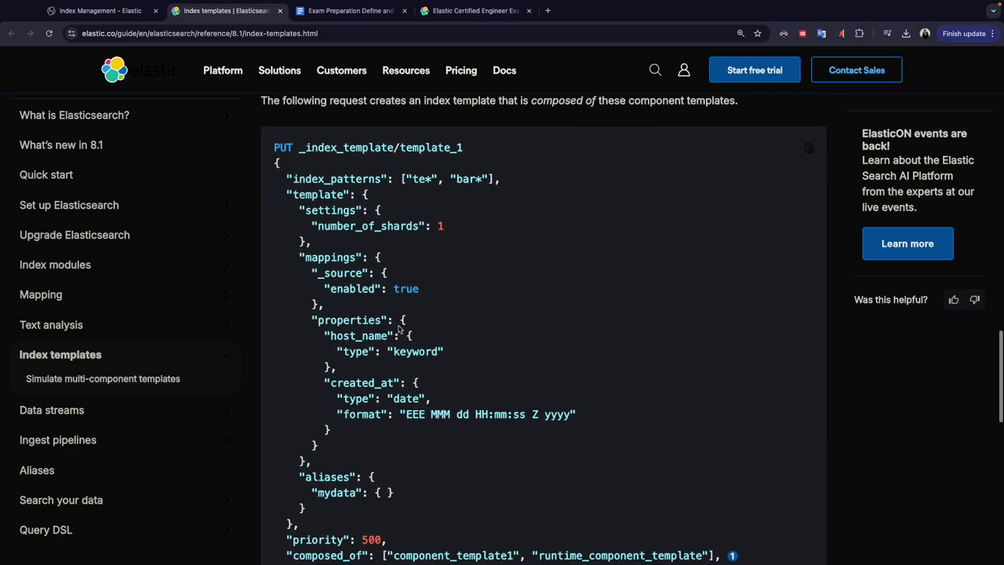
scroll(398, 329, "down", 4)
scroll(426, 266, "up", 5)
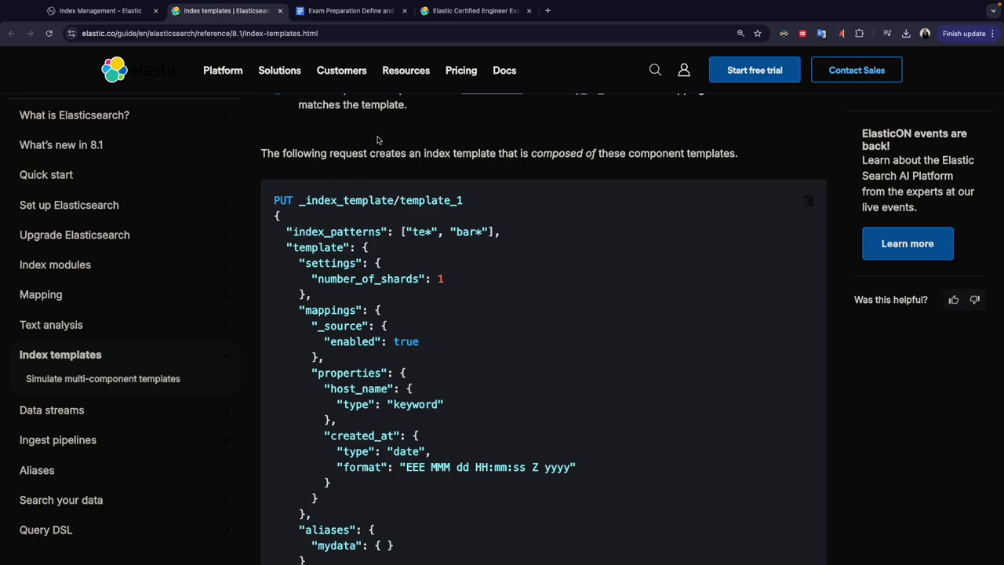
- Return to Kibana and open the Dev Tools console
left_click(110, 11)
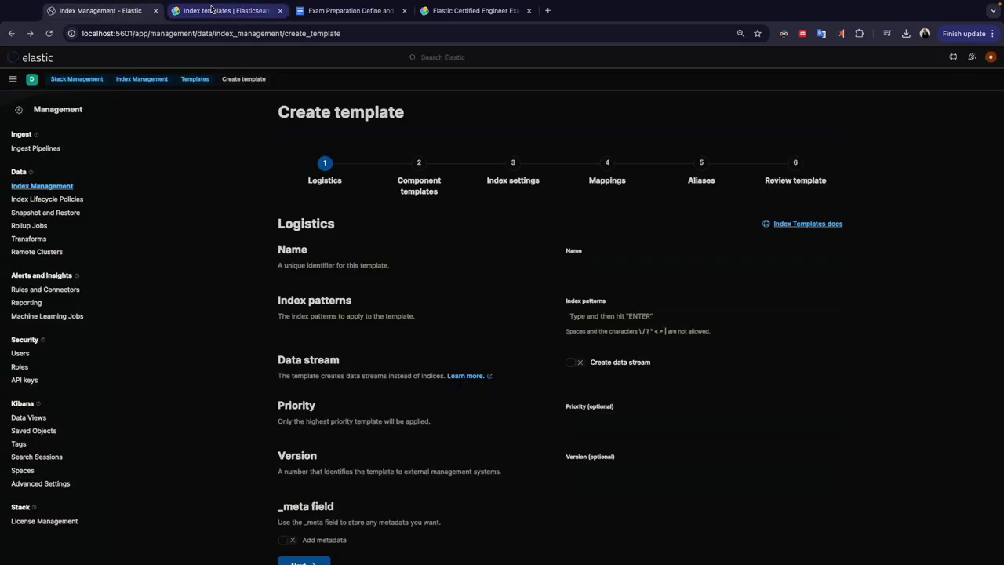
left_click(13, 78)
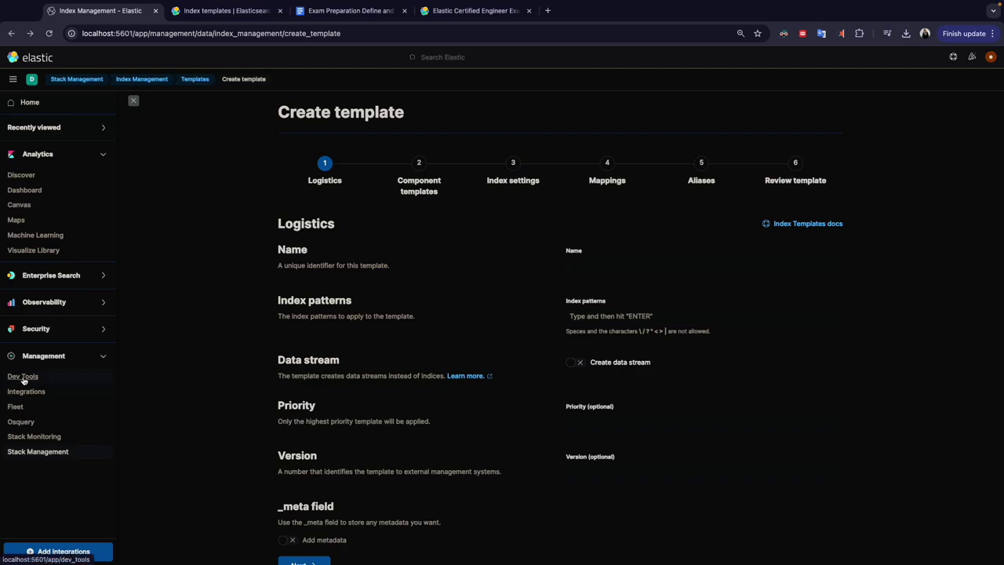
left_click(22, 376)
- Make room for a new request by inserting four blank lines above the first request in the console
key("Return")
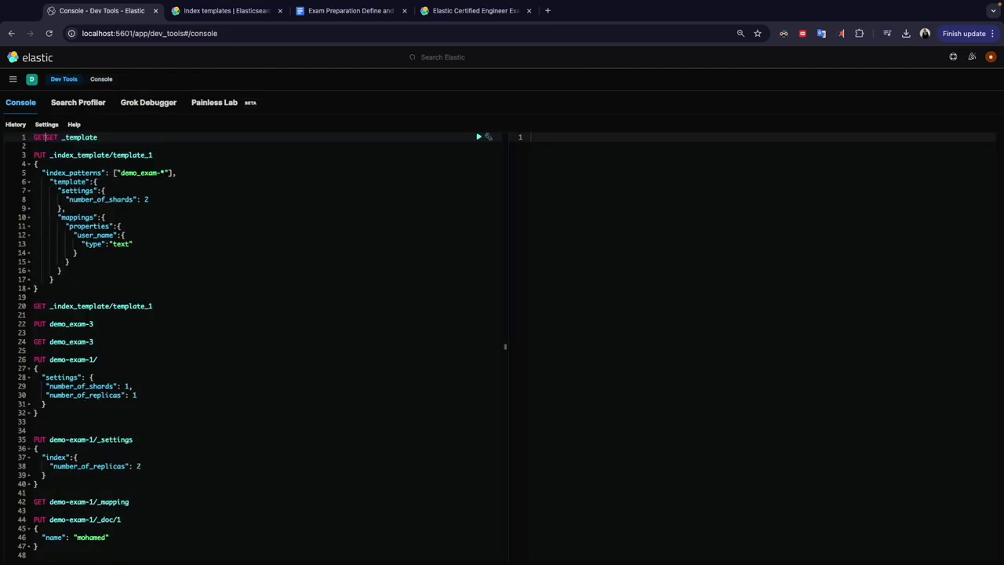
key("Return")
key("Return")
key("Return")
key("Return")
key("Up")
key("Up")
key("Up")
key("Up")
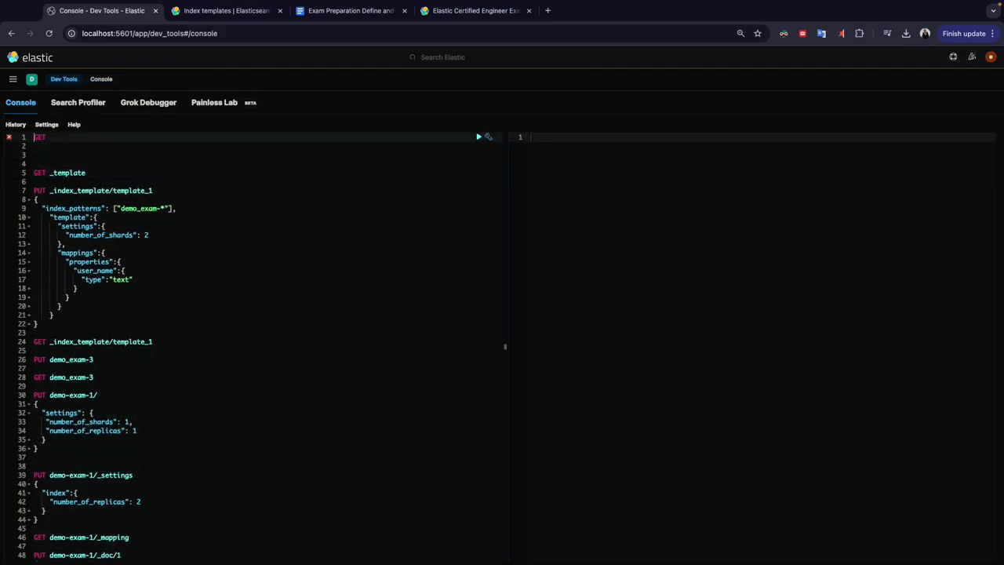
key("Delete")
key("Delete")
key("Delete")
type("PUT")
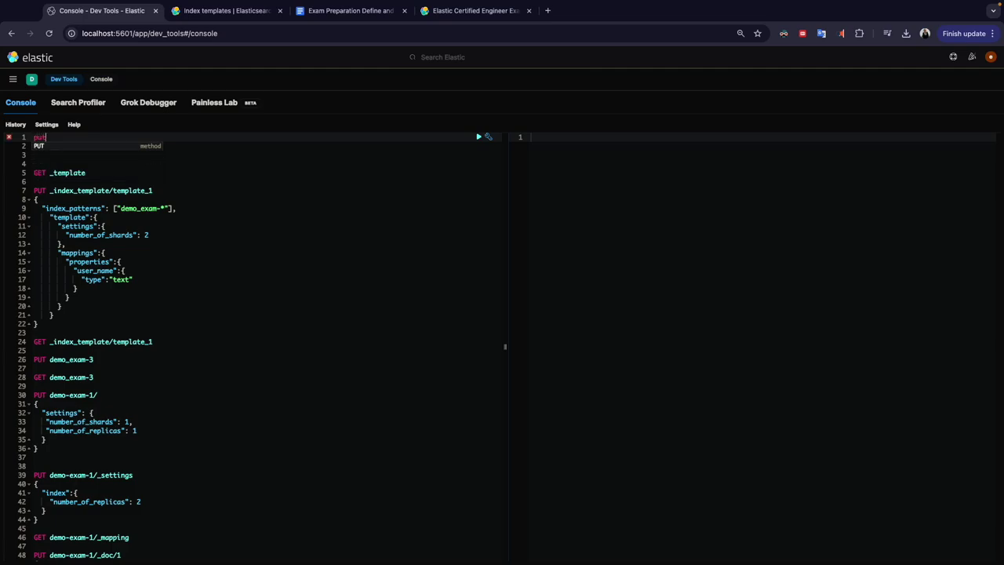
type(" _inde")
key("Down")
key("Return")
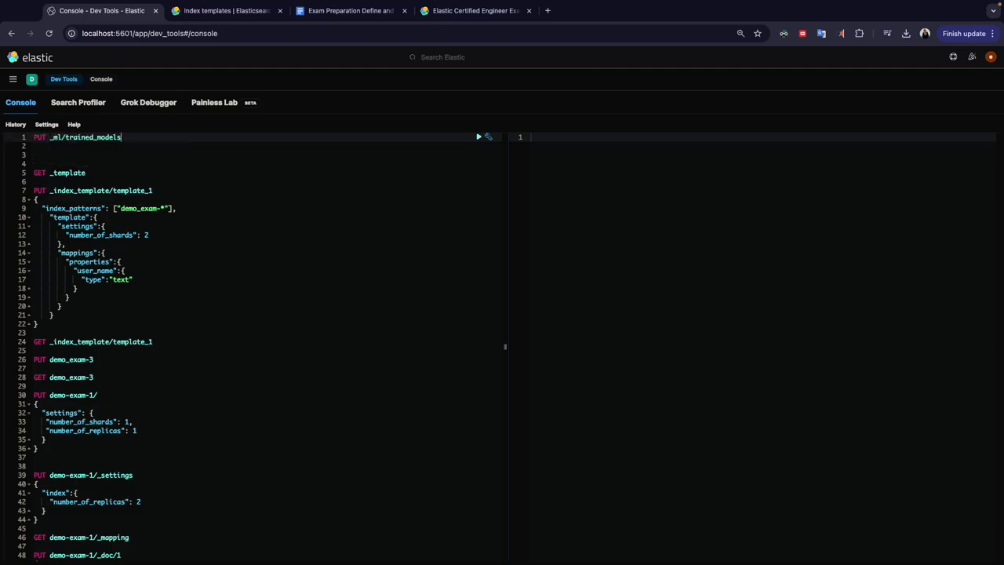
left_click(34, 137)
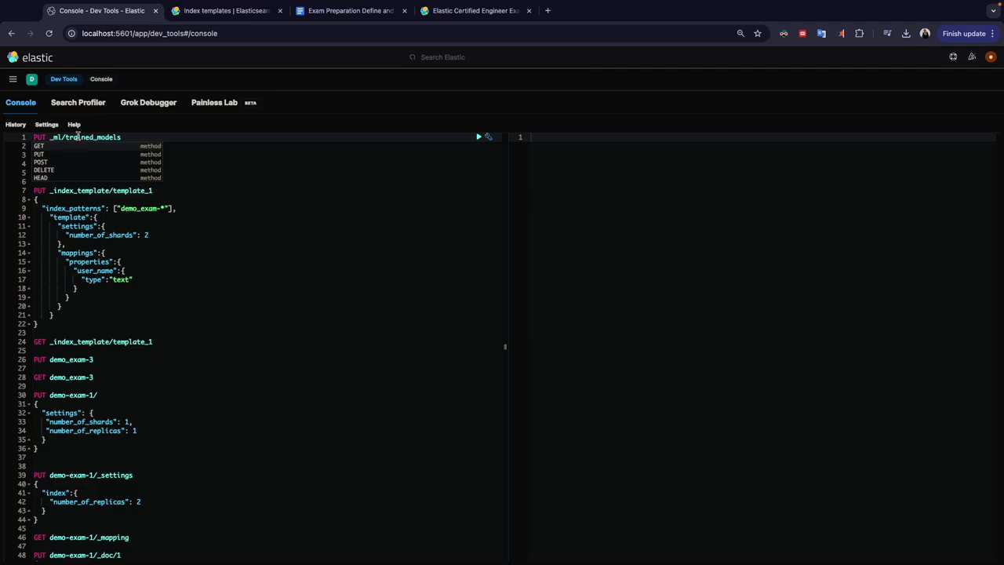
key("shift+Down")
key("BackSpace")
- Start a PUT _index_template/scenario_1 request on the first line and give it an empty JSON body
type("PUT")
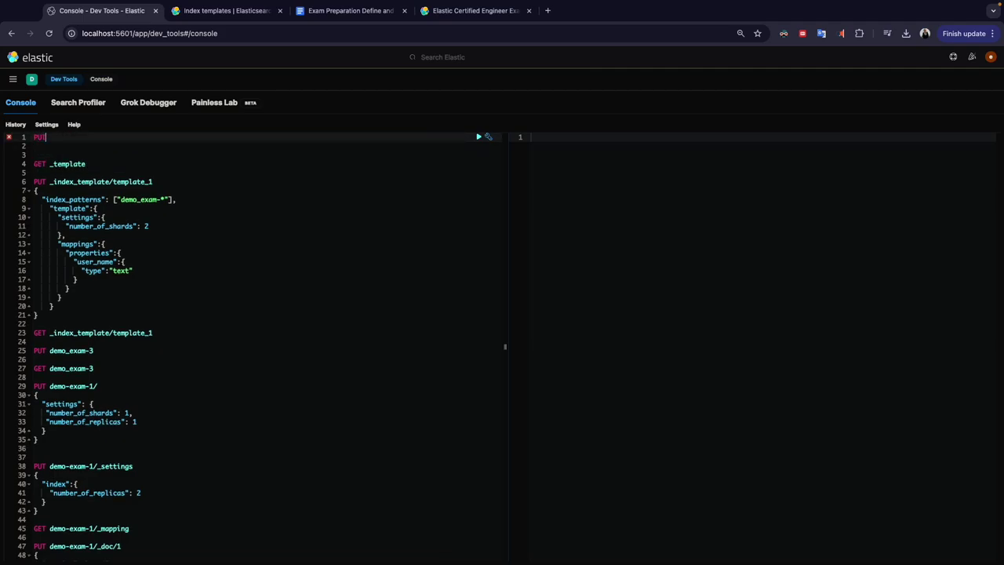
type(" _inde")
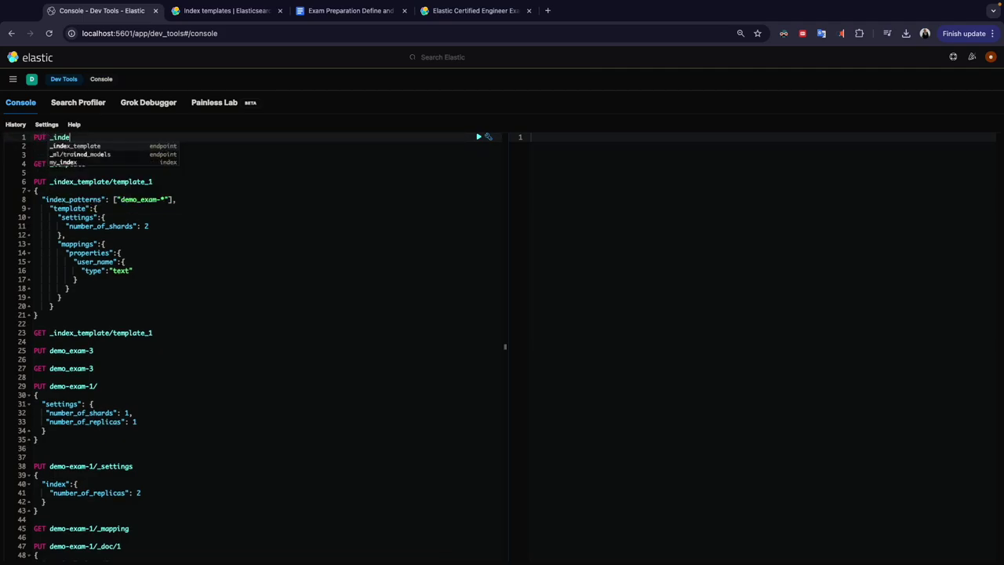
key("Return")
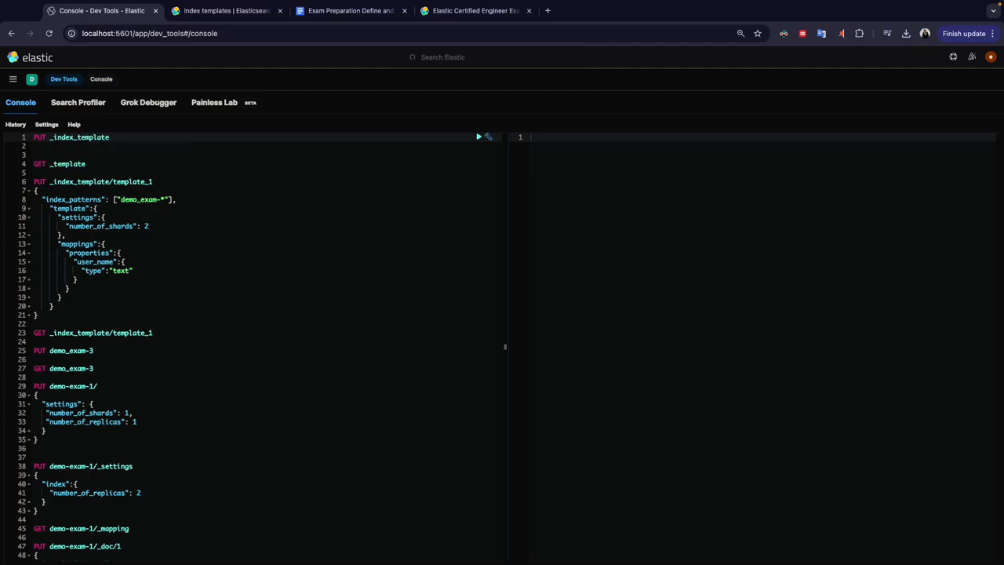
left_click(350, 10)
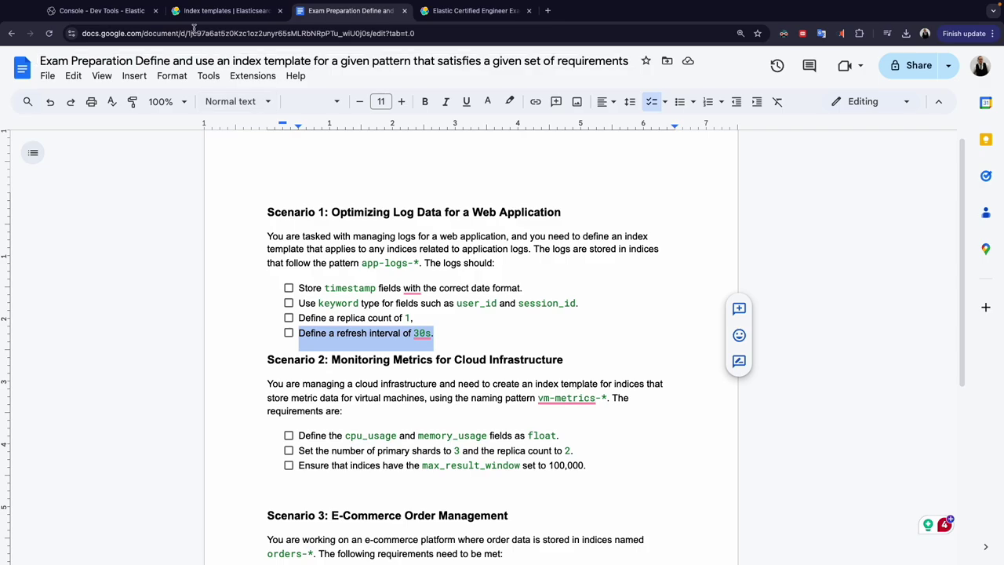
left_click(101, 10)
type("sc")
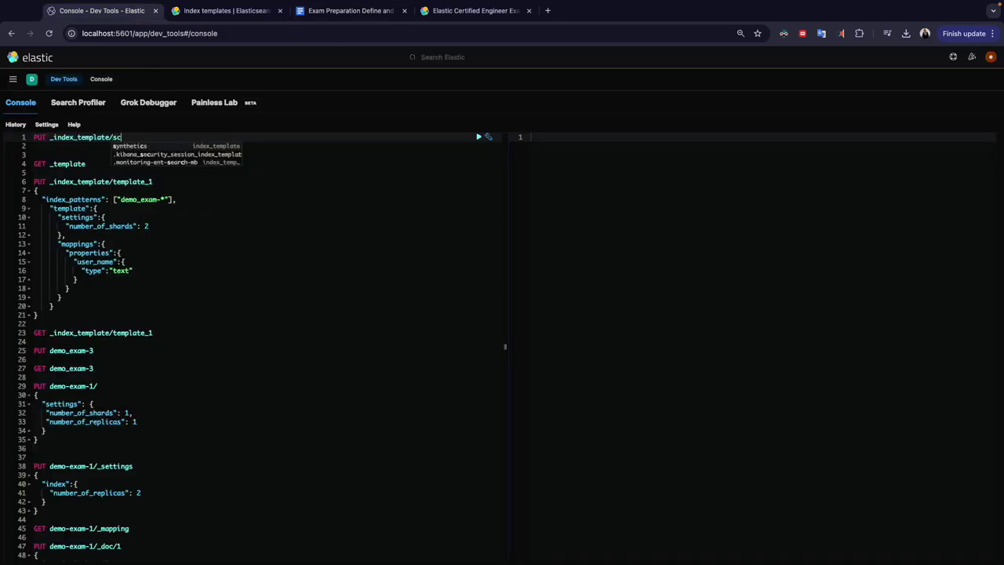
type("enario_")
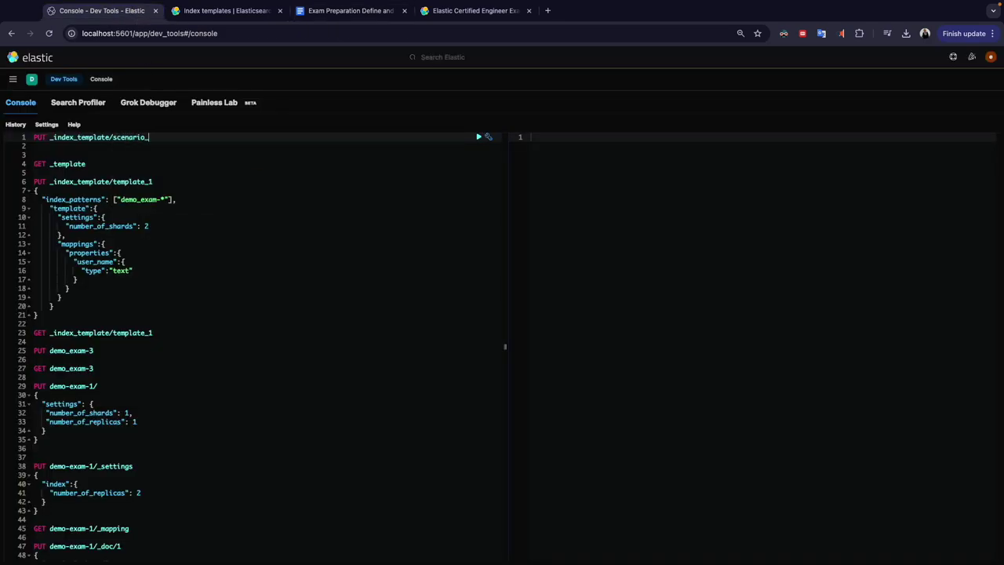
type("1")
key("Return")
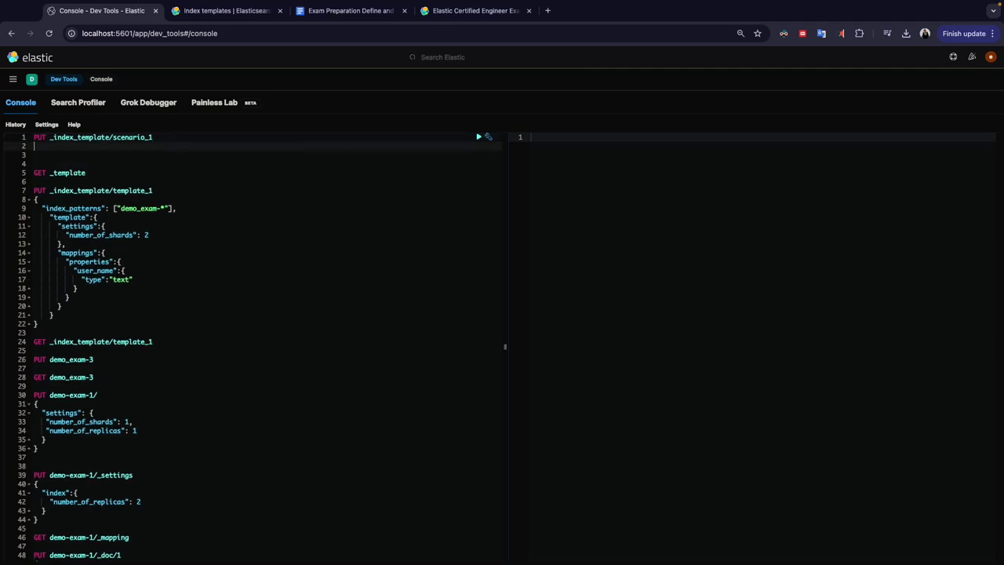
key("Return")
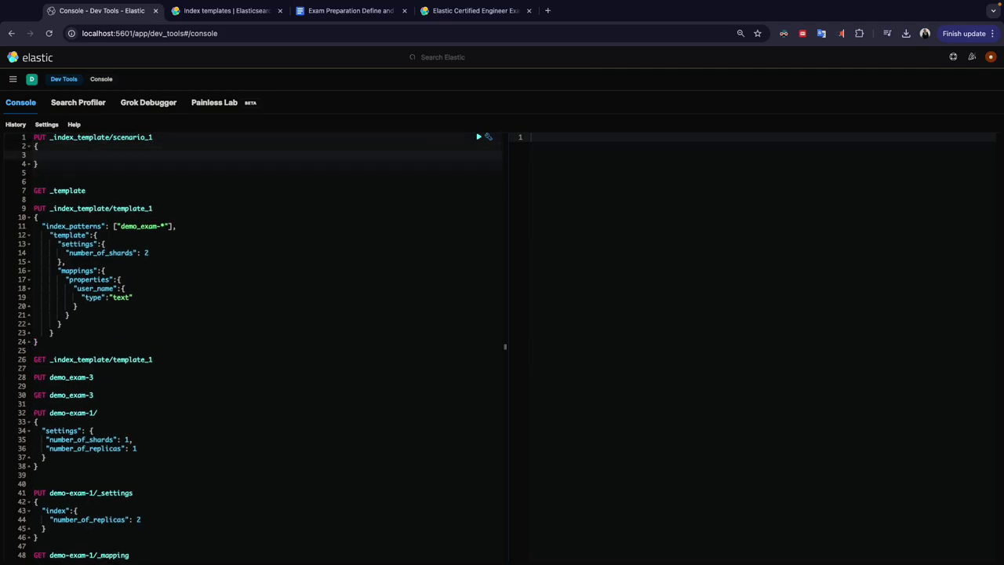
- Check Scenario 1's index pattern and copy the index_patterns line of the documentation's template_1 example into the scenario_1 request body
left_click(226, 10)
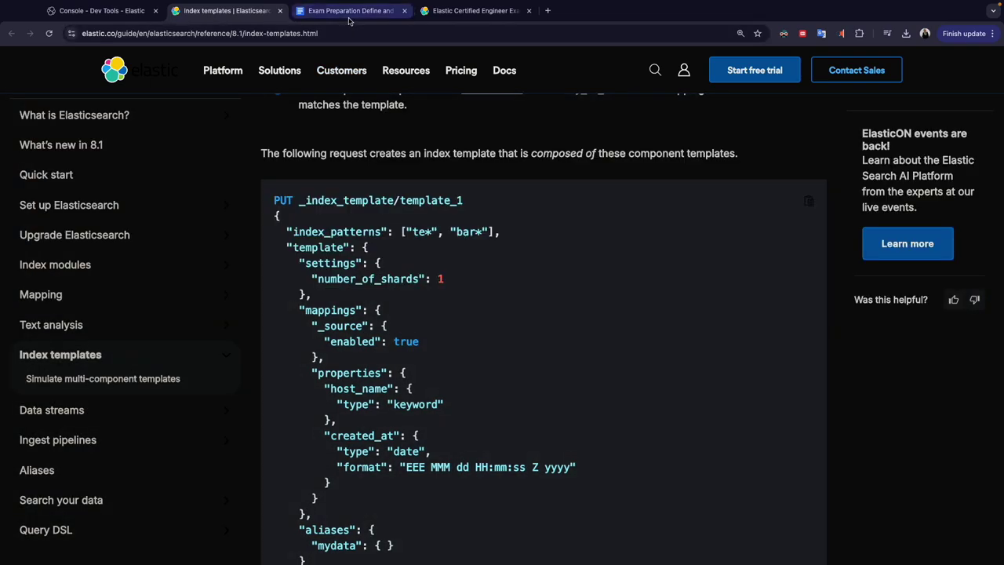
left_click(349, 11)
left_click_drag(362, 262, 417, 262)
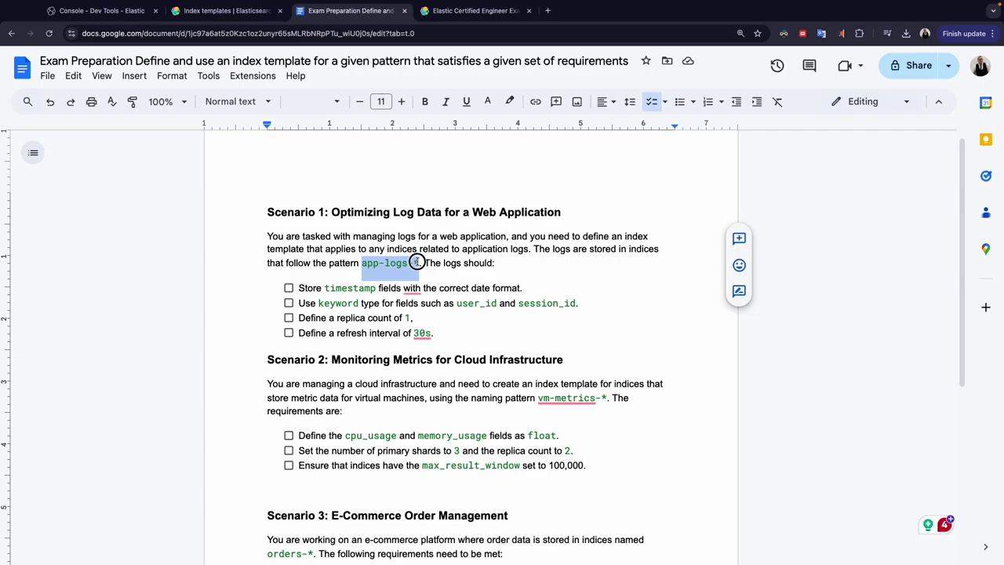
left_click_drag(416, 262, 416, 263)
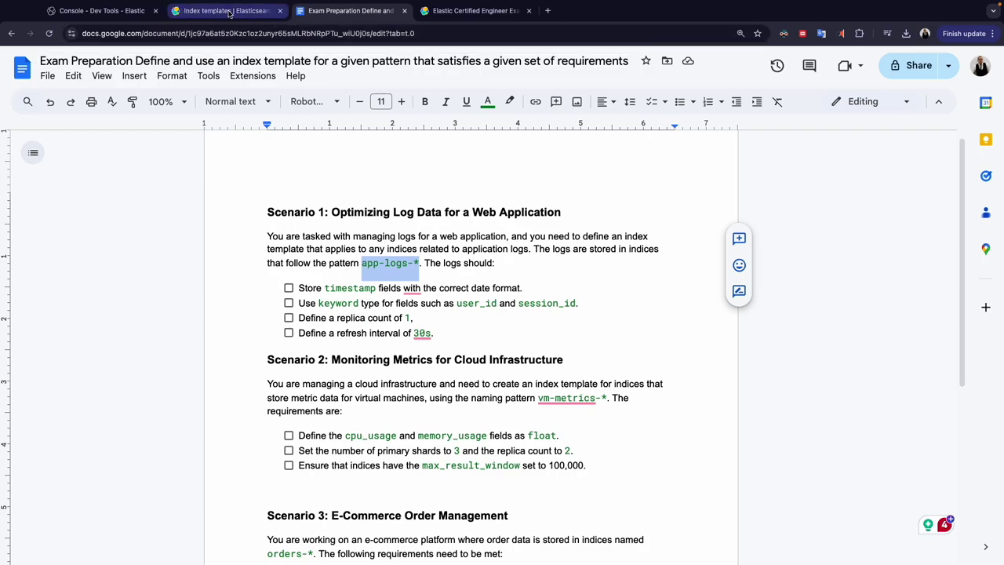
left_click(224, 11)
triple_click(358, 226)
key("ctrl+c")
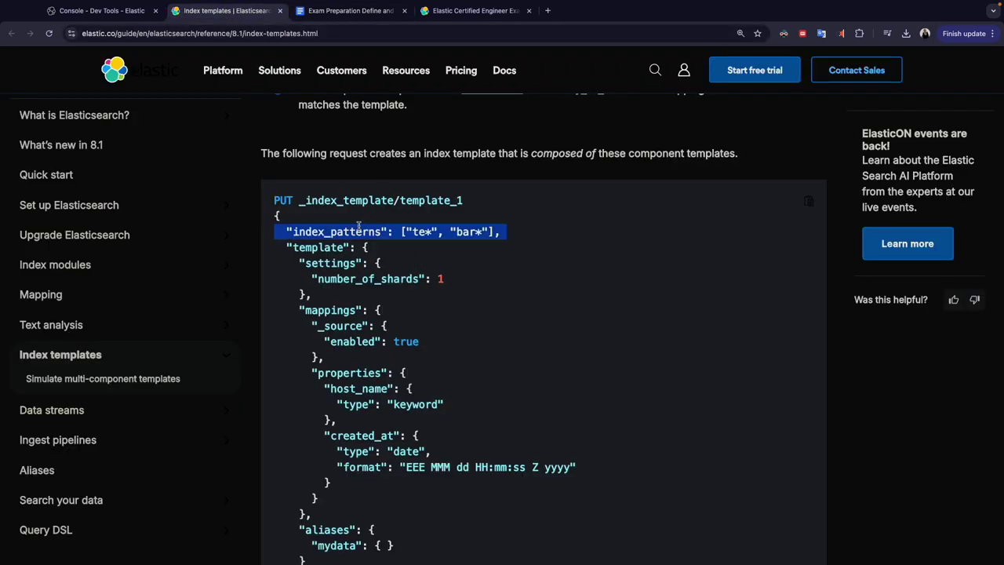
left_click(98, 11)
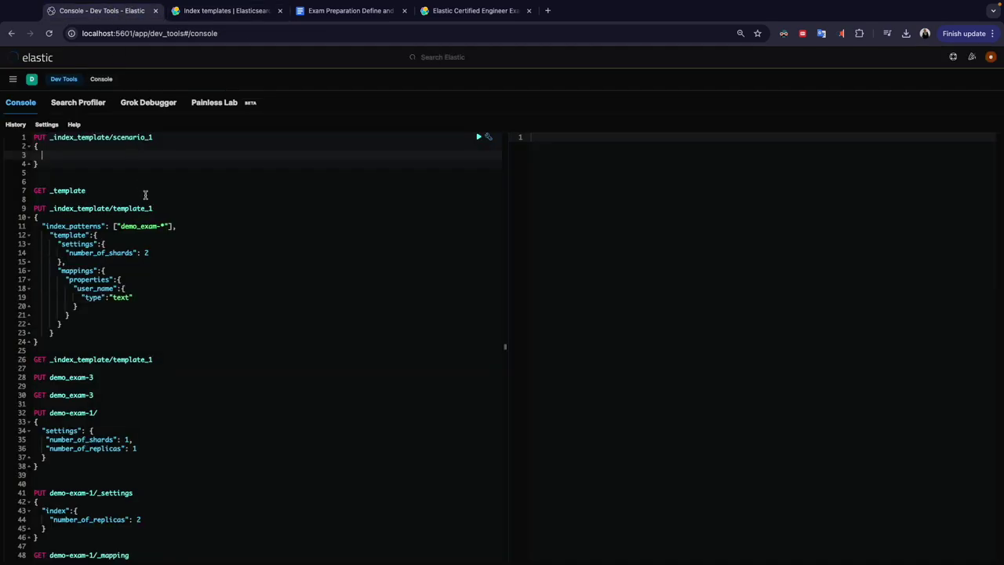
key("ctrl+v")
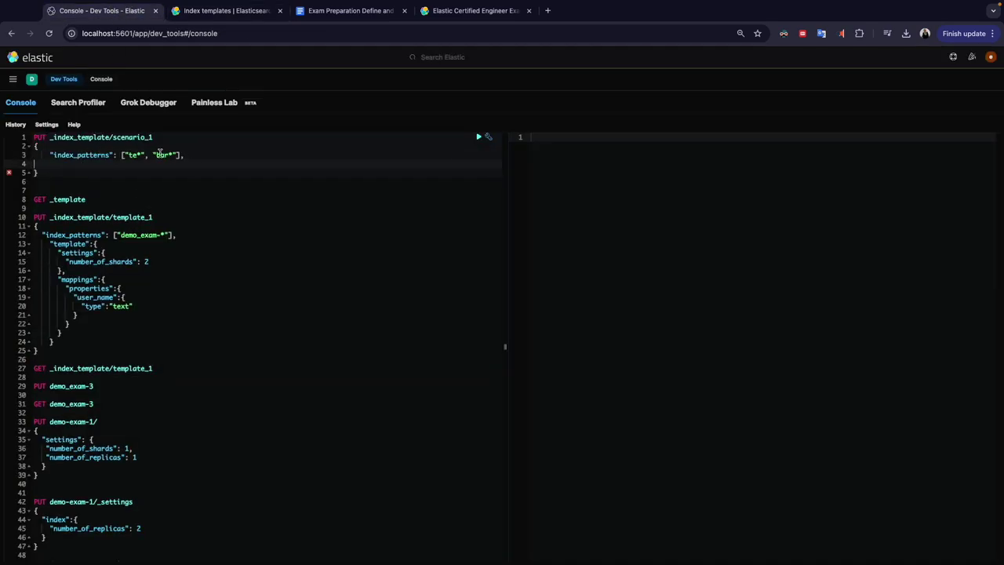
- Replace the example patterns in the scenario_1 request's index_patterns with "app-logs-*"
left_click_drag(174, 154, 123, 153)
key("BackSpace")
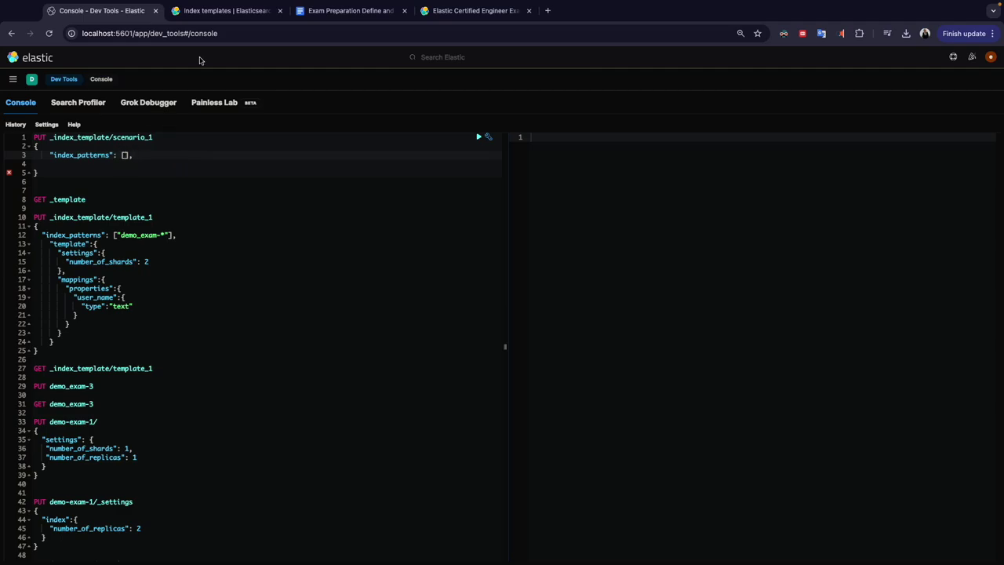
left_click(237, 11)
left_click(347, 11)
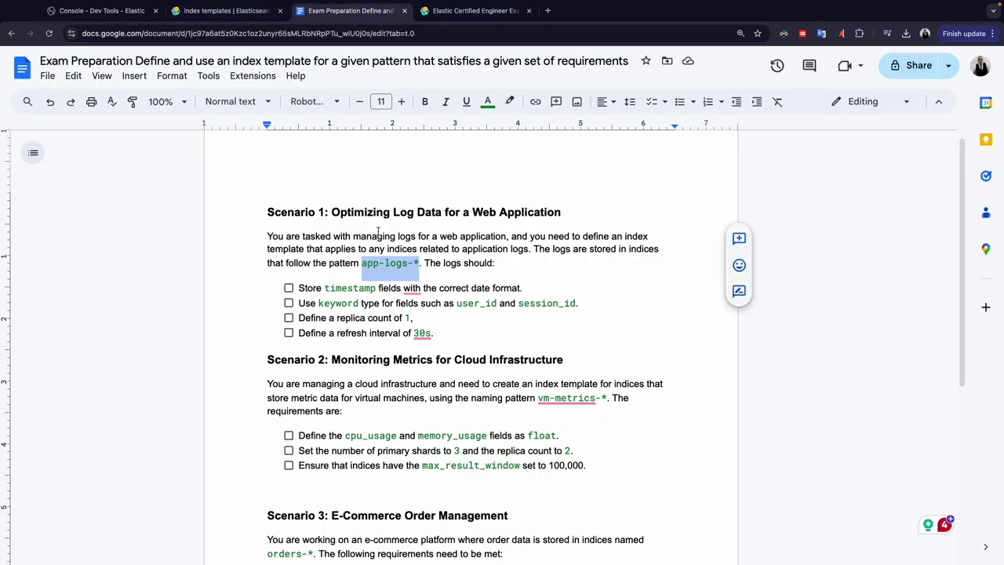
left_click(130, 13)
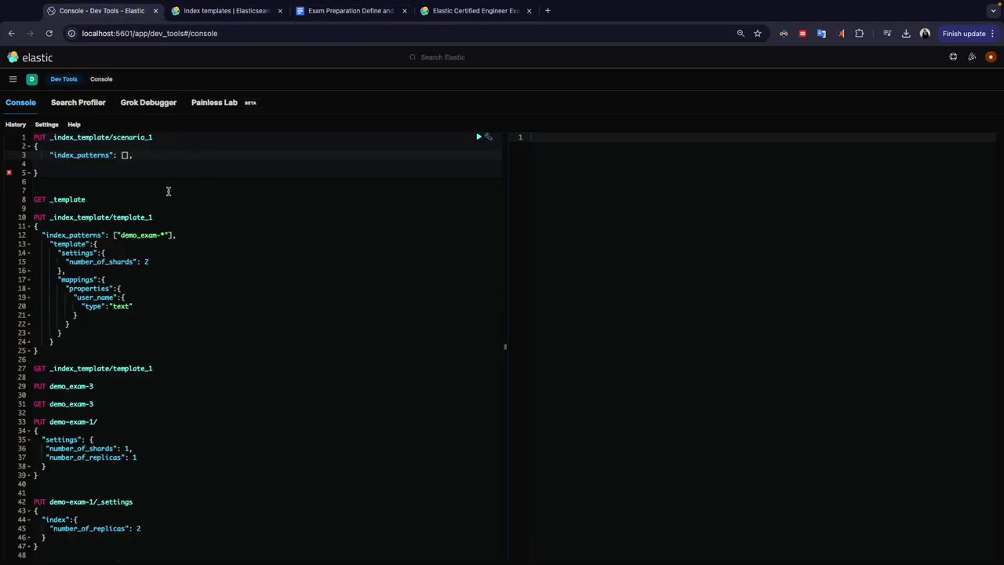
key("super+z")
type("\"app-logs-*")
key("Return")
- Check the replica requirement and copy the documentation's template settings block with number_of_shards 1 into the scenario_1 request below index_patterns
left_click(346, 11)
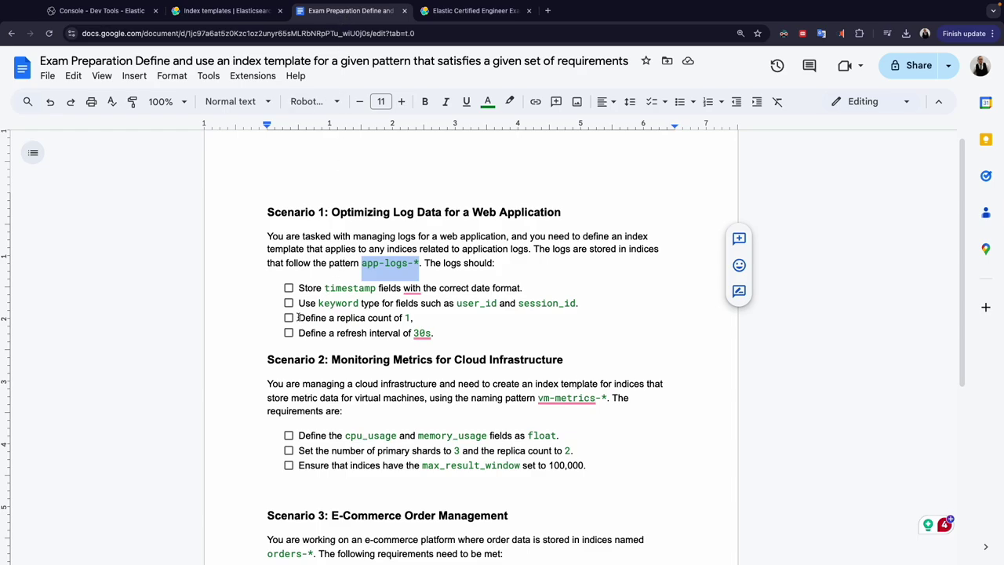
triple_click(347, 318)
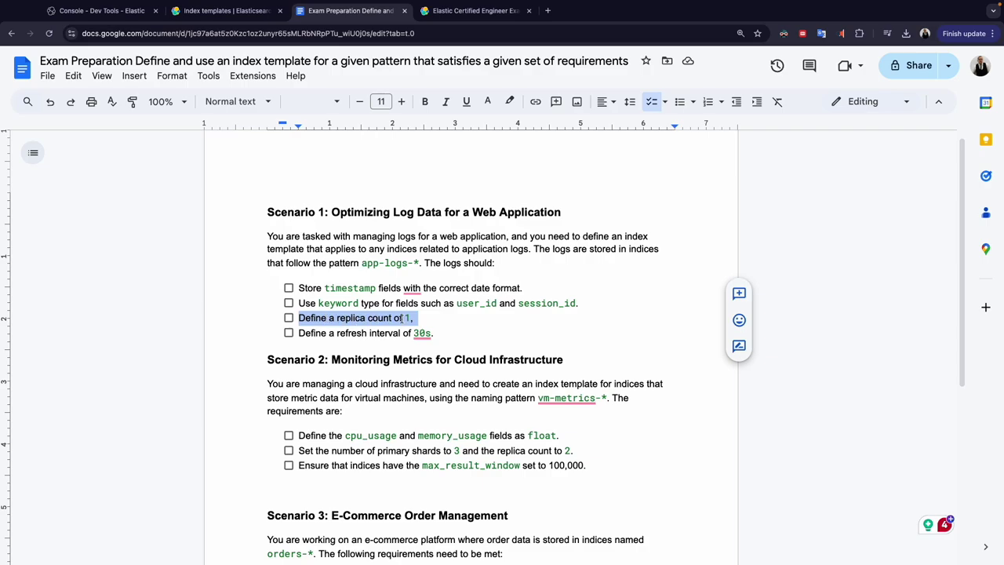
left_click(229, 10)
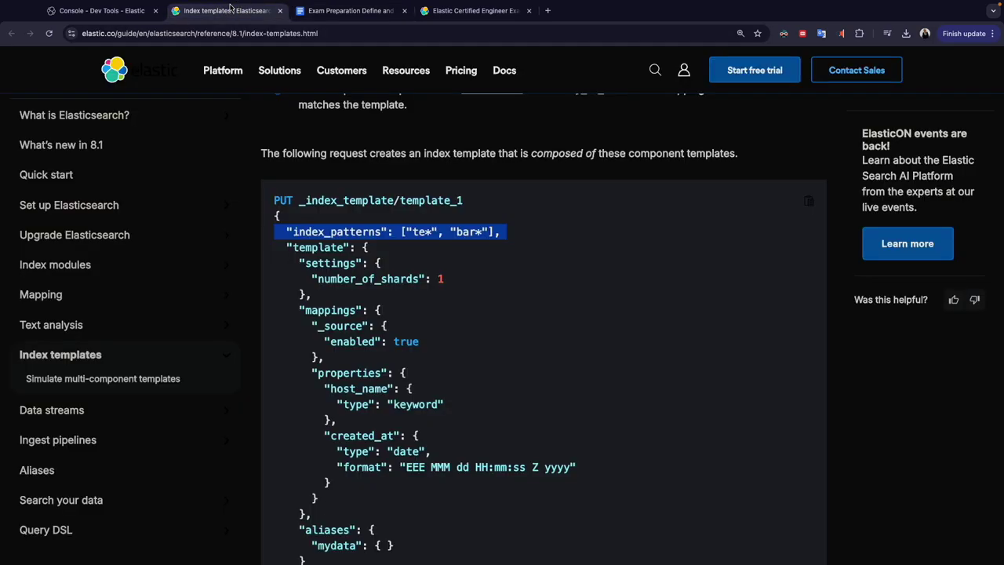
scroll(345, 392, "down", 2)
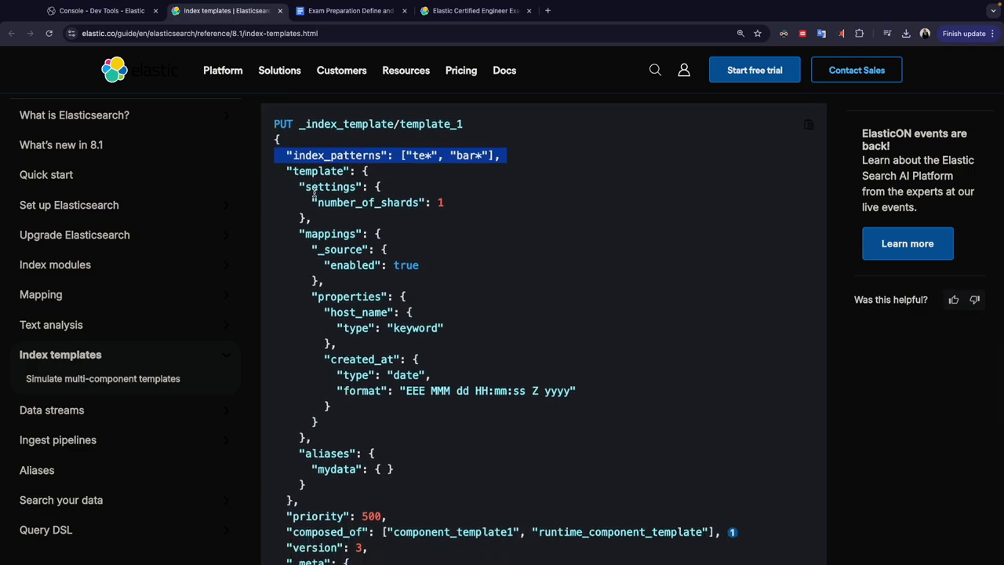
left_click_drag(292, 171, 467, 206)
key("super+c")
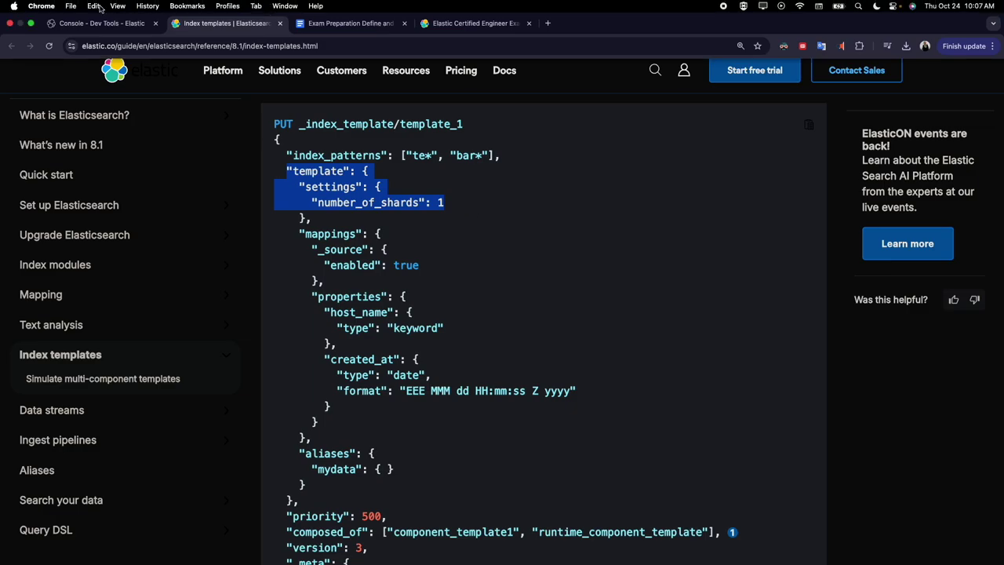
left_click(94, 23)
key("super+v")
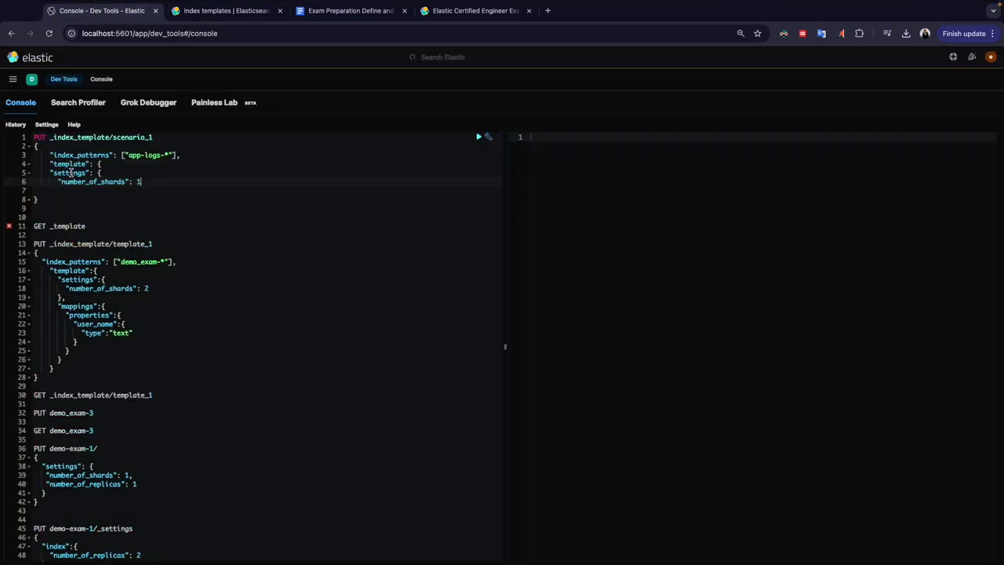
- Close the braces of the settings and template objects and auto-indent the scenario_1 request
key("Return")
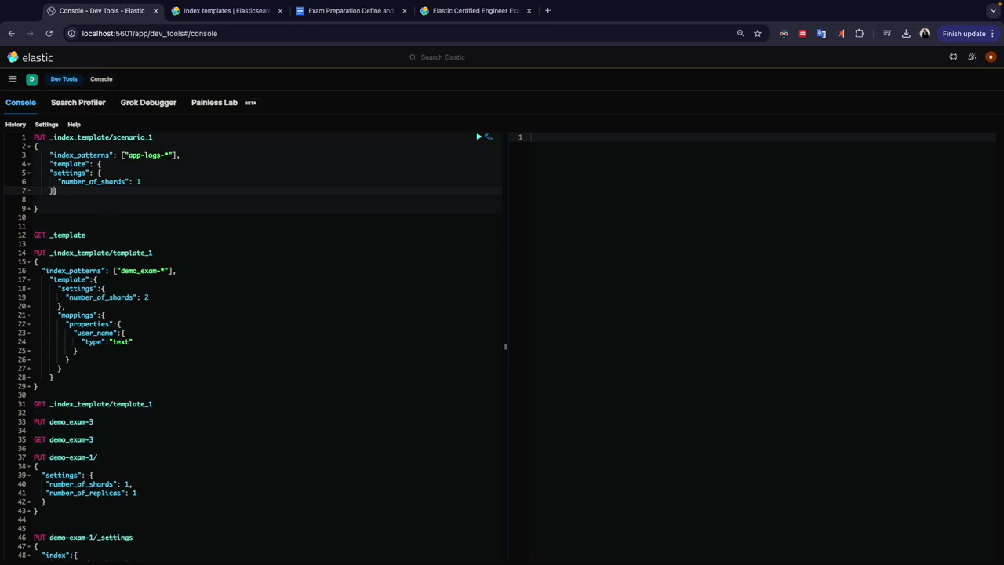
key("Return")
left_click(488, 136)
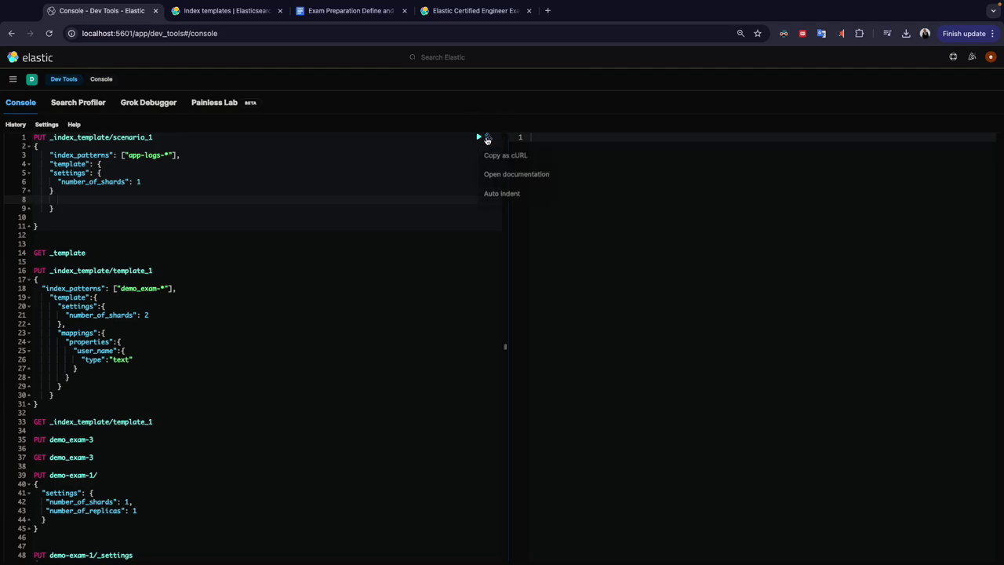
left_click(506, 193)
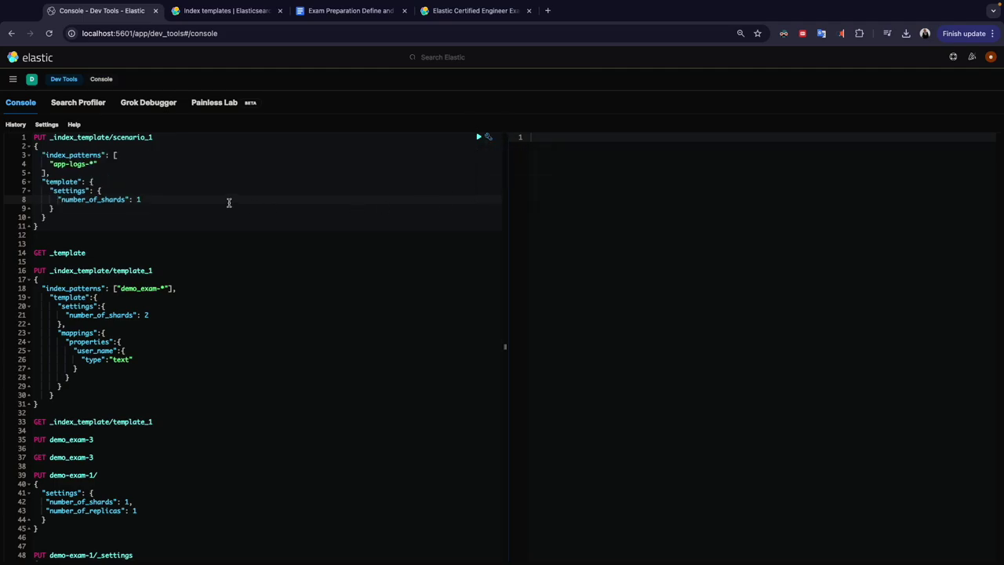
left_click(98, 198)
- In the exam preparation document, tick off Scenario 1's timestamp field and replica count requirements
left_click(329, 11)
left_click(289, 288)
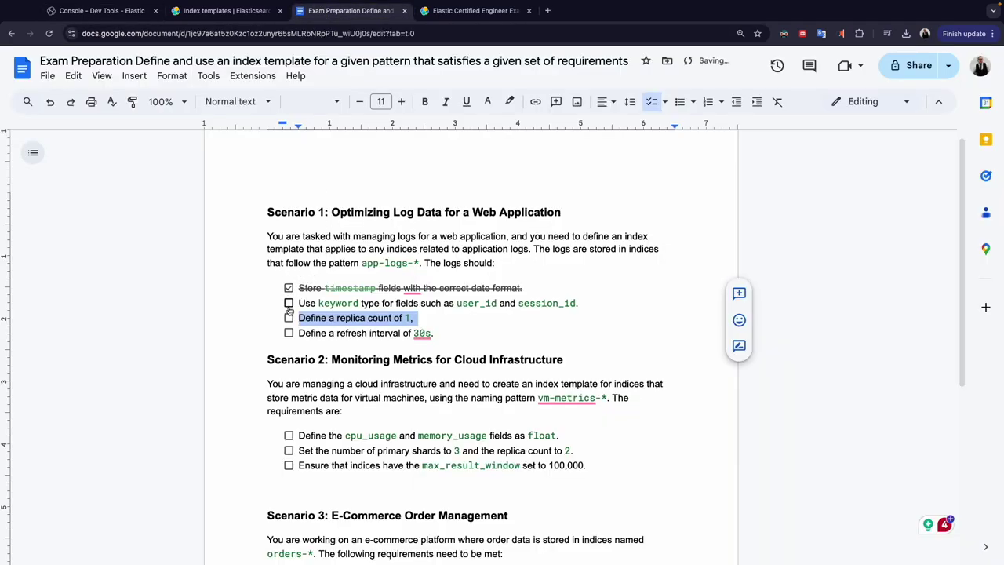
left_click(289, 318)
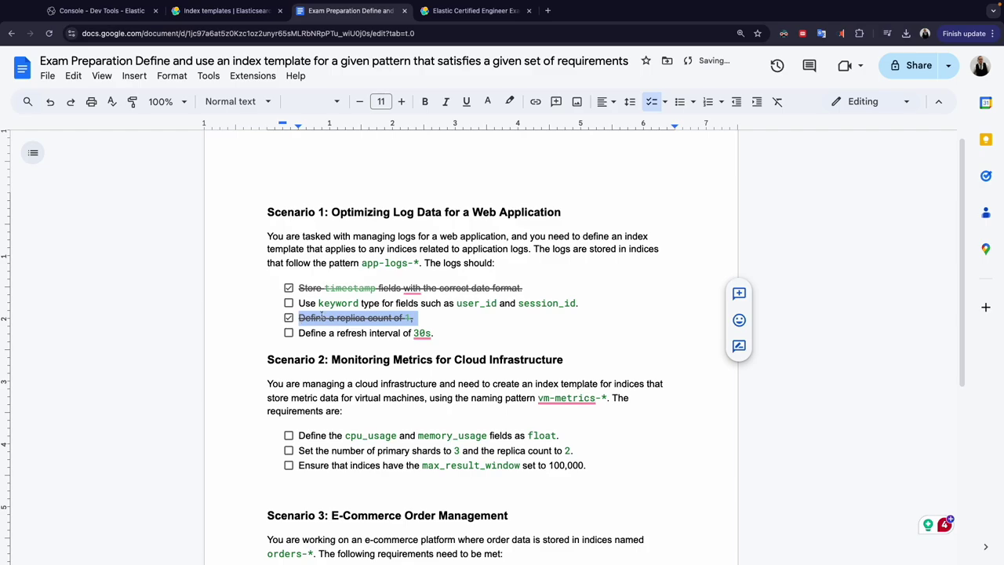
- Search the web for "elasticsearch index settings" and open the Update index settings API page of the Elasticsearch Guide
left_click(239, 14)
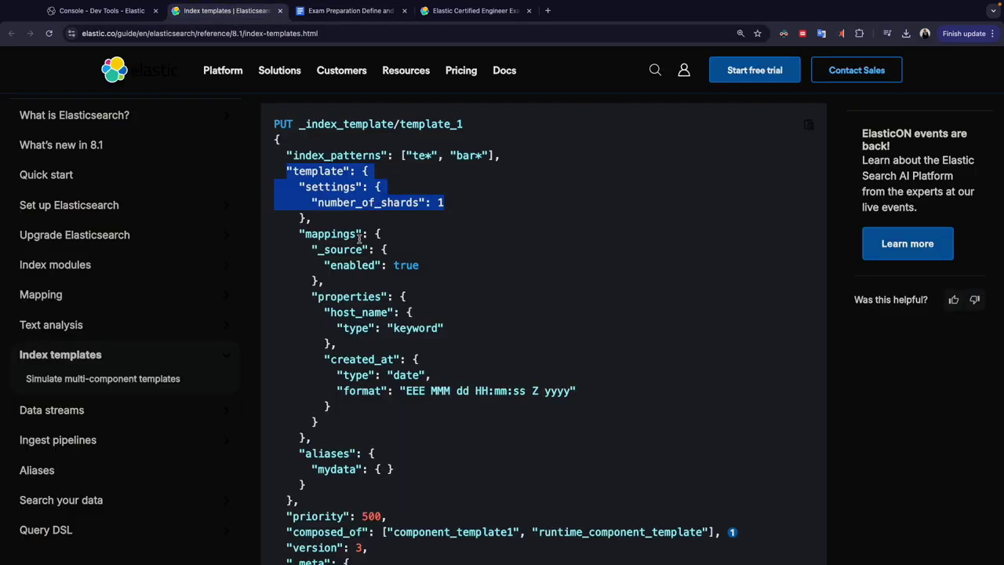
left_click(547, 11)
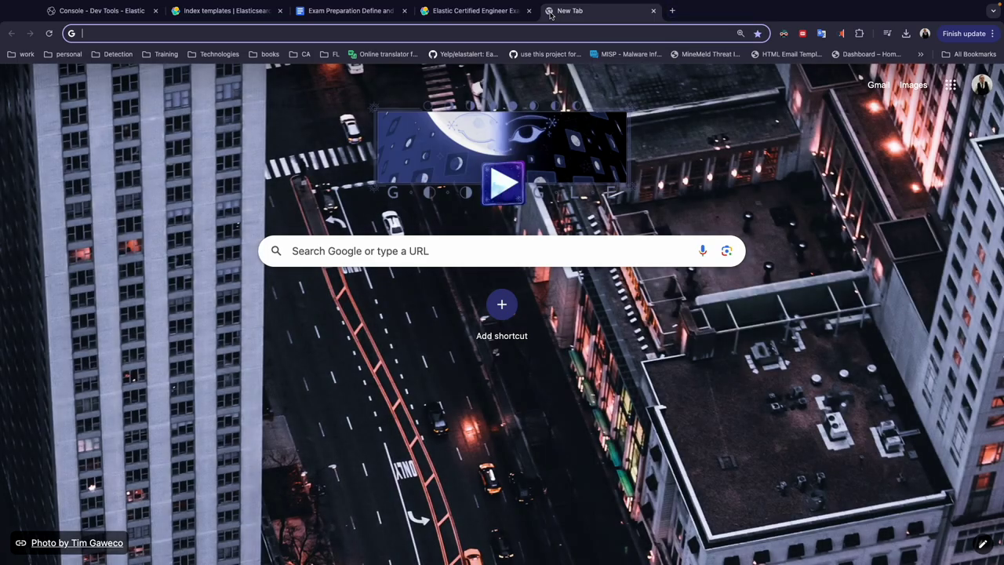
type("elasticsearch ")
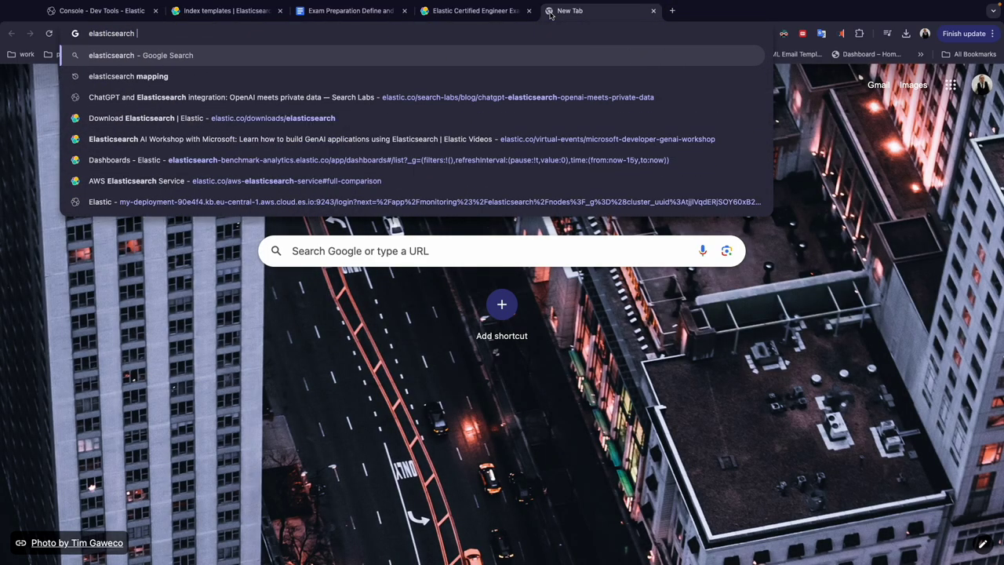
type("index setting")
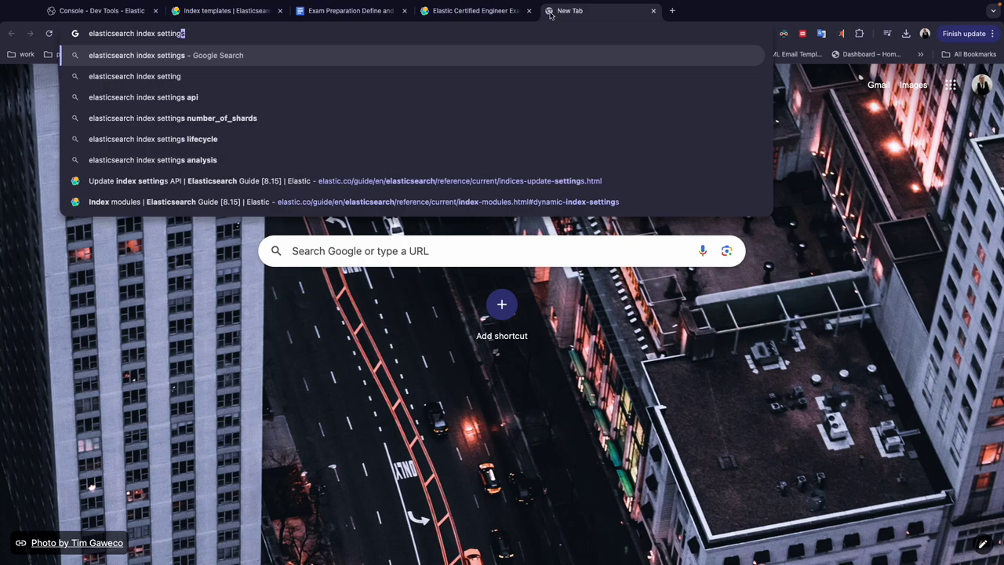
key("Return")
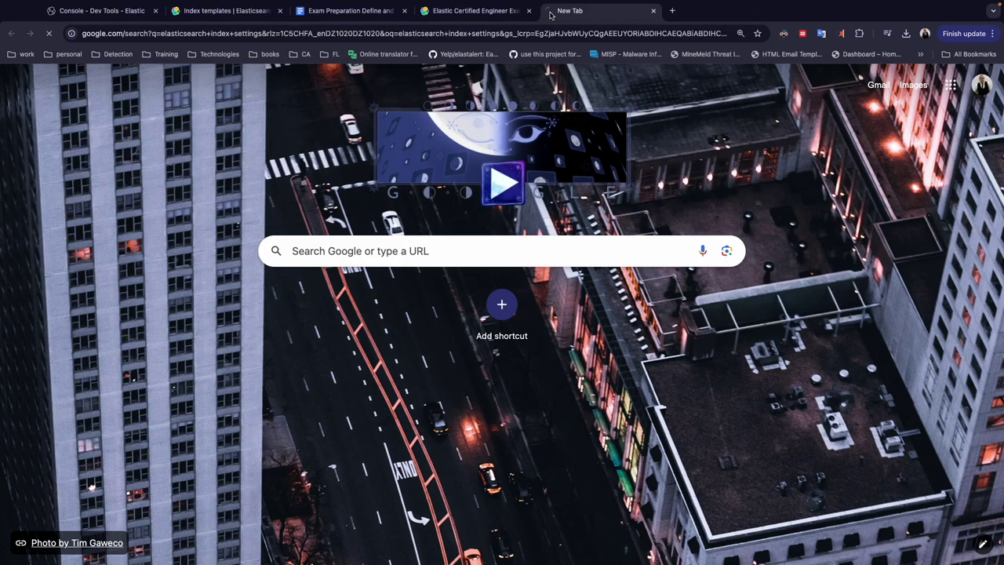
left_click(192, 153)
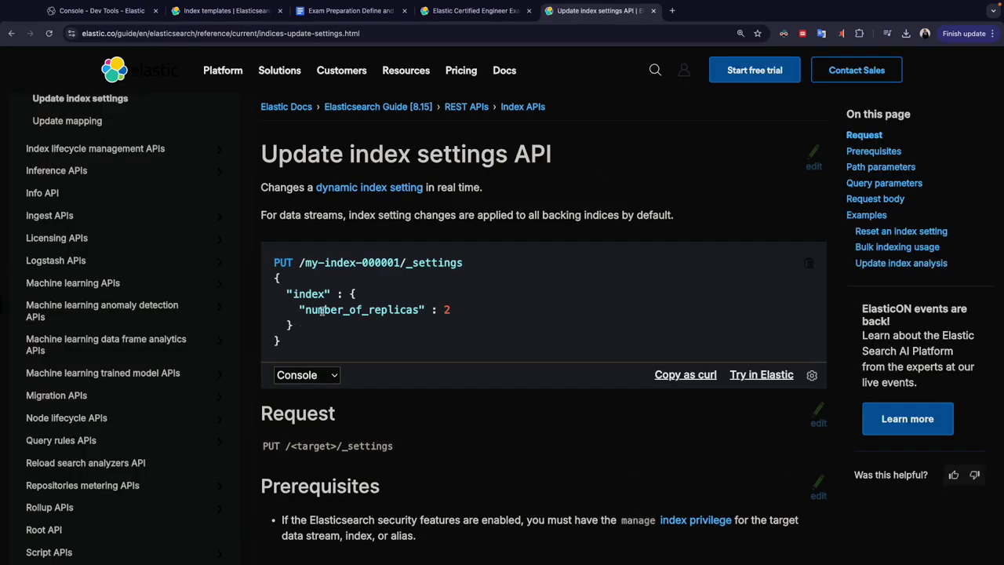
- Look at the Get index settings API result and return to the Update index settings API page
key("alt+Left")
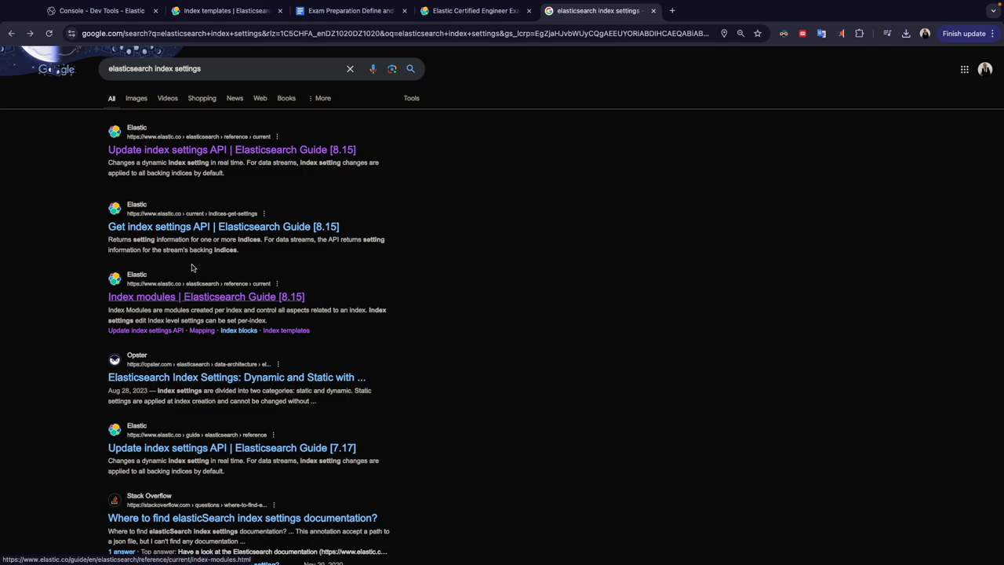
left_click(206, 228)
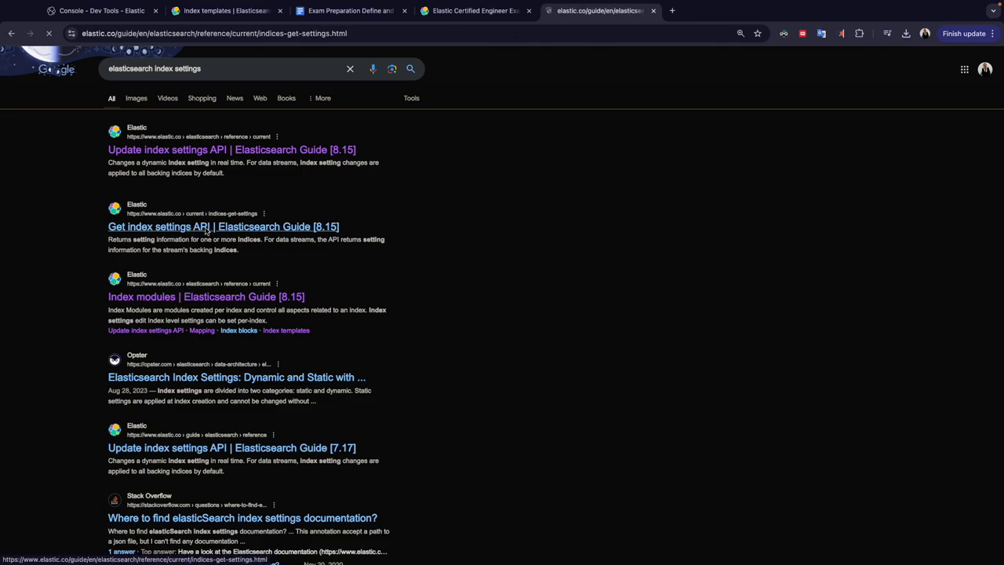
scroll(292, 262, "down", 1)
key("alt+Left")
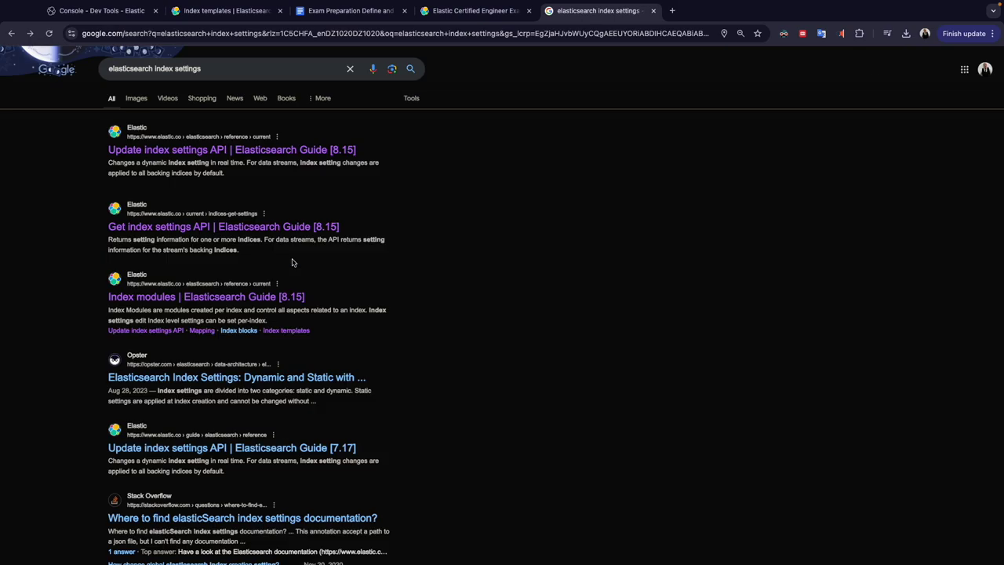
left_click(270, 148)
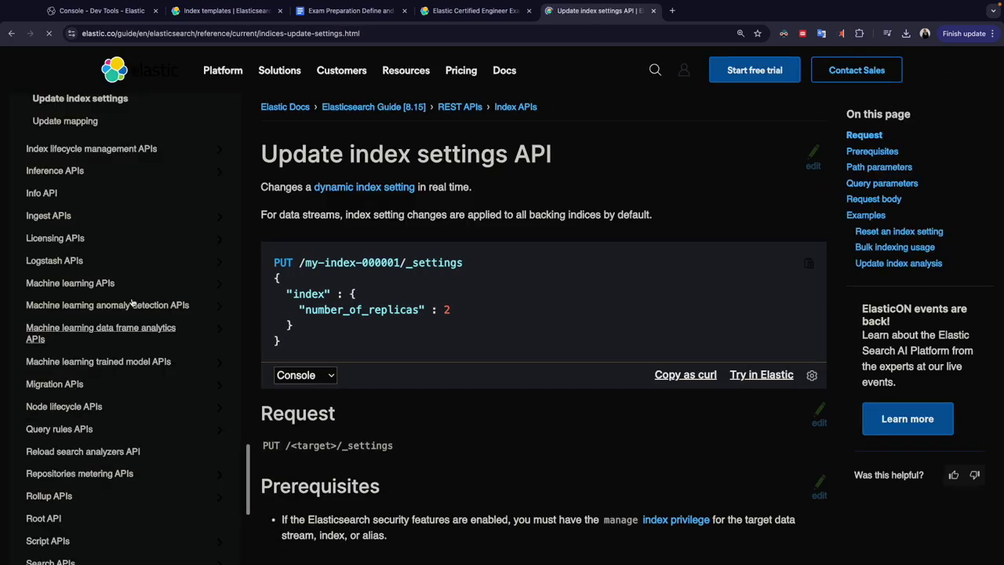
- Look through the guide's page list for the Index APIs overview and open its Create index page
scroll(99, 380, "down", 5)
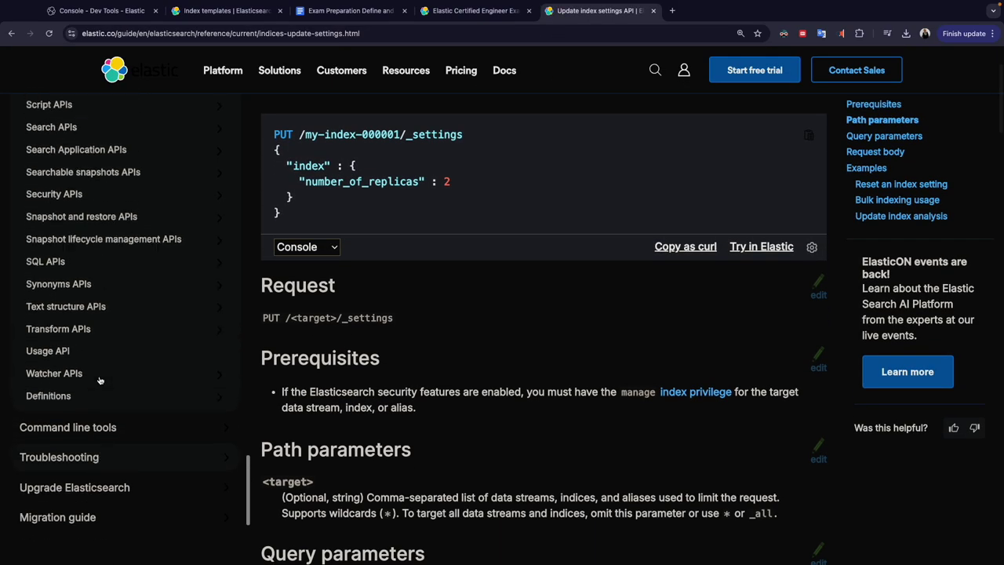
scroll(100, 379, "up", 5)
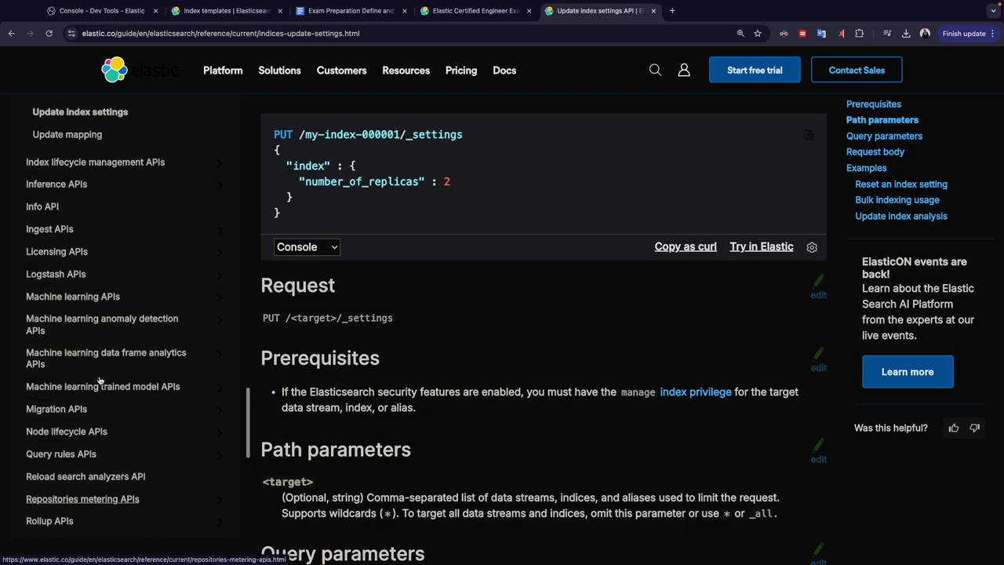
scroll(100, 379, "up", 3)
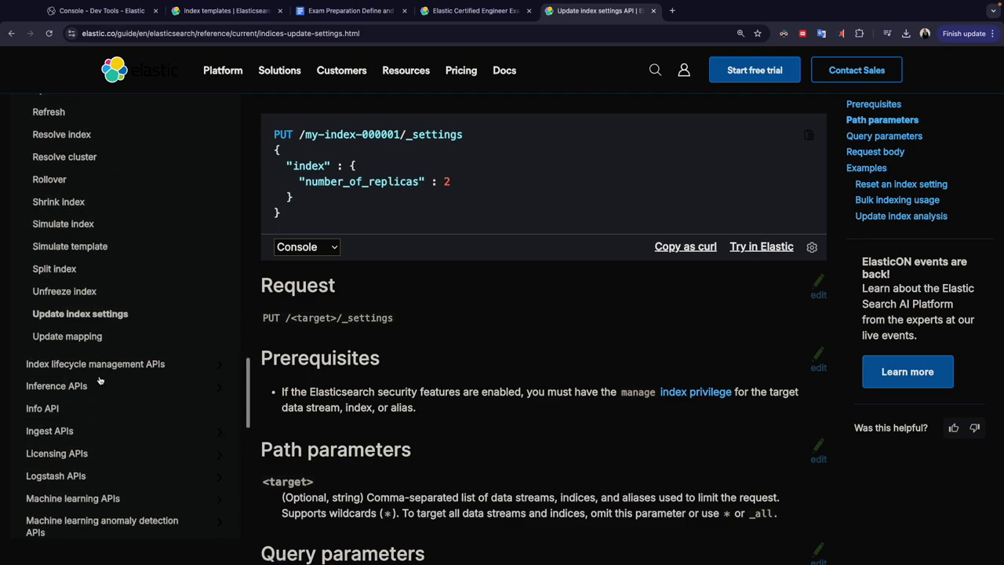
scroll(103, 336, "up", 3)
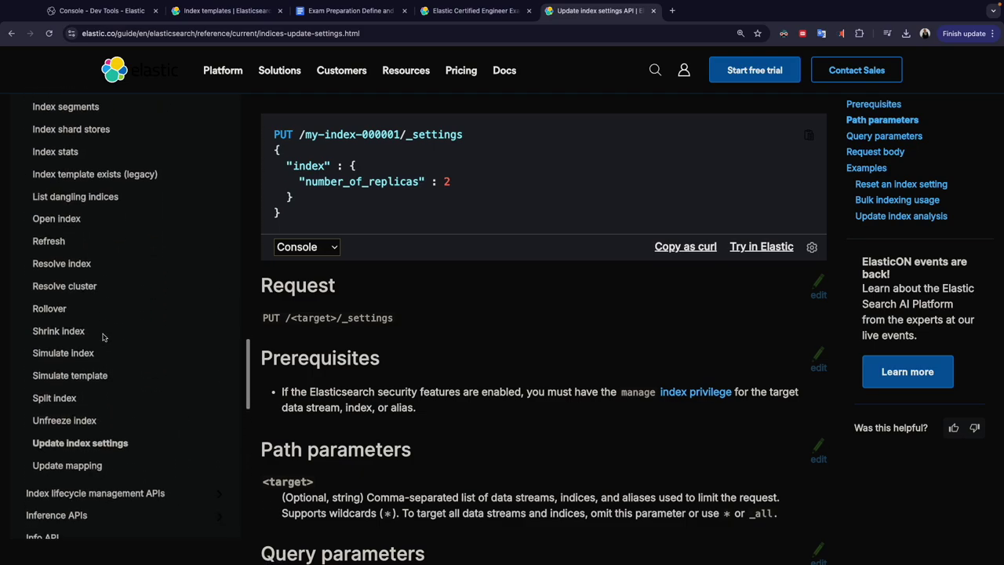
scroll(75, 439, "up", 4)
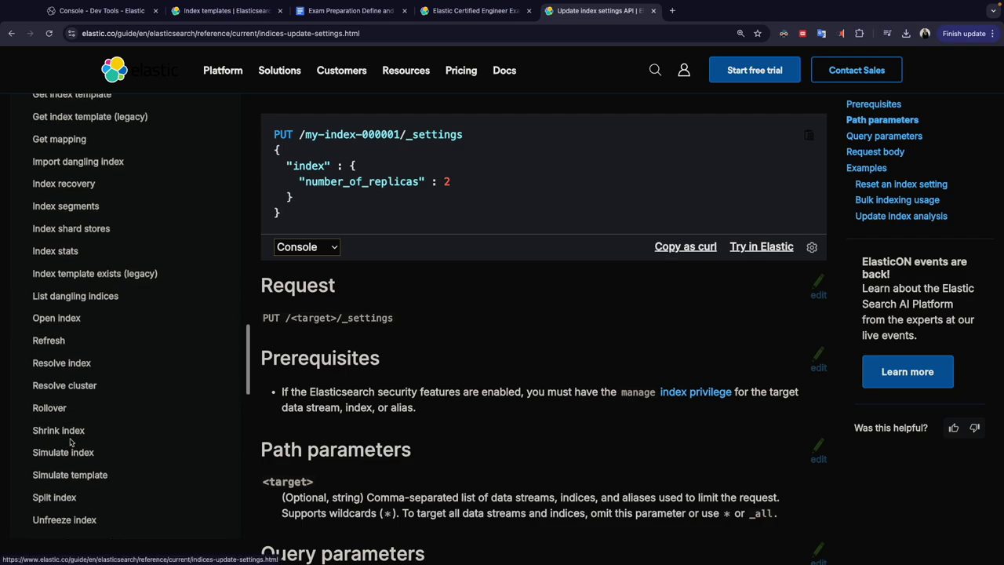
scroll(70, 441, "up", 12)
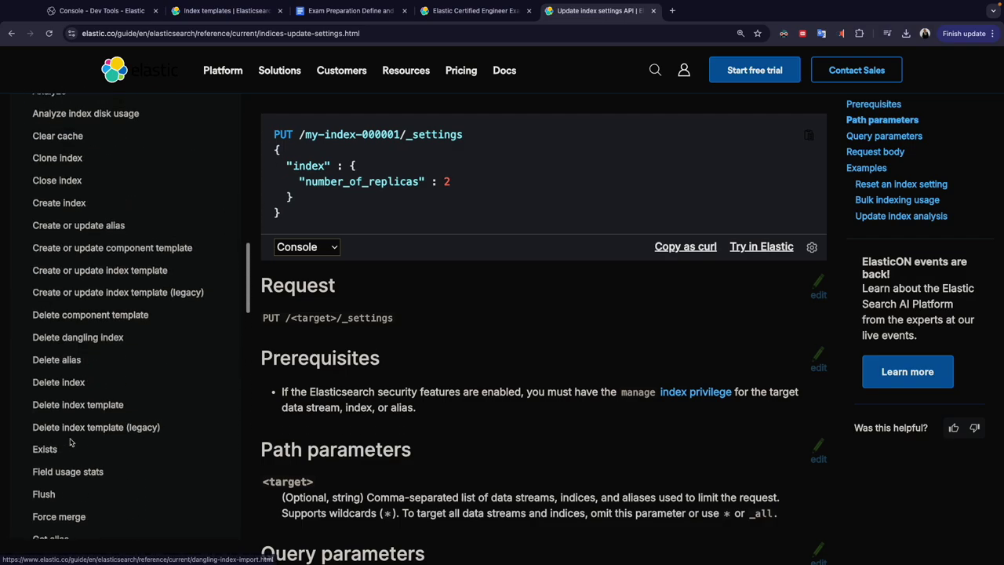
scroll(78, 353, "up", 2)
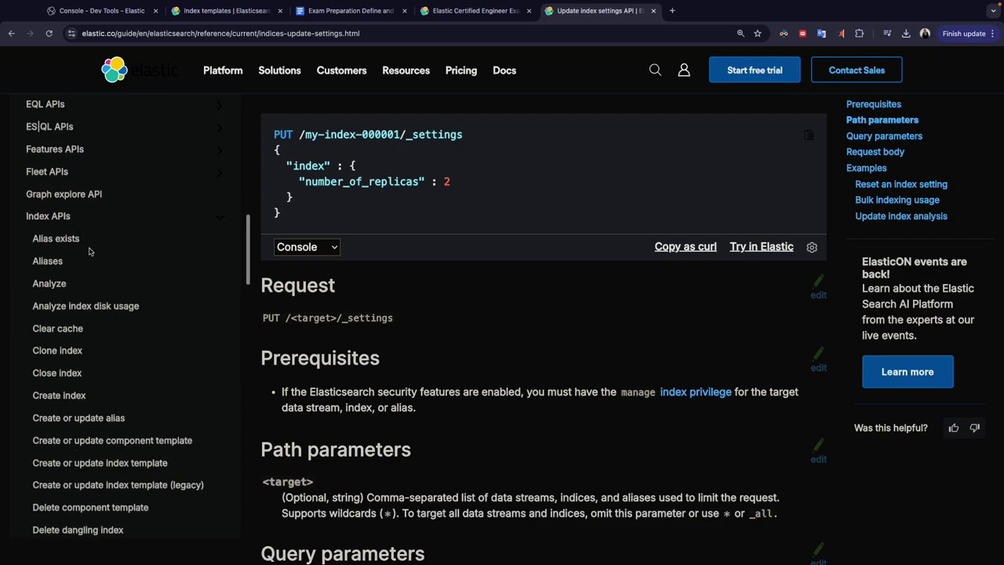
left_click(59, 218)
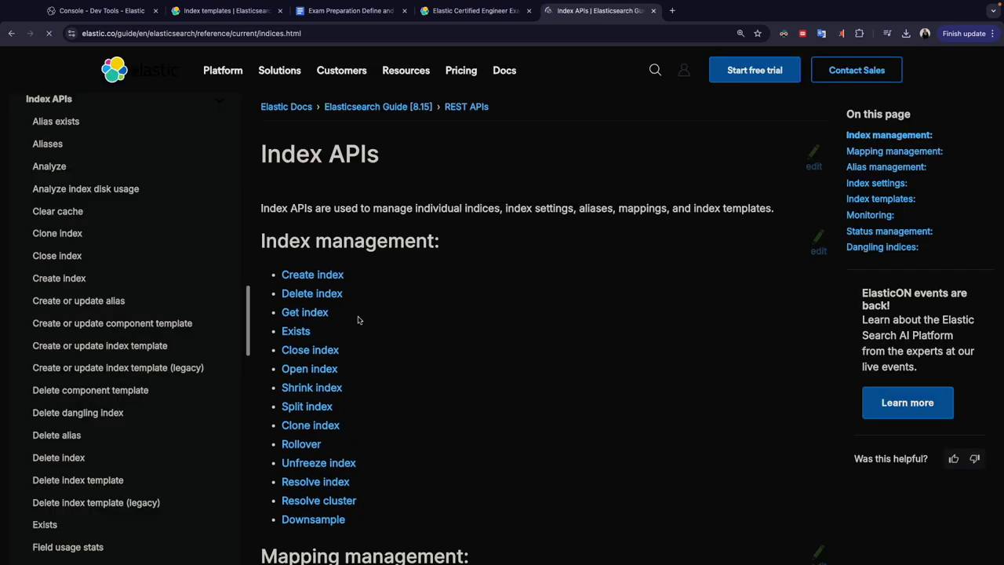
left_click(321, 279)
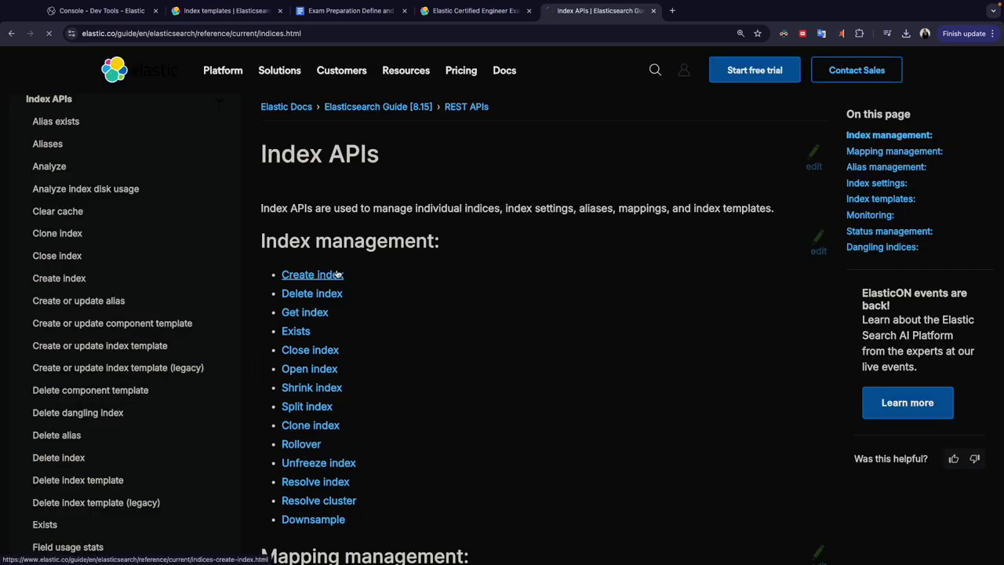
- Copy number_of_replicas from the Create index page's index settings example and replace number_of_shards with it in the scenario_1 request
scroll(389, 355, "down", 15)
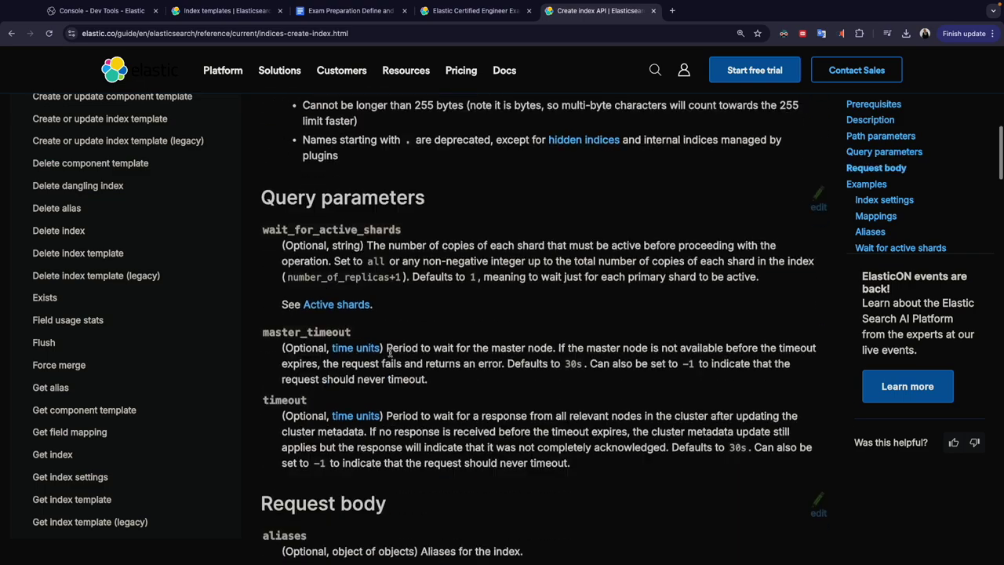
scroll(390, 354, "down", 10)
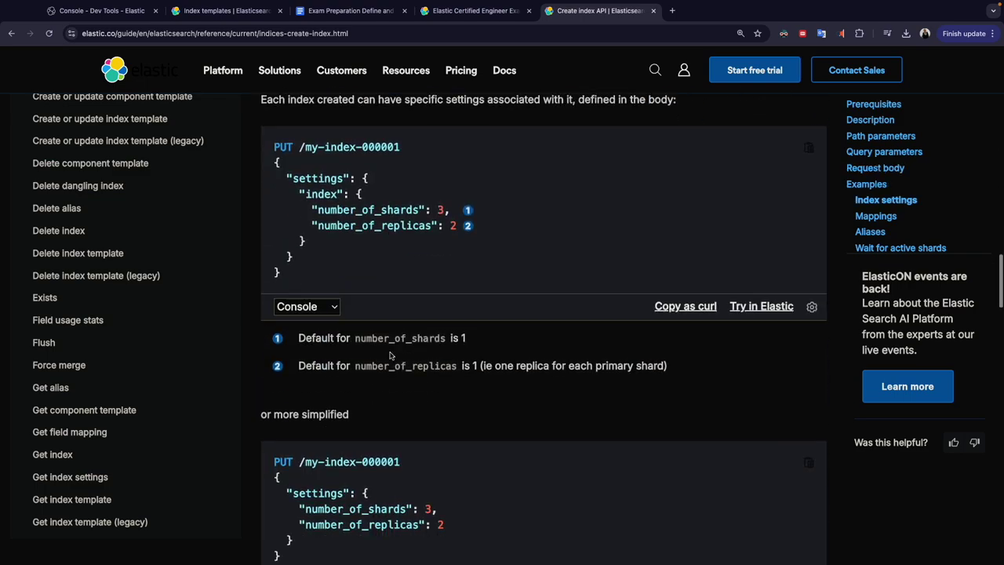
scroll(390, 354, "down", 1)
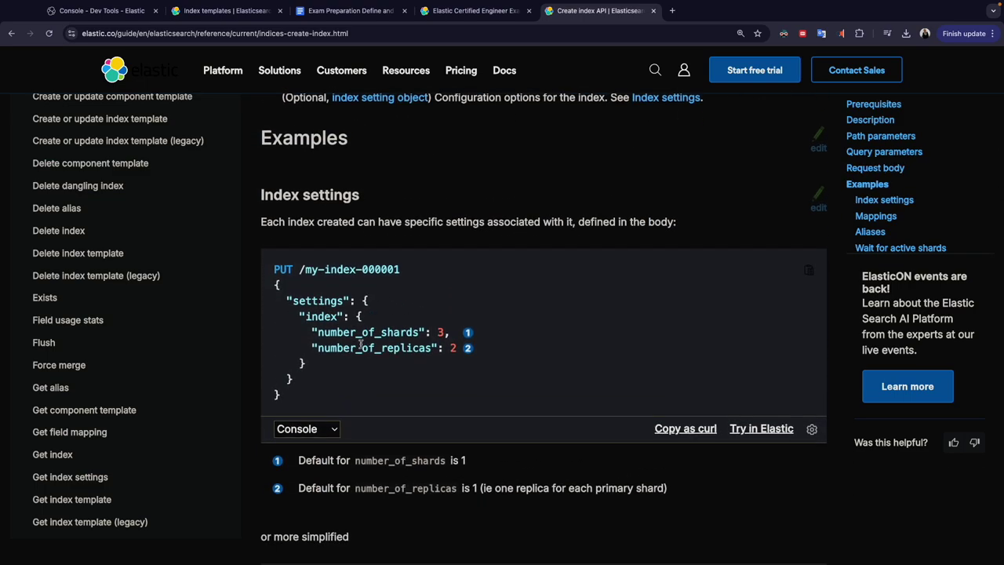
left_click_drag(315, 347, 427, 348)
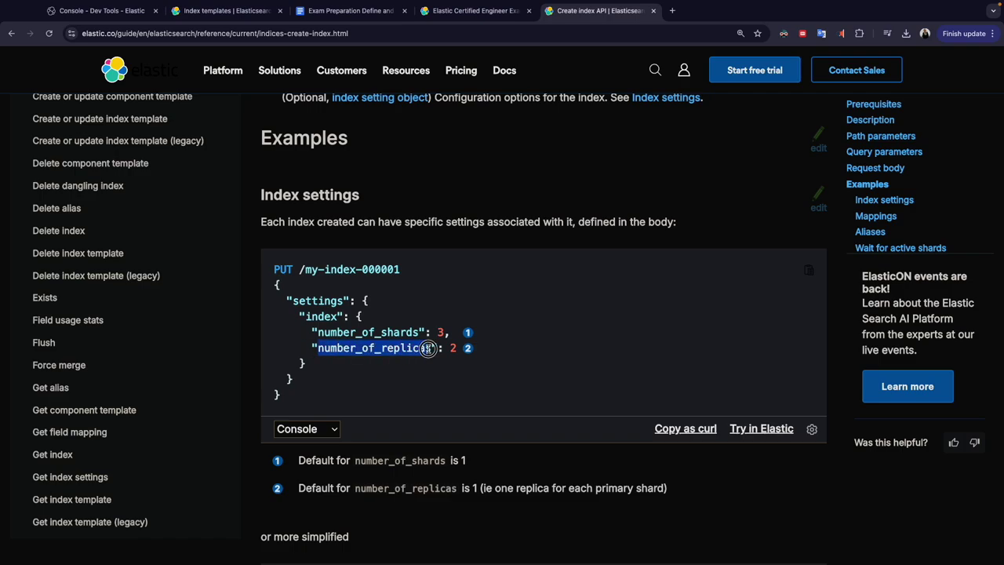
left_click(106, 11)
left_click(91, 199)
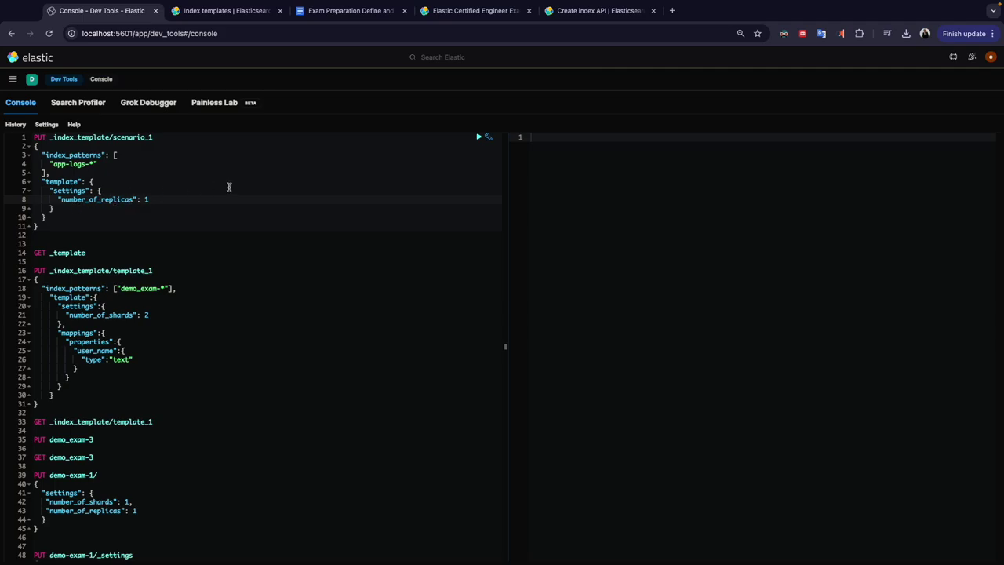
- Check Scenario 1's refresh interval requirement in the exam preparation document and search the Create index page for "refresh"
left_click(357, 11)
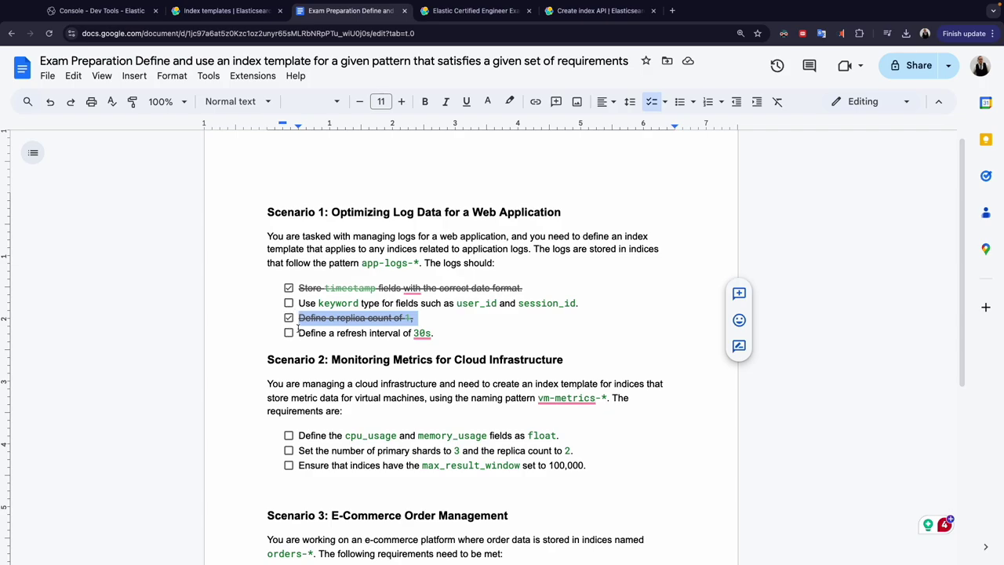
double_click(349, 331)
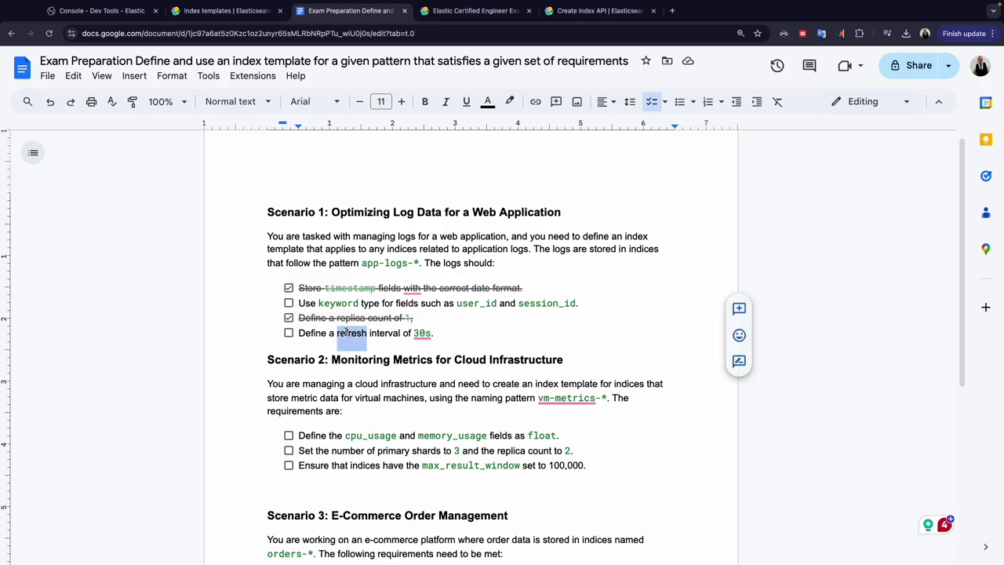
left_click(488, 12)
left_click(593, 12)
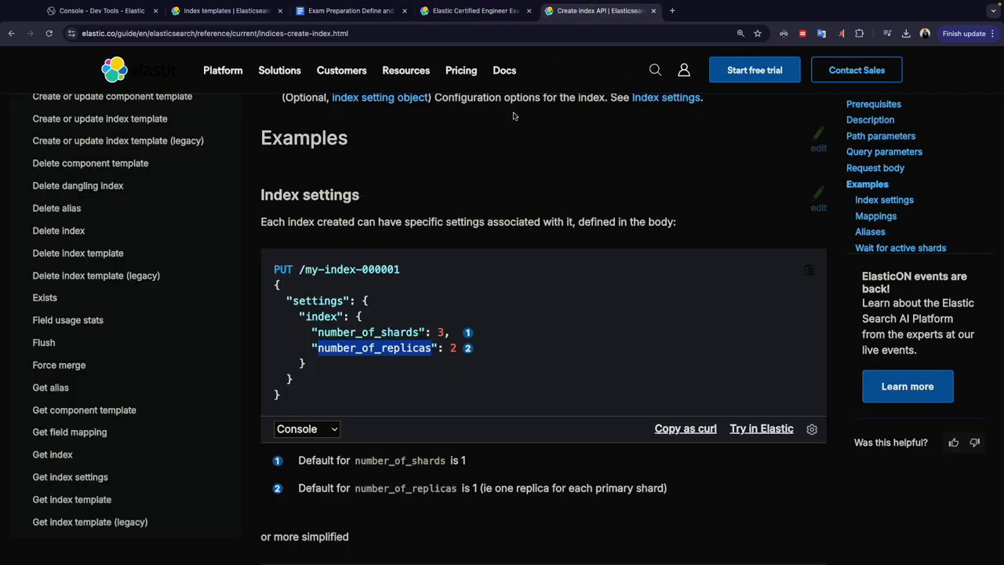
key("super+f")
type("refresh")
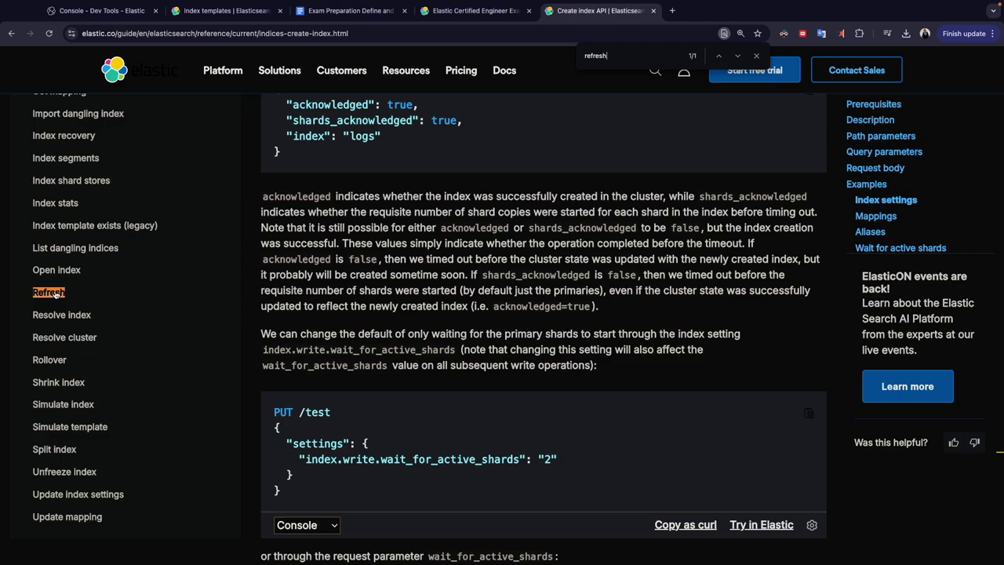
- Open the Refresh API page and examine its parameters and examples for a refresh interval setting
left_click(58, 294)
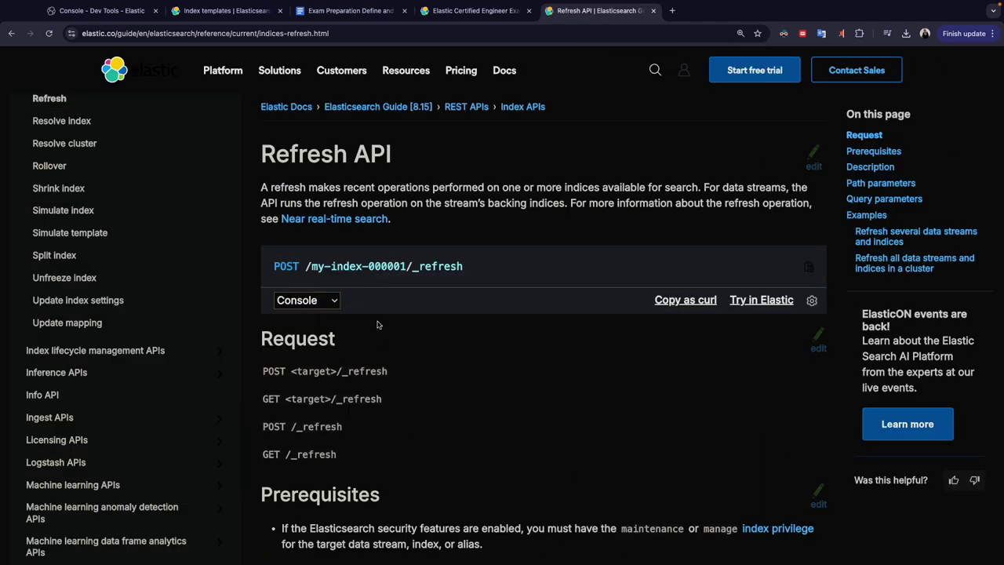
scroll(376, 323, "down", 15)
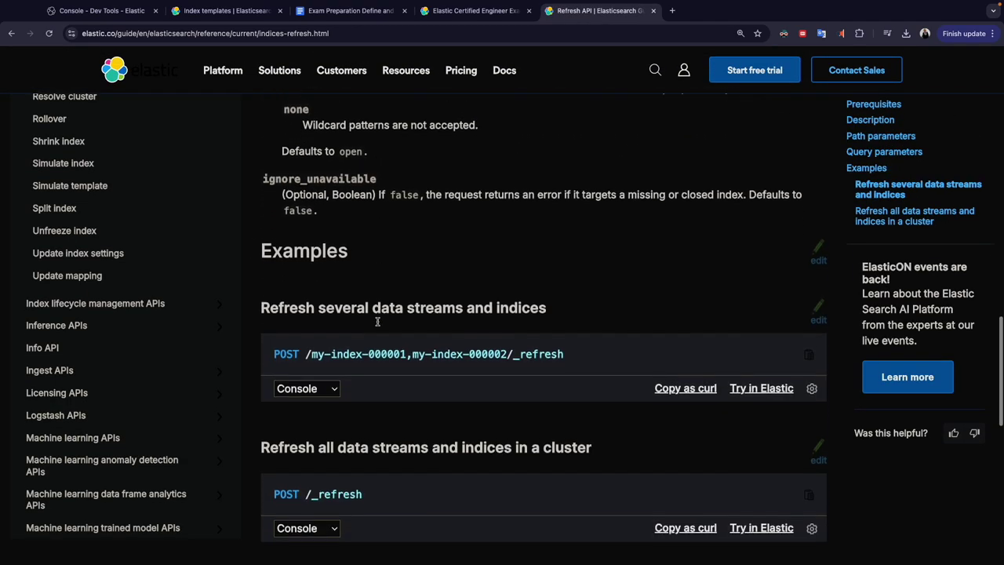
scroll(377, 321, "down", 4)
scroll(377, 321, "up", 8)
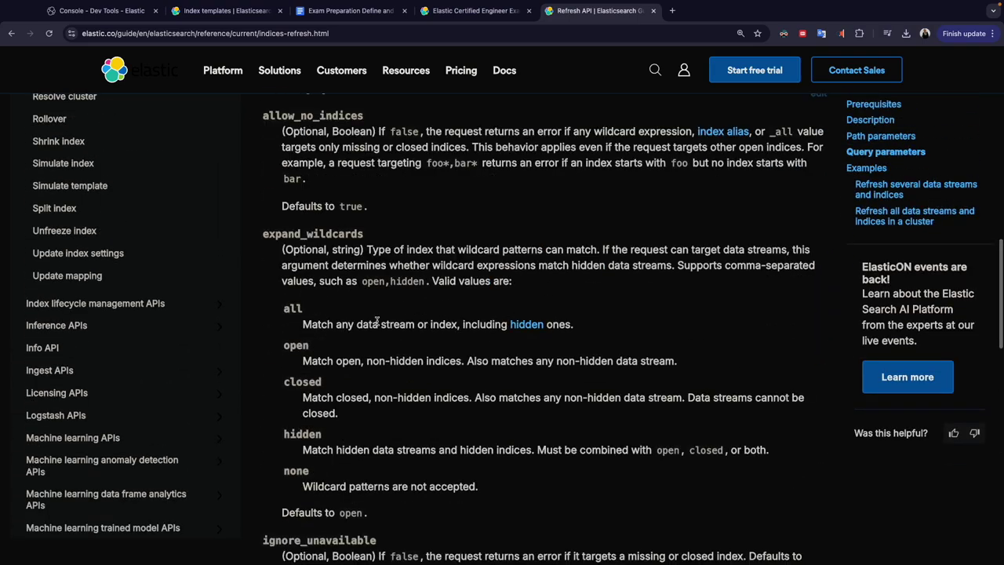
scroll(377, 321, "up", 5)
scroll(377, 324, "up", 4)
- Search the web for "elasticsearch refresh index" and read the Refresh API page's description for the refresh interval setting
key("super+t")
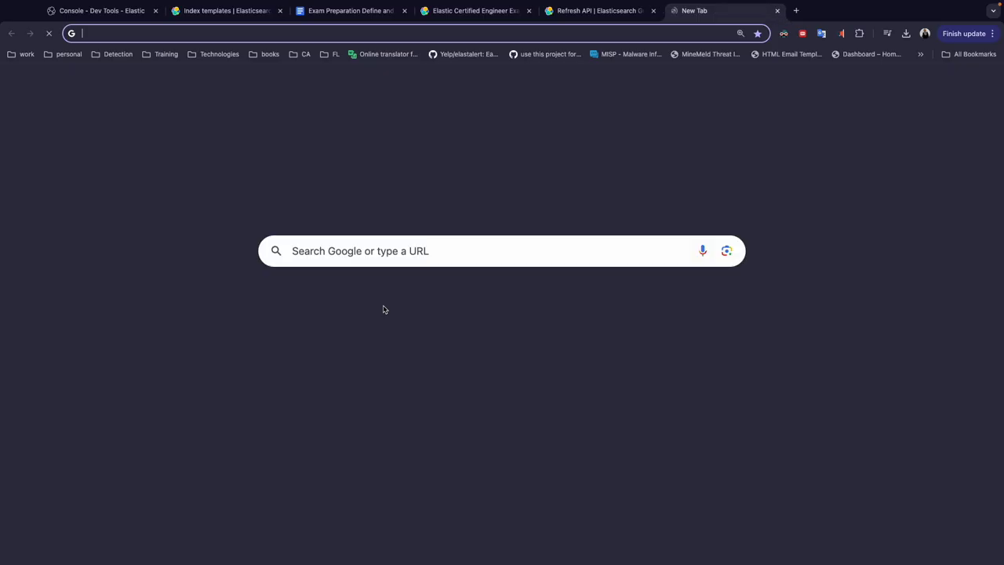
type("elasticsearch refresh index")
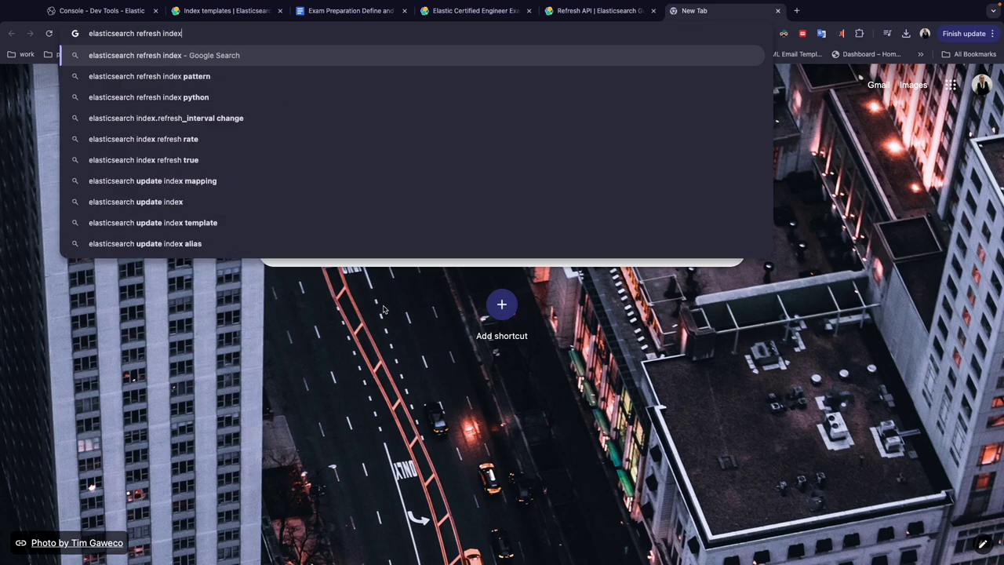
key("Return")
left_click(220, 155)
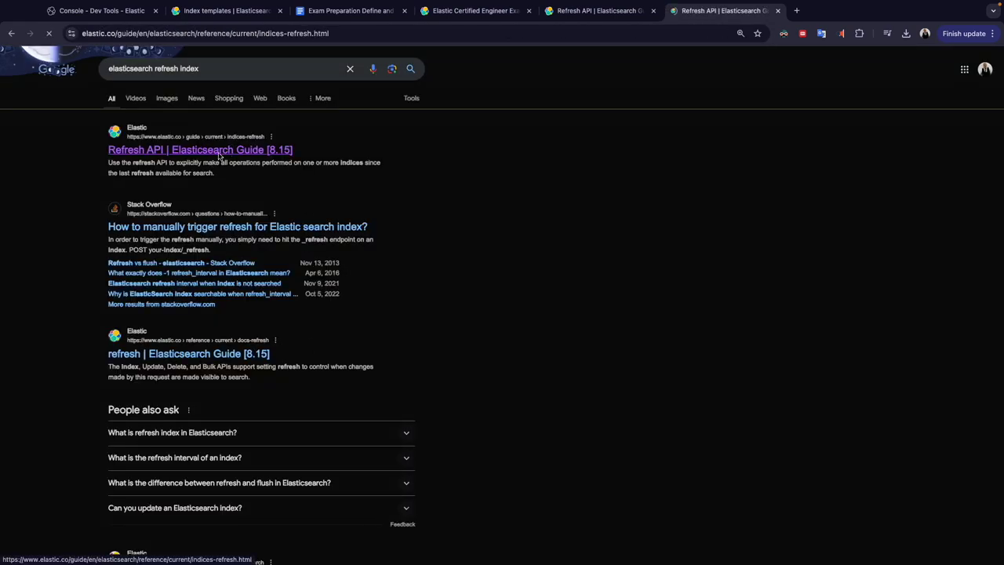
scroll(381, 340, "down", 5)
scroll(382, 342, "down", 3)
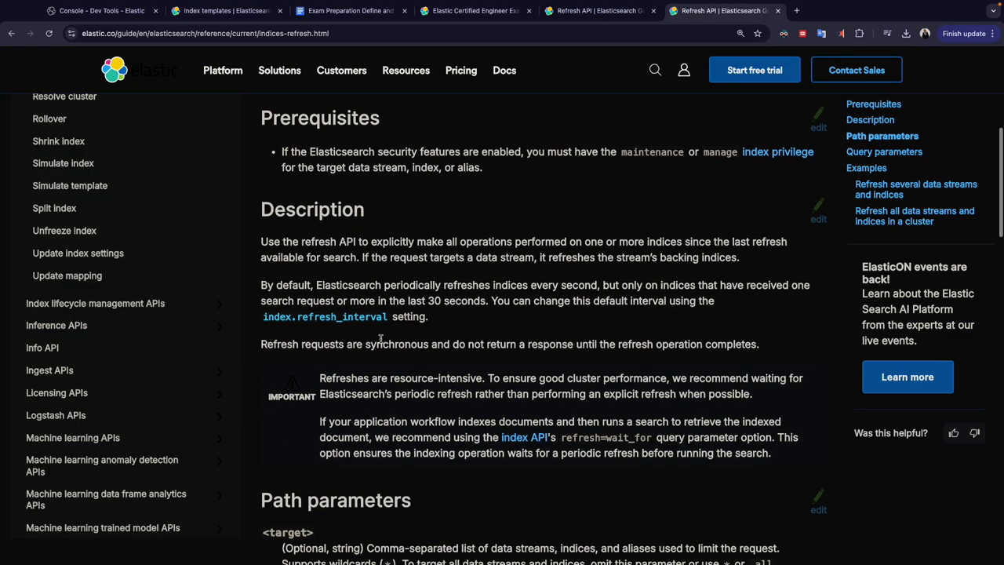
- Open the Index API page linked from the Refresh API description and look through it for a refresh interval setting
scroll(381, 339, "down", 2)
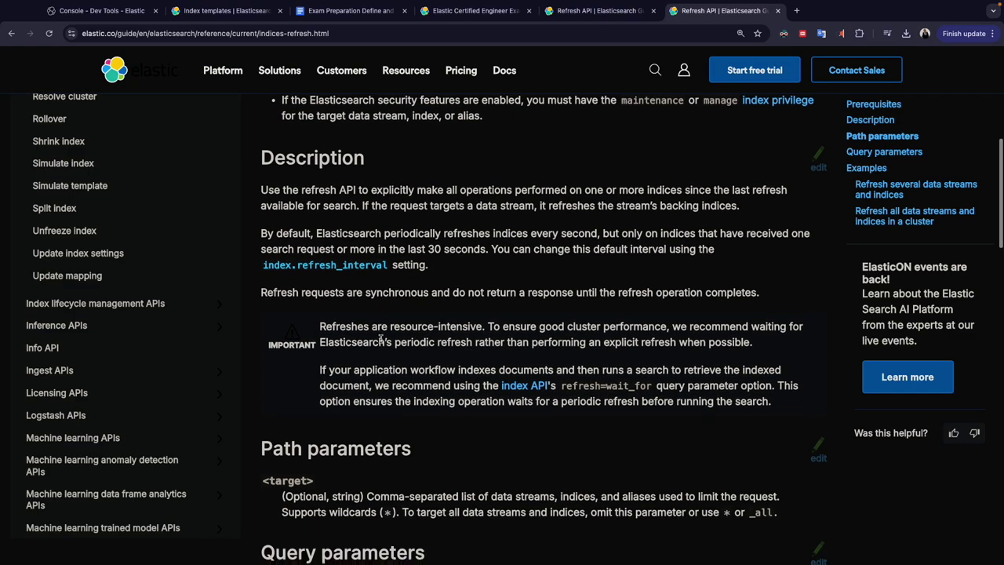
scroll(368, 272, "down", 3)
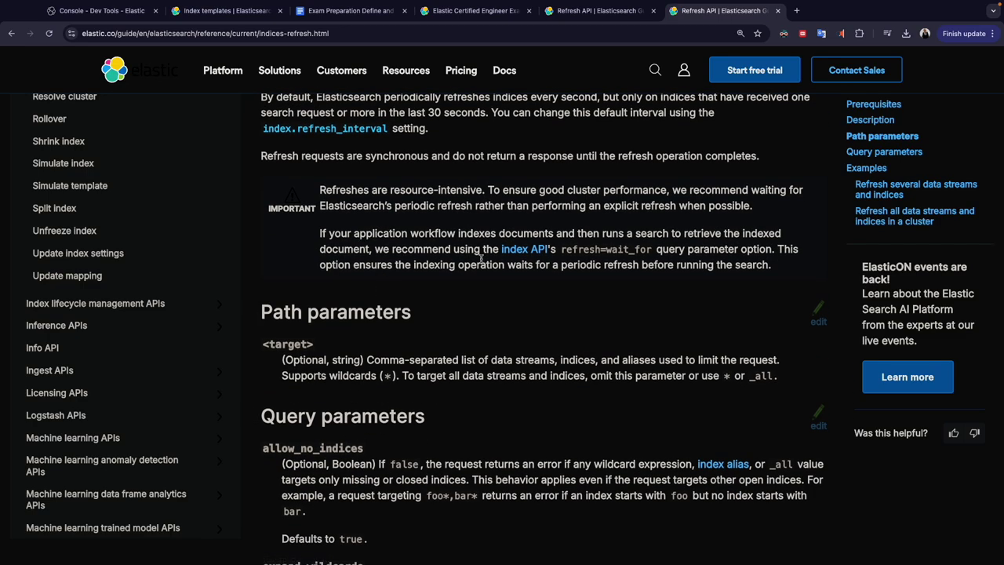
right_click(509, 250)
left_click(533, 256)
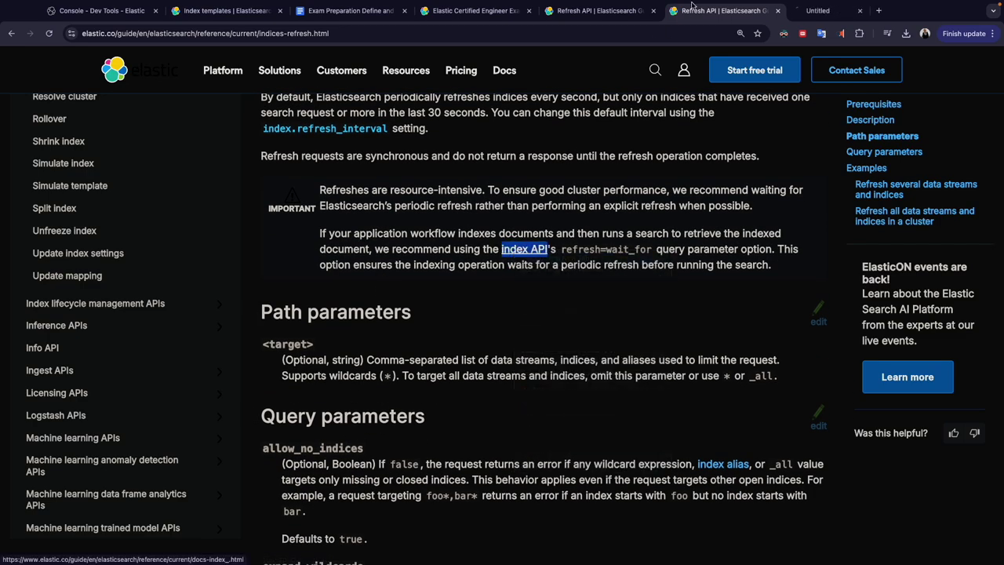
left_click(846, 11)
scroll(473, 290, "down", 5)
scroll(473, 290, "down", 20)
scroll(473, 290, "down", 6)
scroll(472, 290, "up", 6)
scroll(473, 290, "down", 1)
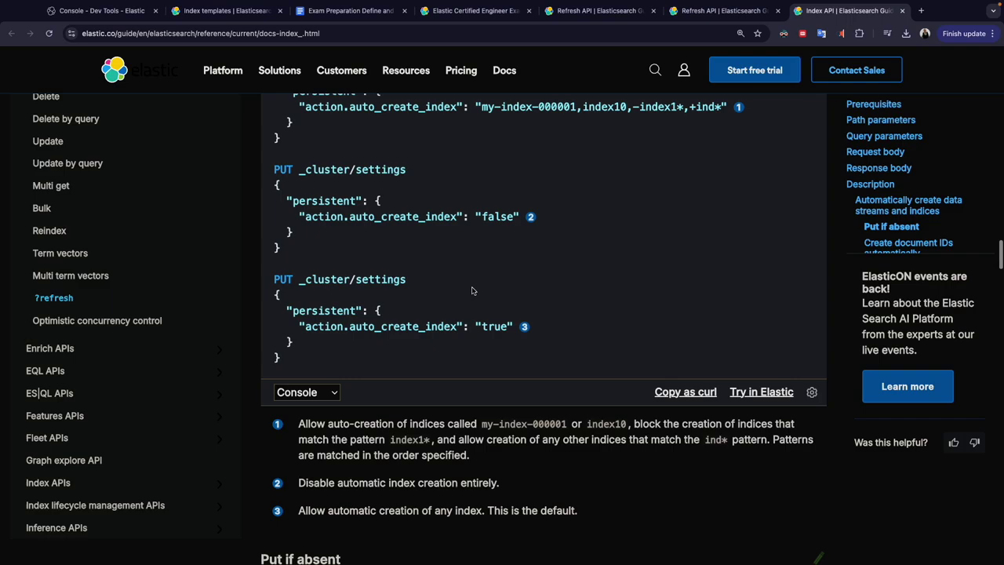
- Search the Index API page for "interval", shortening the term to "inter"
scroll(473, 291, "up", 2)
key("ctrl+f")
type("ref")
key("BackSpace")
key("BackSpace")
key("BackSpace")
type("interva")
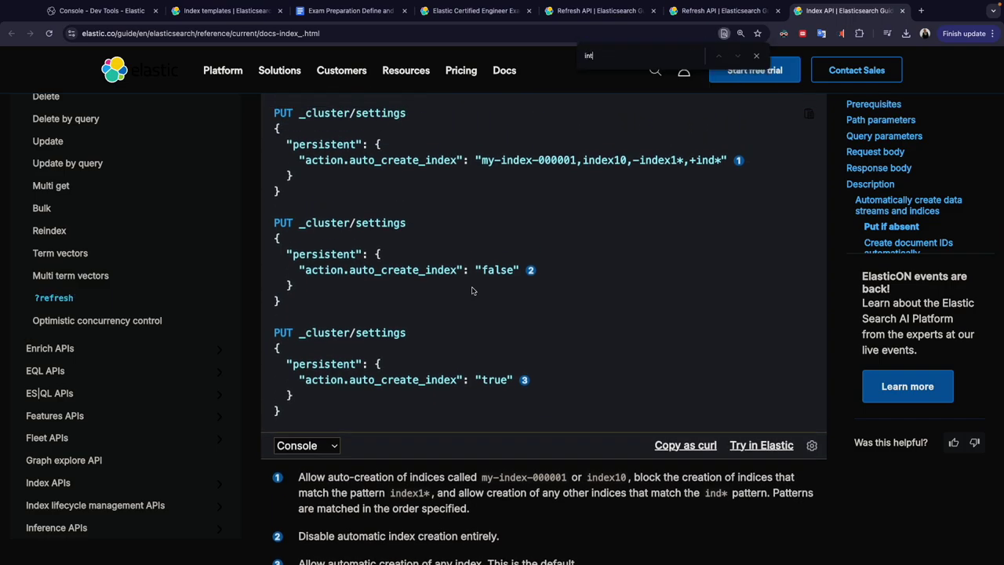
key("BackSpace")
key("BackSpace")
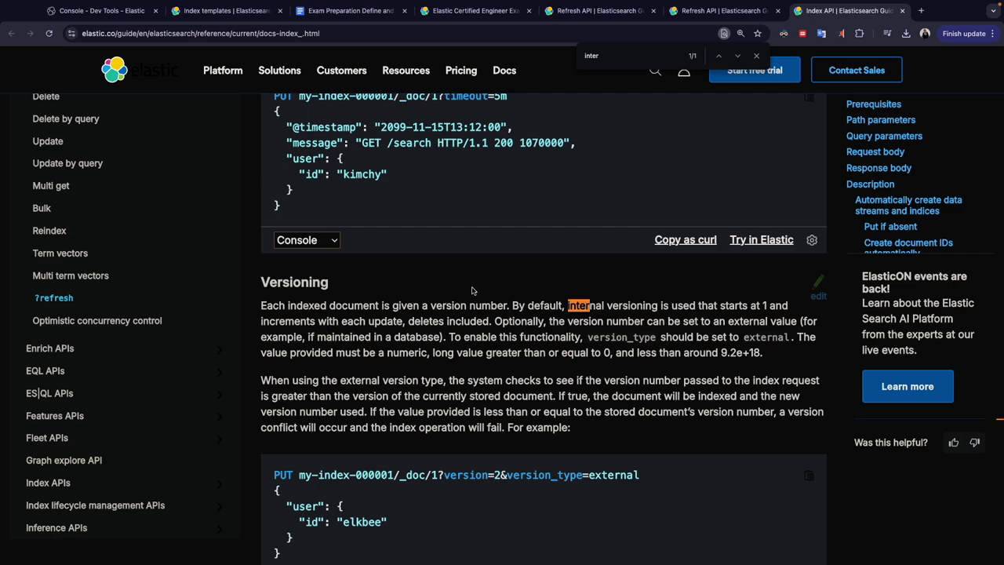
- Search the Refresh API page for "interval" and open the linked index.refresh_interval setting documentation
left_click(721, 10)
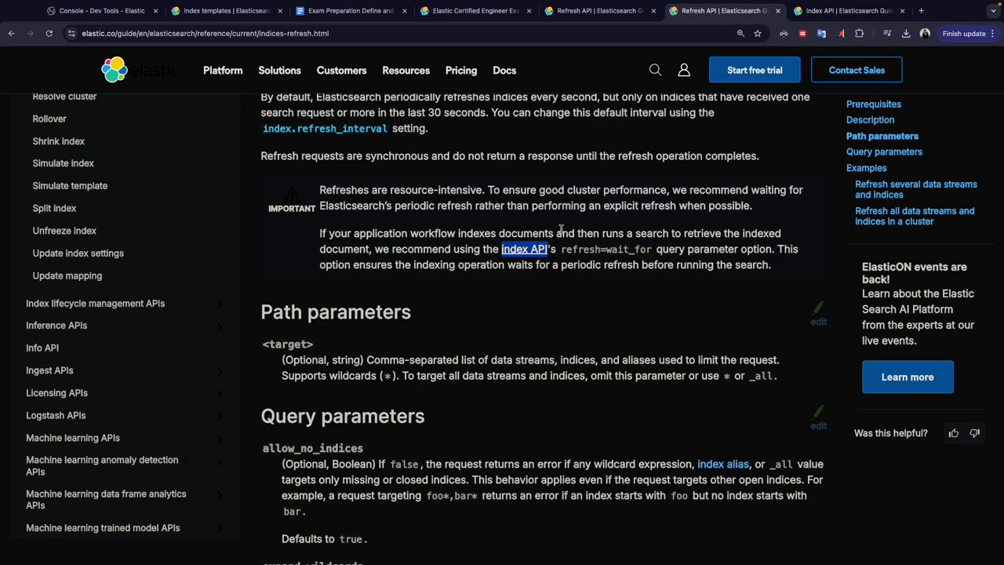
key("super+f")
type("interval")
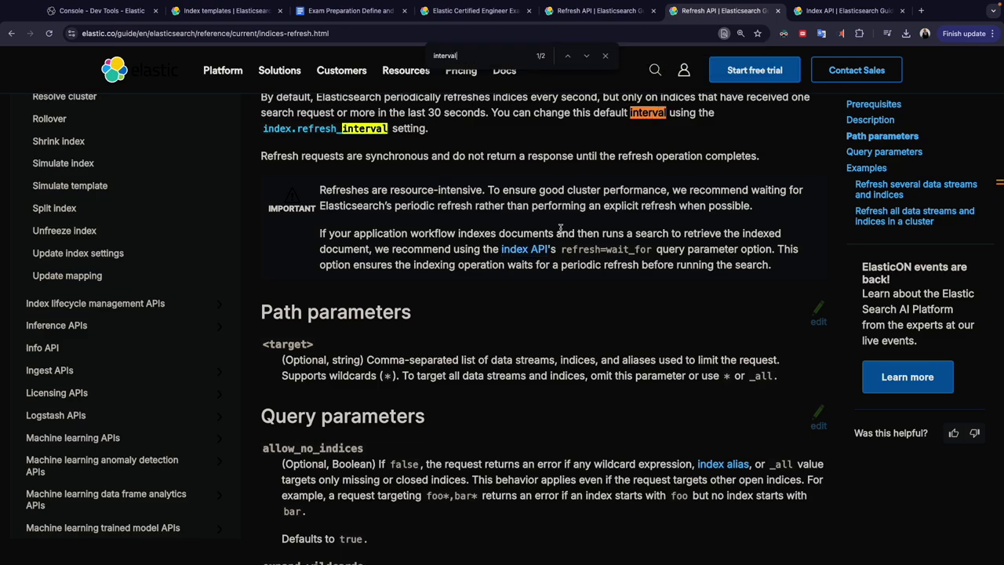
scroll(550, 288, "up", 2)
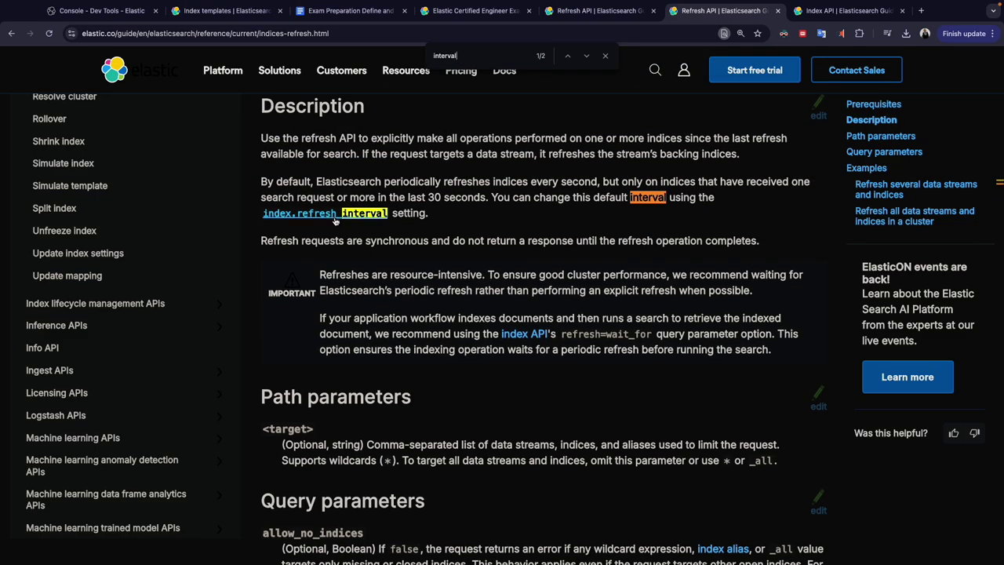
left_click(335, 216)
- Find "interval" on the Index modules page and copy the setting name index.refresh_interval
scroll(357, 258, "up", 8)
scroll(356, 258, "up", 20)
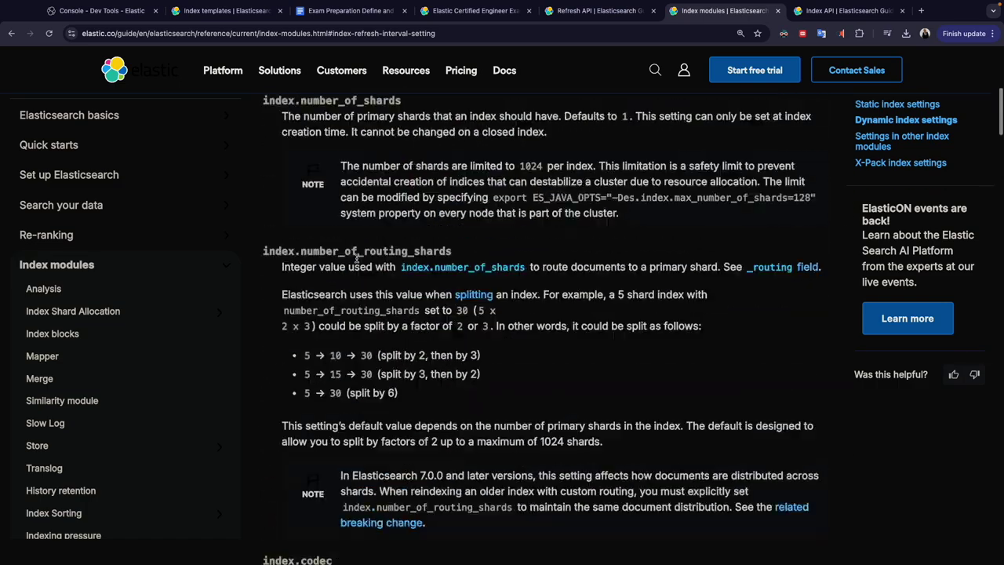
scroll(357, 259, "down", 10)
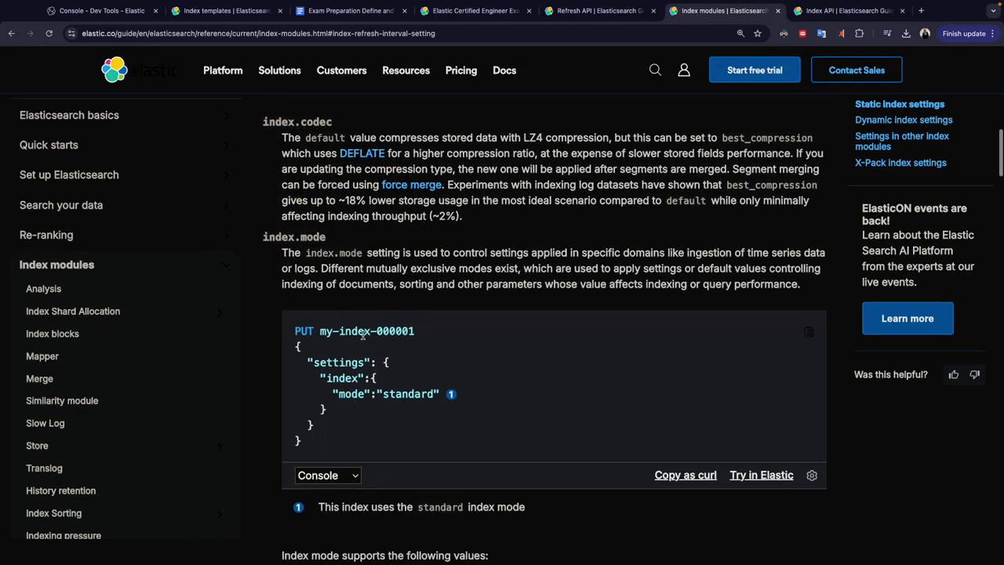
key("super+f")
key("Return")
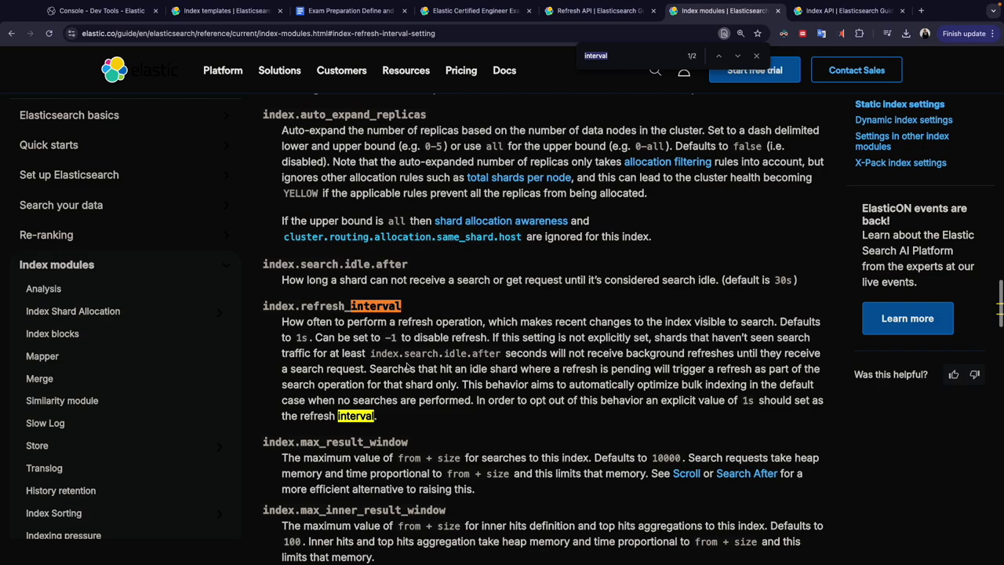
left_click_drag(261, 311, 404, 313)
key("super+c")
- Add "index.refresh_interval": 30s below number_of_replicas in the scenario_1 template settings in the Kibana console
scroll(404, 312, "up", 20)
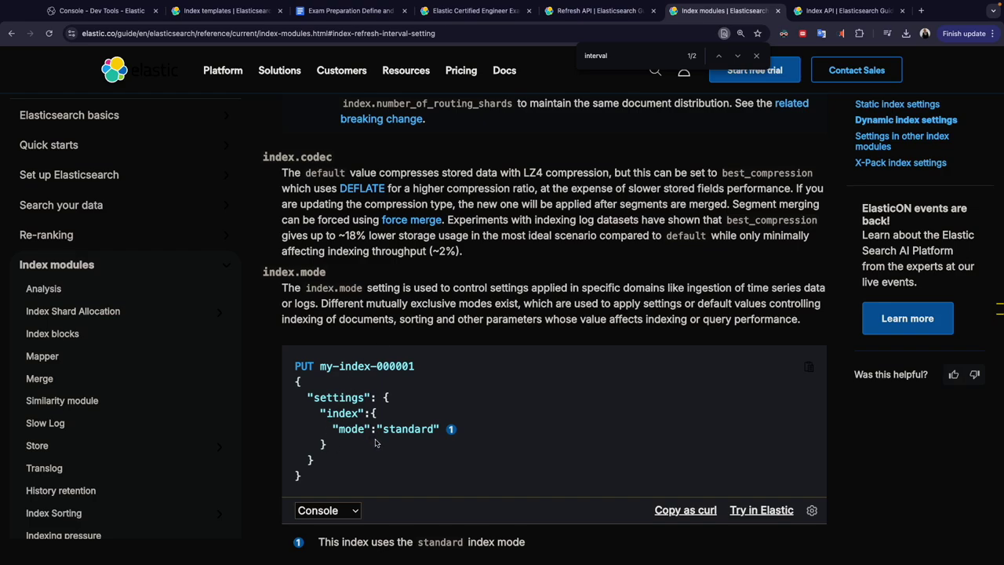
scroll(375, 443, "down", 5)
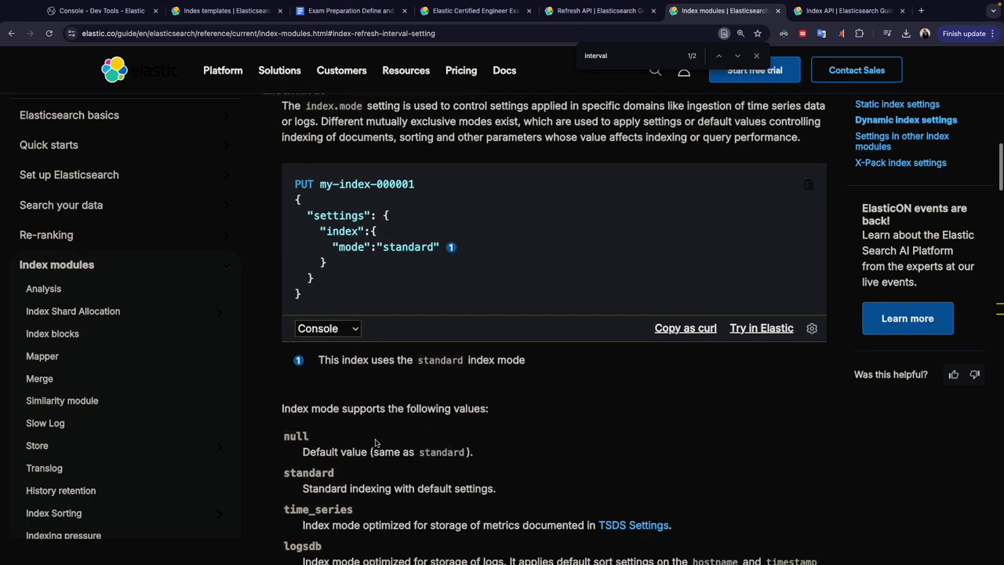
scroll(375, 441, "down", 3)
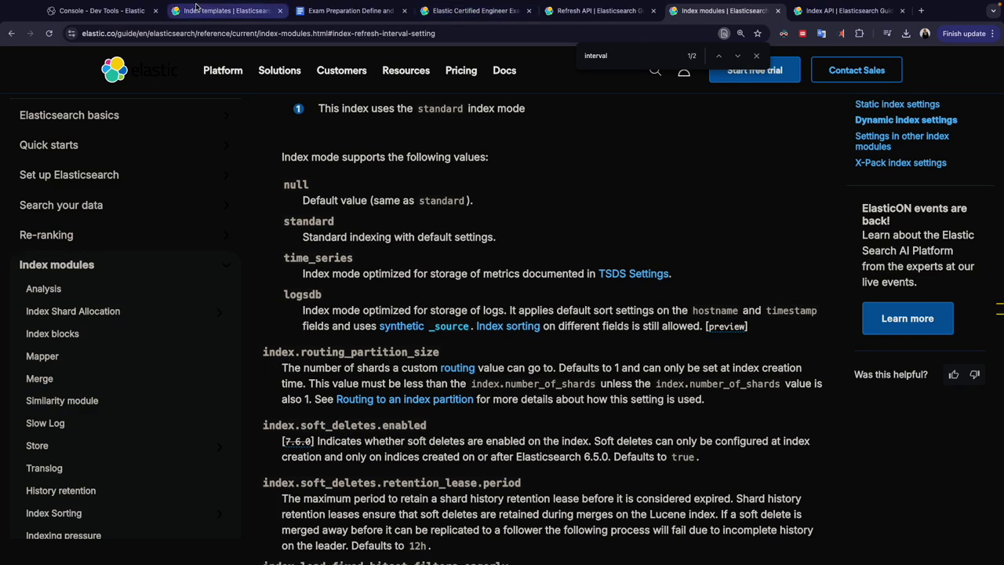
left_click(100, 10)
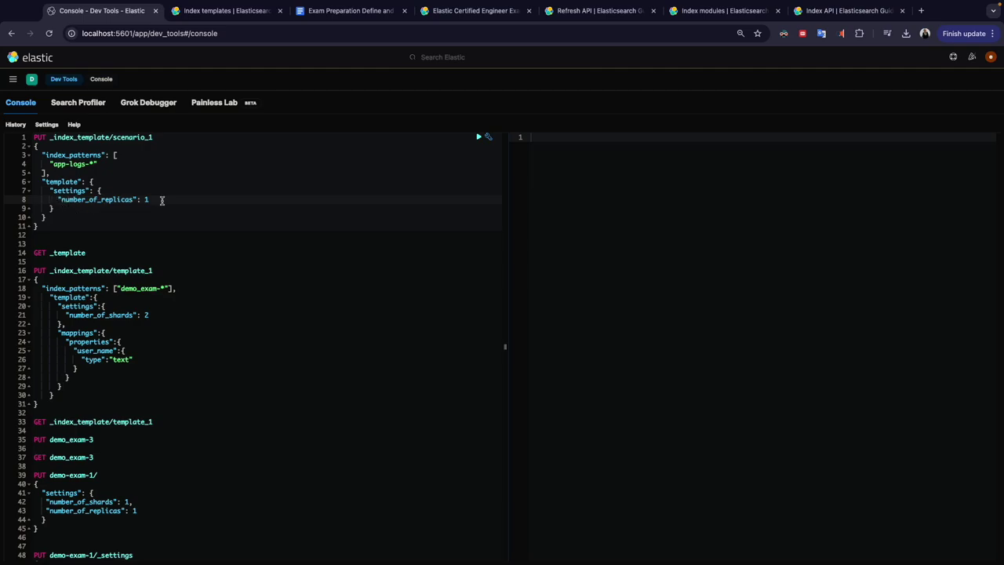
key("Return")
key("super+v")
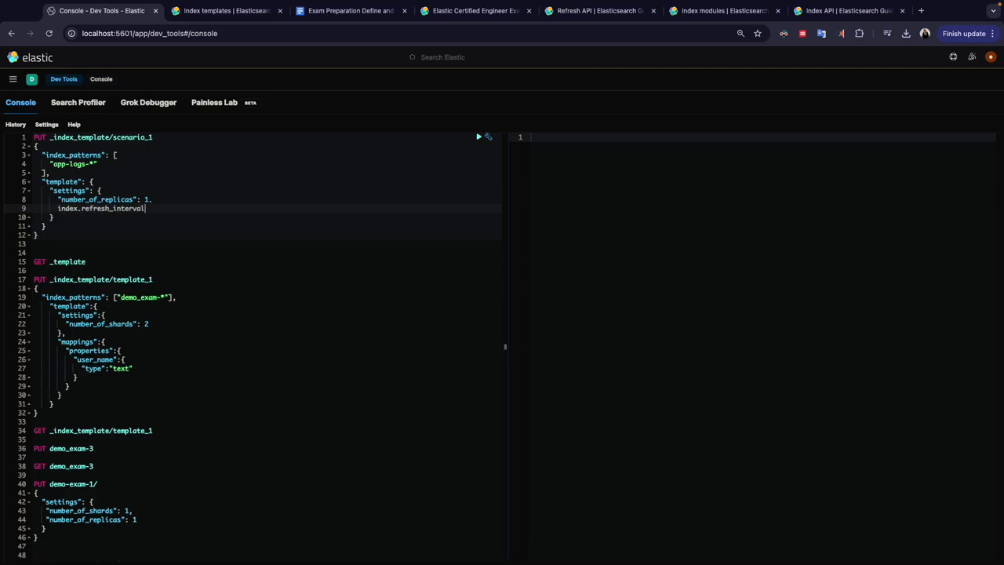
key("super+z")
type("\"")
key("super+v")
type("\":")
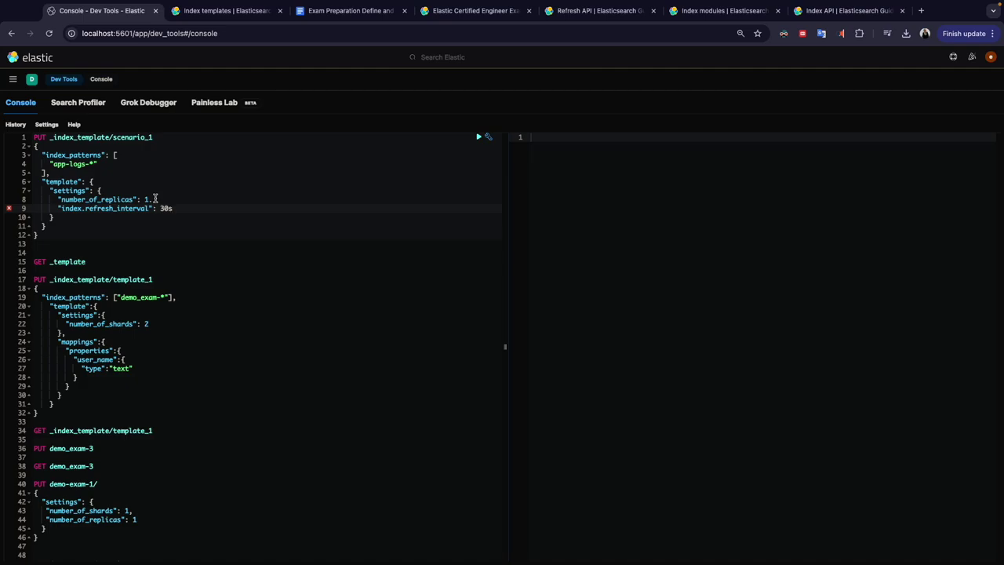
- Search the Index API page for "interval" again and close that page
left_click(846, 10)
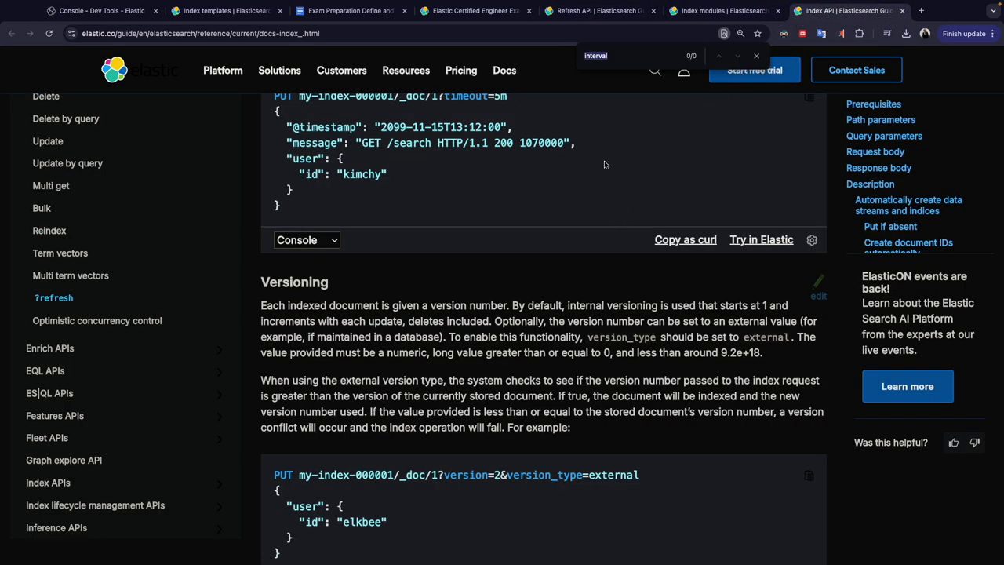
scroll(597, 185, "up", 1)
type("re")
key("BackSpace")
key("BackSpace")
type("interv")
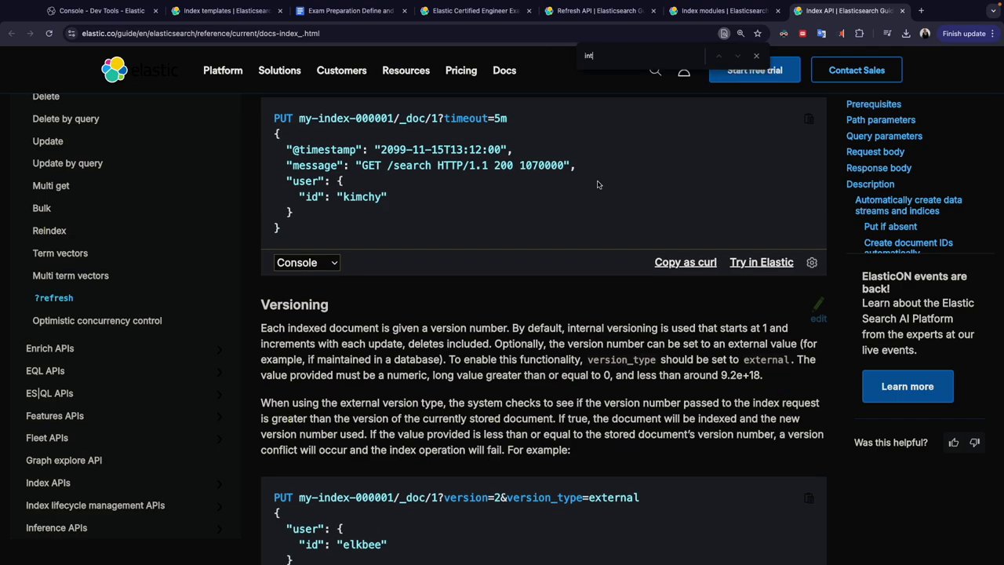
type("al")
key("ctrl+w")
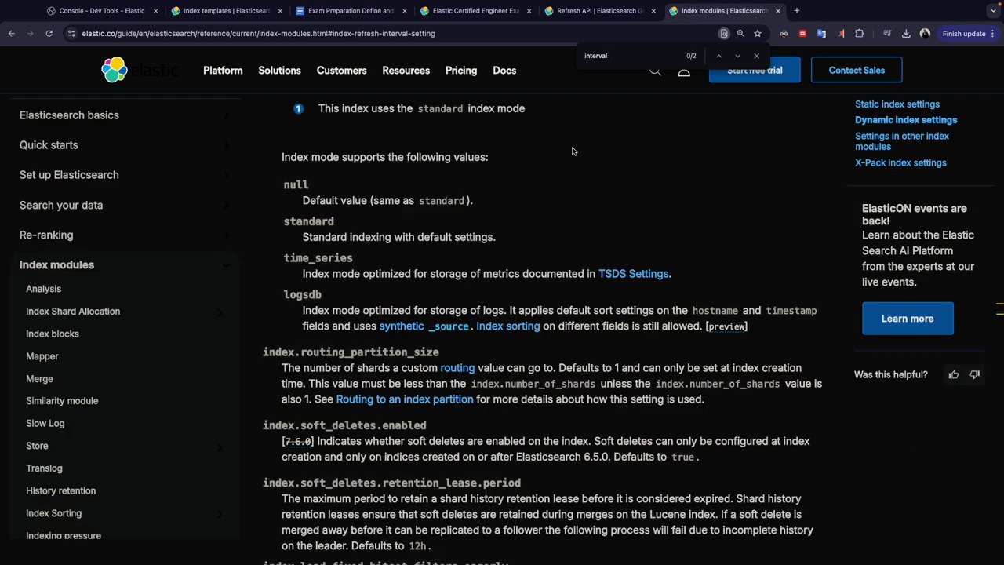
- Find "interval" on the Index modules page and read the index.refresh_interval description for its value format
scroll(572, 152, "up", 5)
scroll(572, 151, "down", 3)
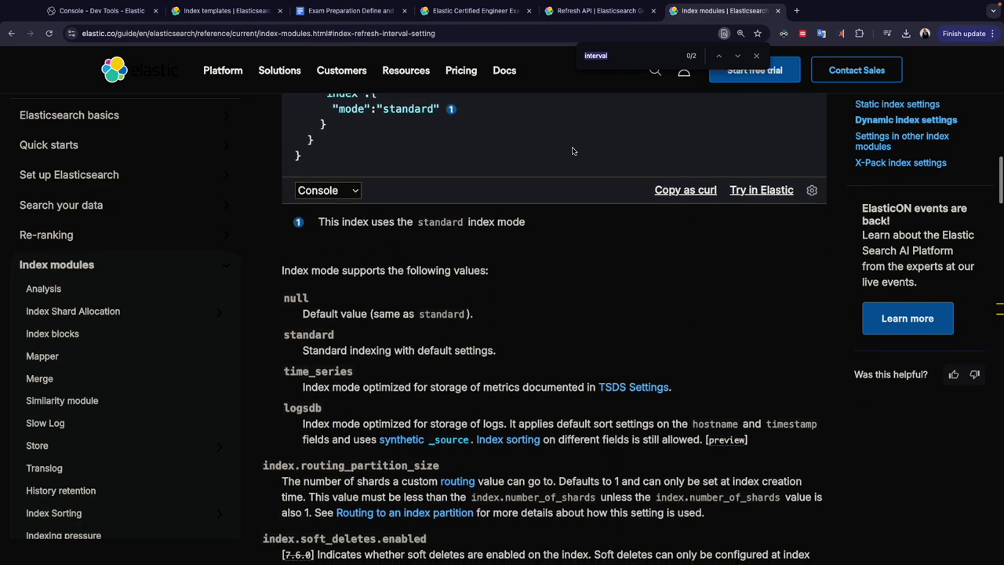
key("Return")
type("l")
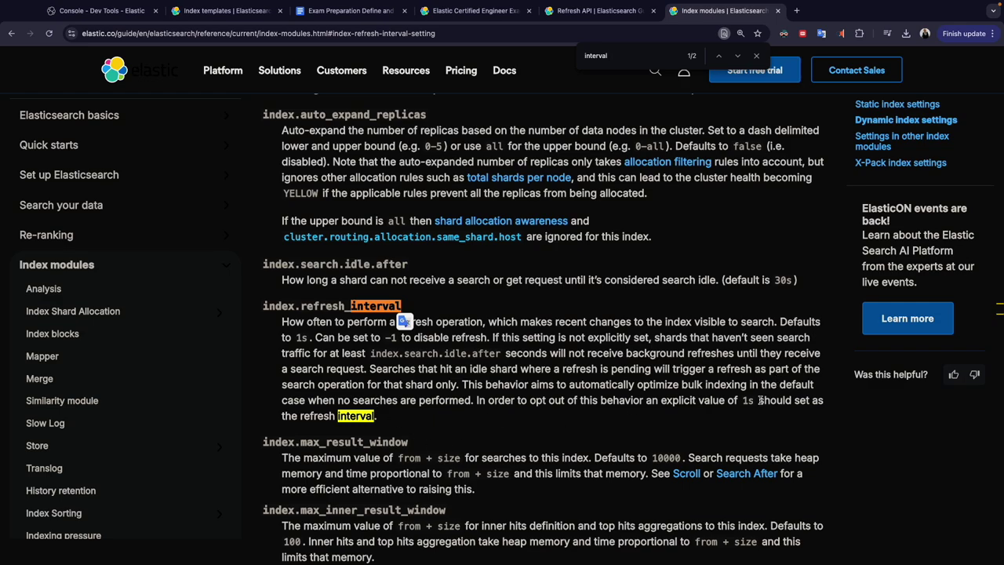
- Change scenario_1's index.refresh_interval value to 30 and put a comma after the number_of_replicas value
left_click(135, 12)
left_click(162, 208)
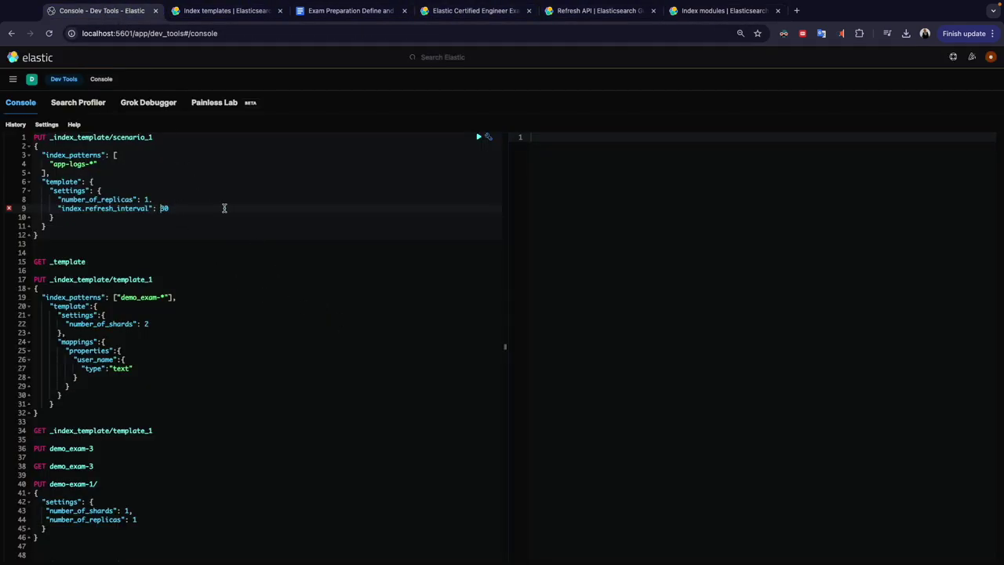
left_click(154, 199)
type("k")
left_click(178, 208)
key("Down")
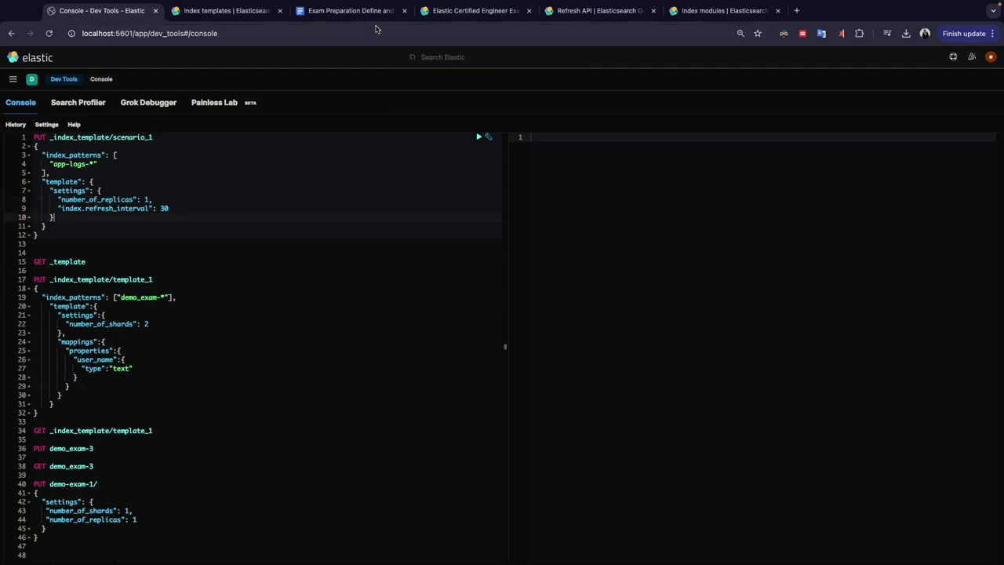
- Tick off the 30s refresh interval requirement in Scenario 1 of the exam preparation document
left_click(350, 10)
left_click(289, 332)
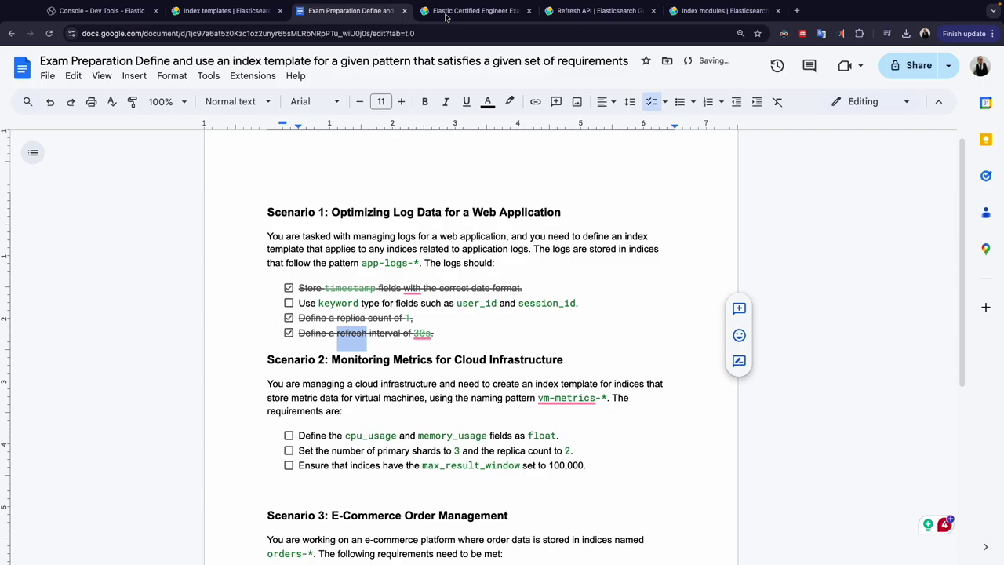
- Copy the whole mappings block from the template_1 example on the Index templates page
left_click(222, 23)
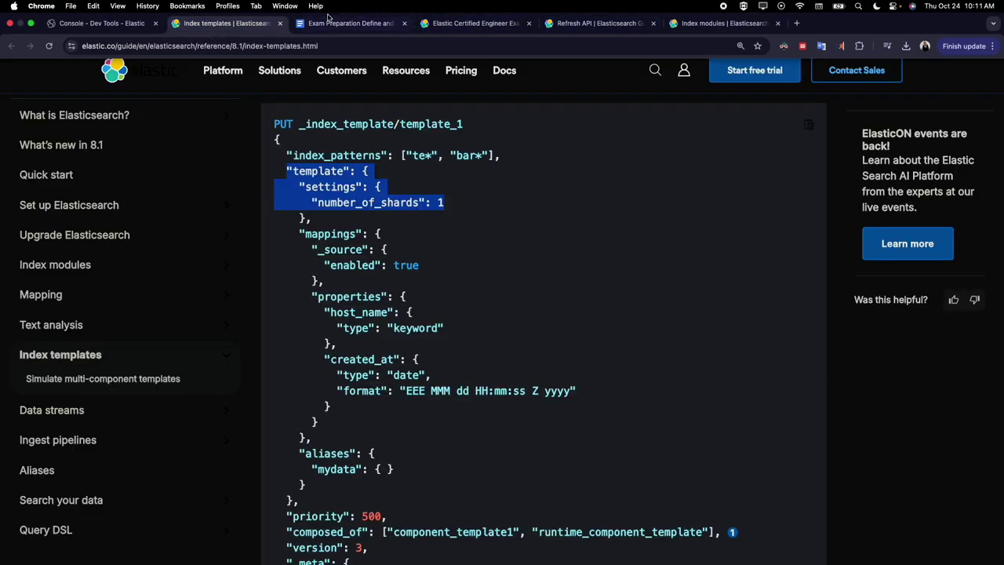
scroll(386, 290, "down", 2)
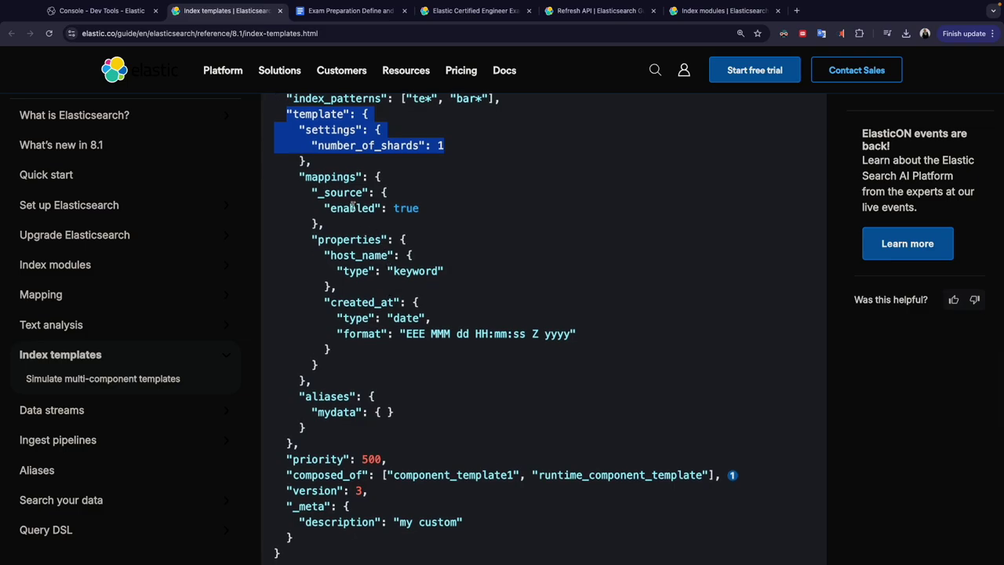
left_click(332, 190)
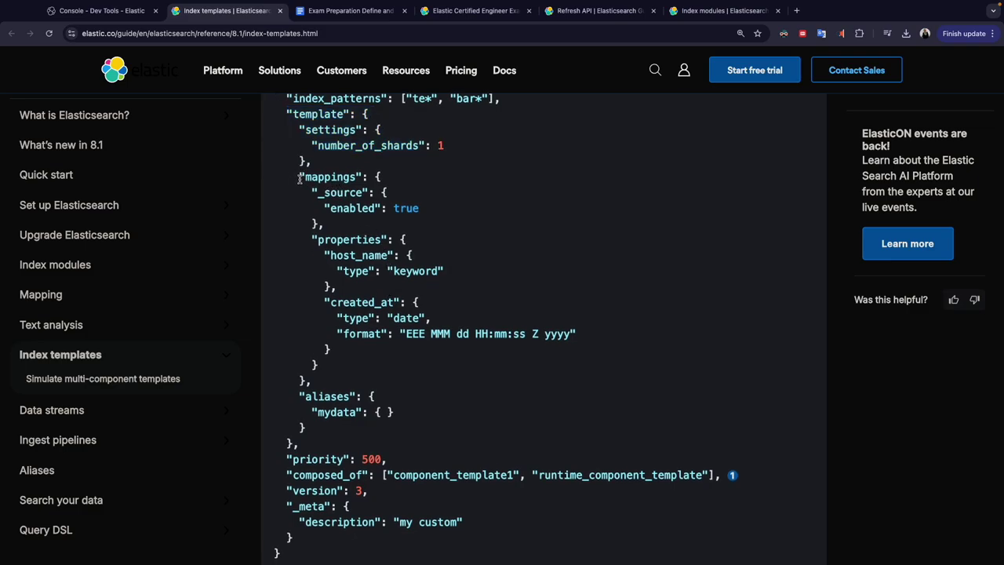
left_click_drag(294, 177, 290, 233)
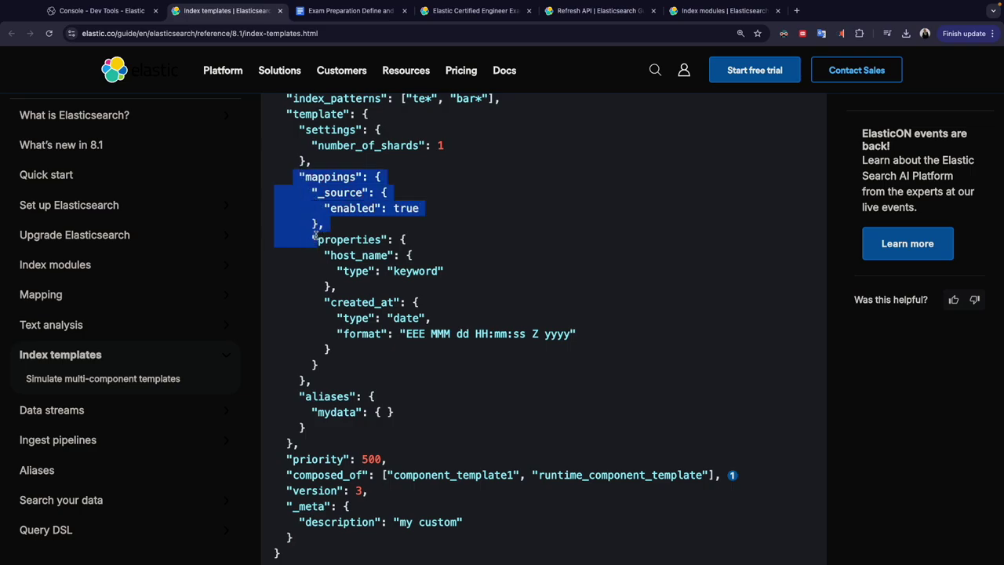
left_click(300, 226)
left_click_drag(274, 177, 307, 379)
key("super+c")
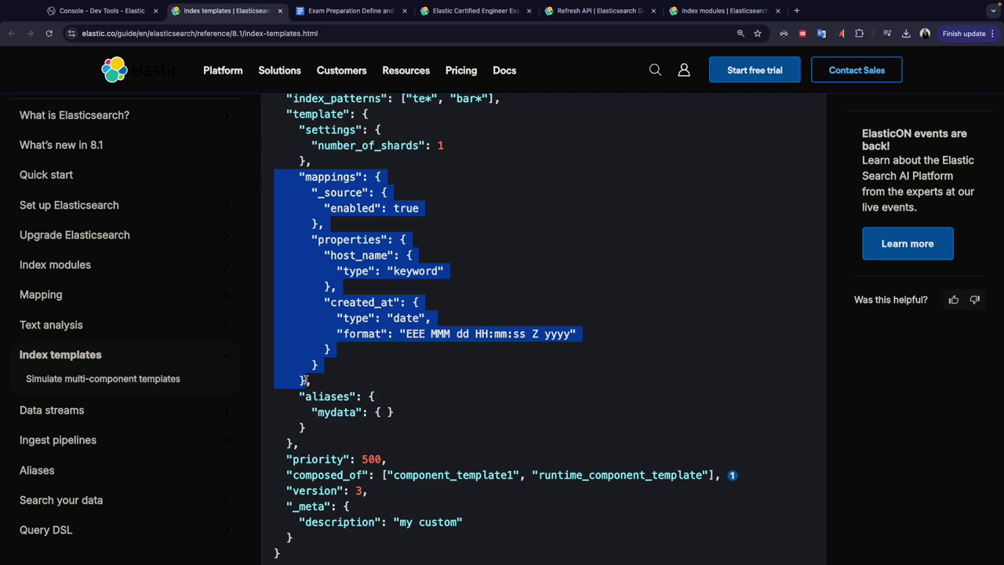
- Collapse scenario_1's settings block in the Kibana console and paste the copied mappings block after it, separated by a comma
left_click(110, 11)
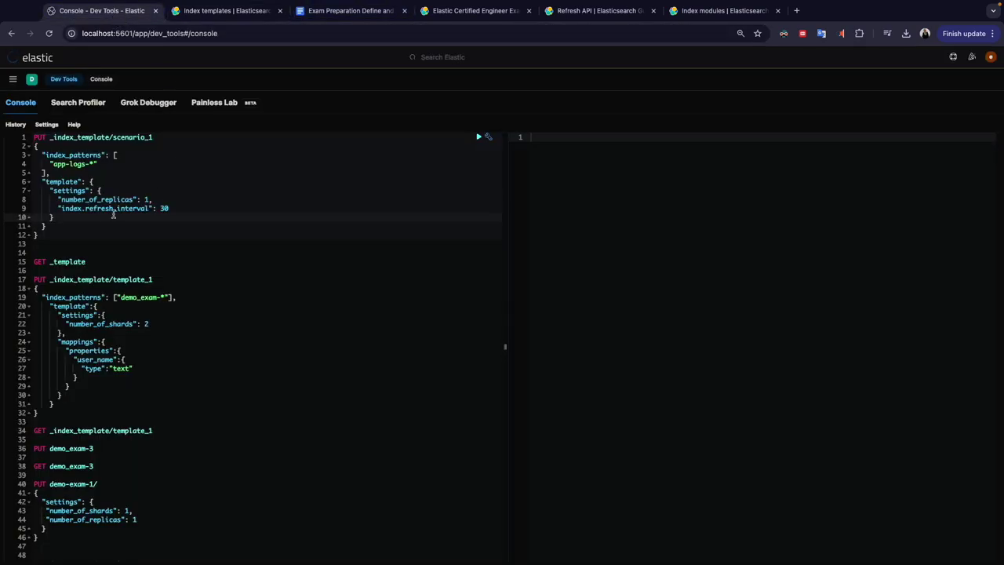
left_click(28, 191)
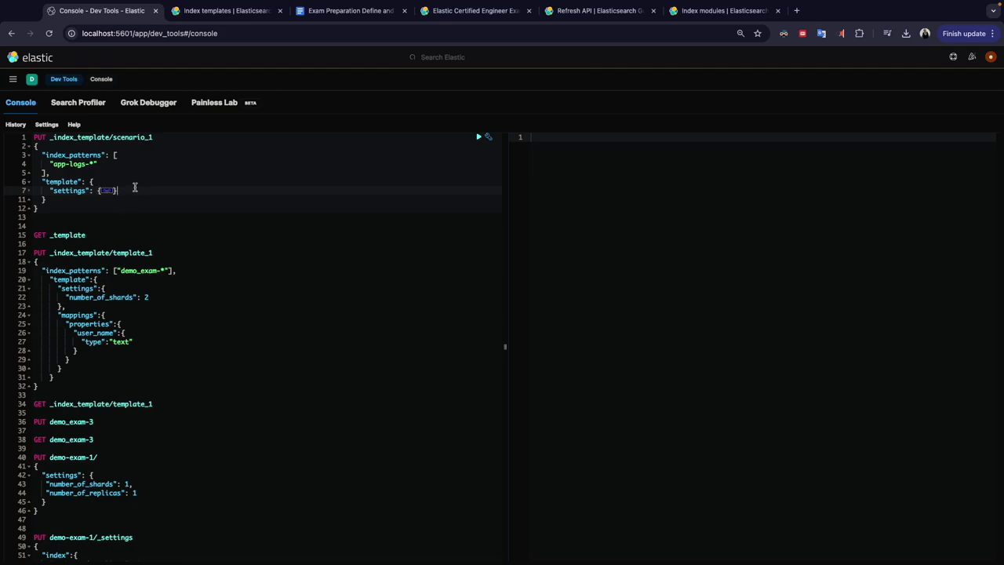
key("Return")
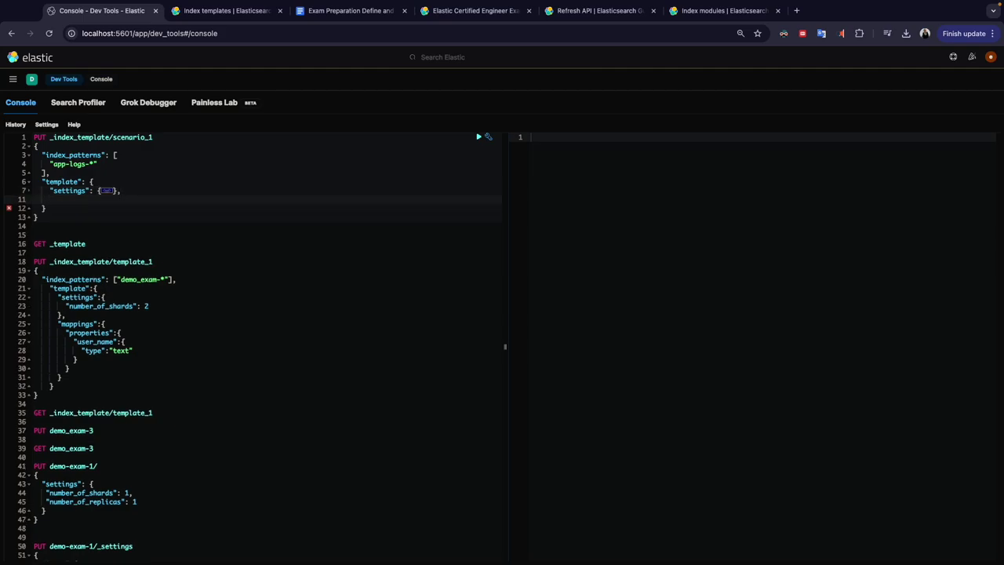
key("super+v")
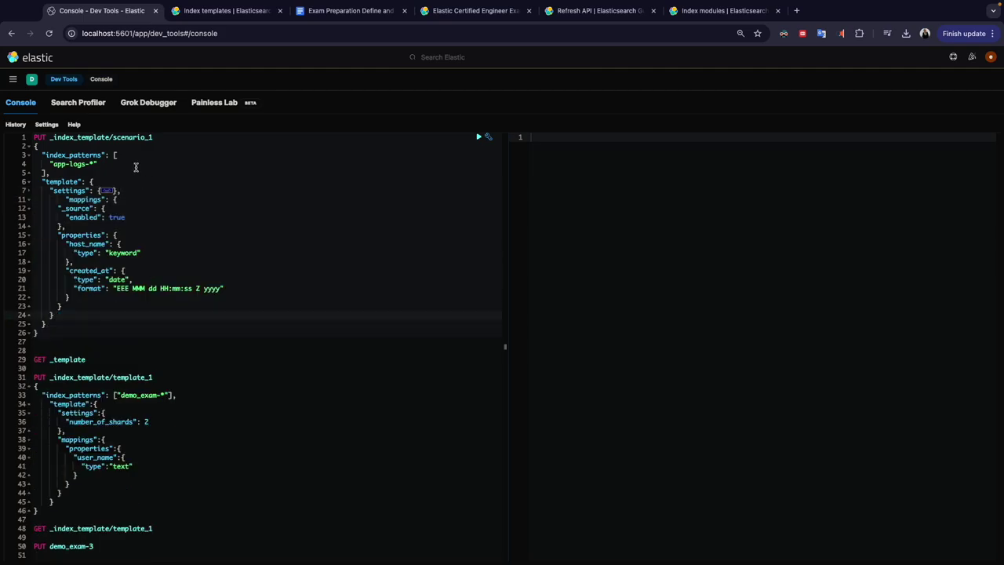
- Auto-indent the scenario_1 request and delete the _source block with its empty line from the mappings
left_click(488, 138)
left_click(489, 192)
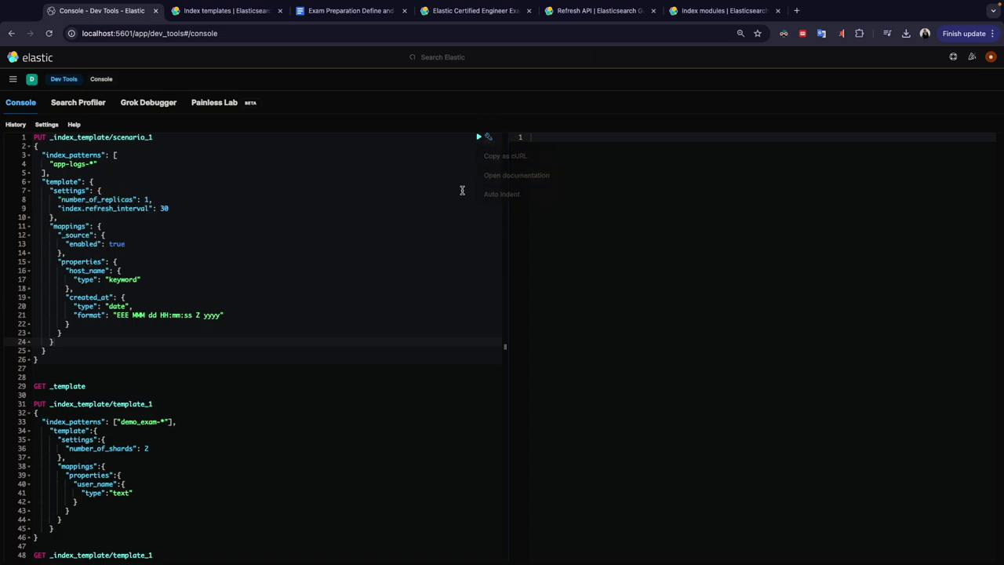
left_click_drag(67, 253, 33, 235)
key("BackSpace")
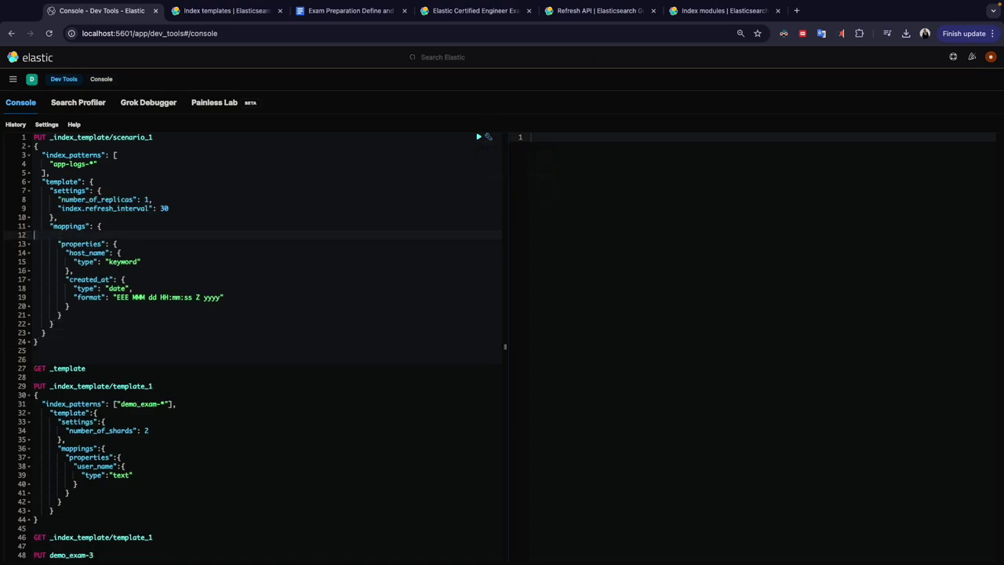
key("BackSpace")
- Rename the host_name field in scenario_1's mappings to user_id, taking the name from Scenario 1's keyword requirement in the document
mouse_move(345, 3)
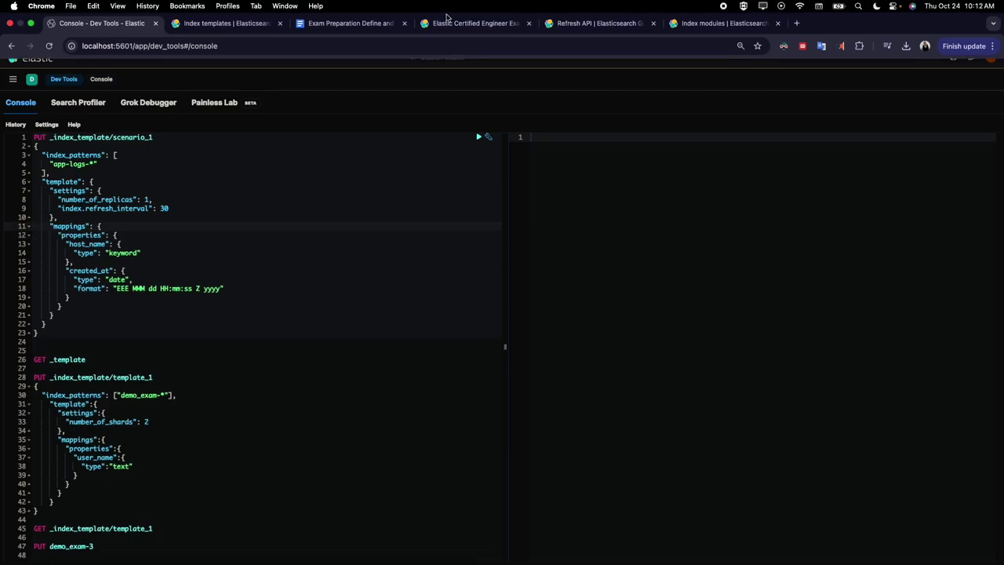
left_click(329, 23)
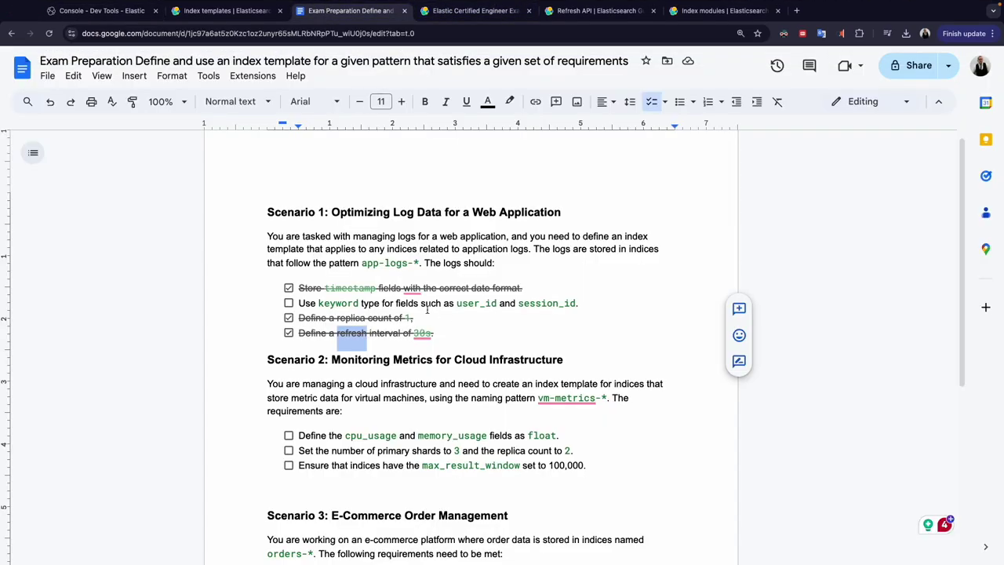
left_click_drag(456, 303, 497, 305)
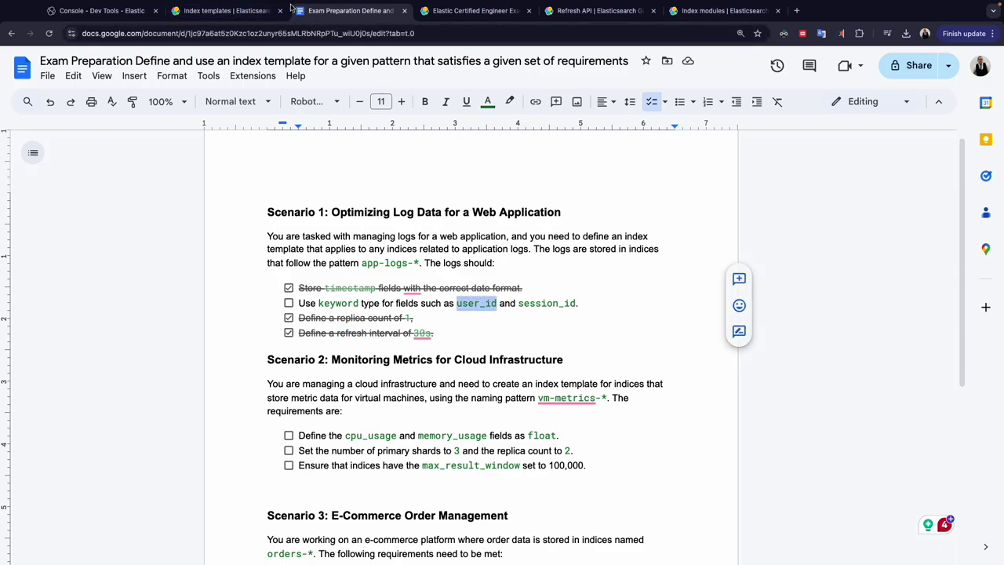
left_click(116, 12)
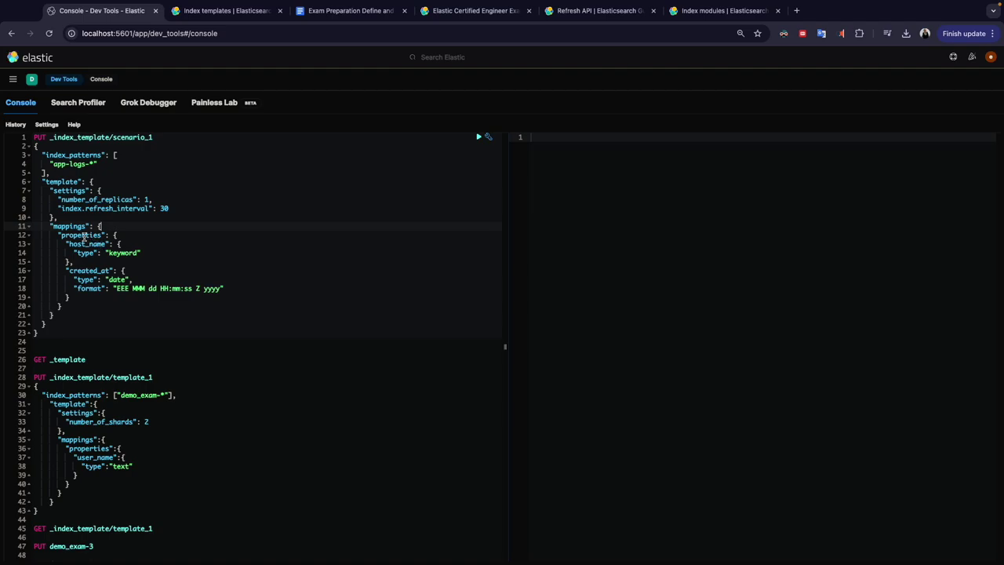
left_click(77, 244)
key("super+z")
- Copy the session_id field name from the Scenario 1 requirements and use it to replace created_at in scenario_1's mappings
left_click(82, 268)
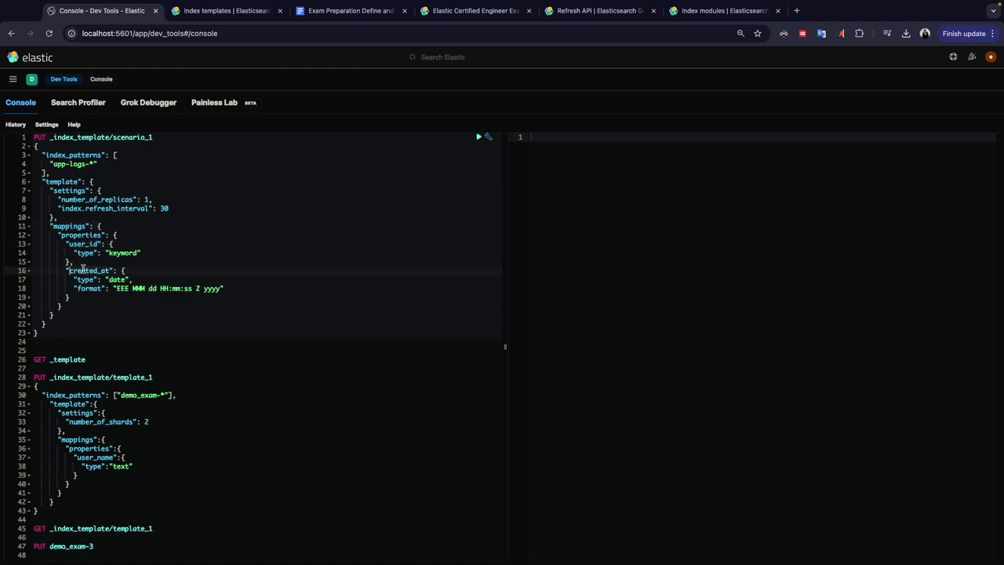
left_click(327, 14)
double_click(531, 303)
key("super+c")
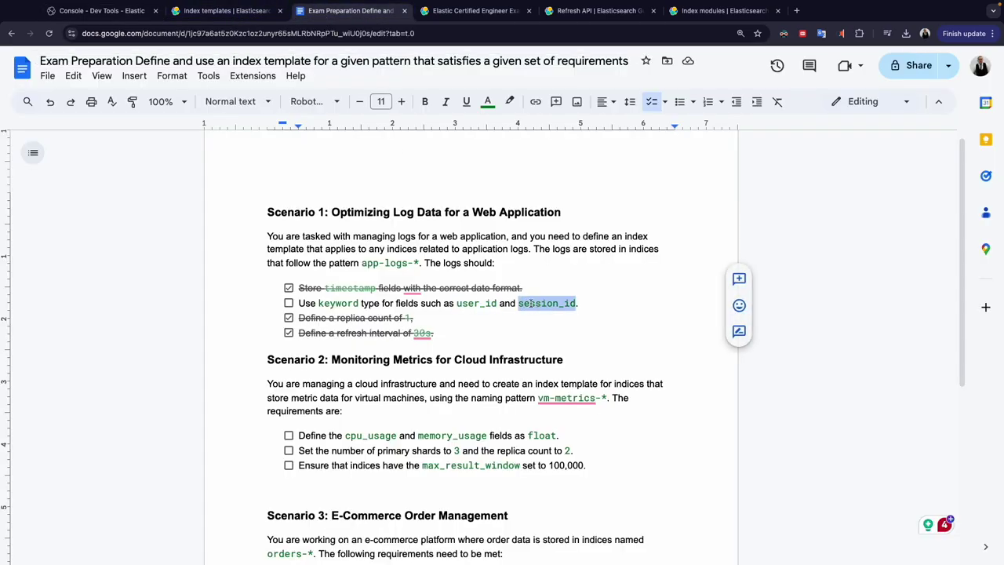
left_click(102, 10)
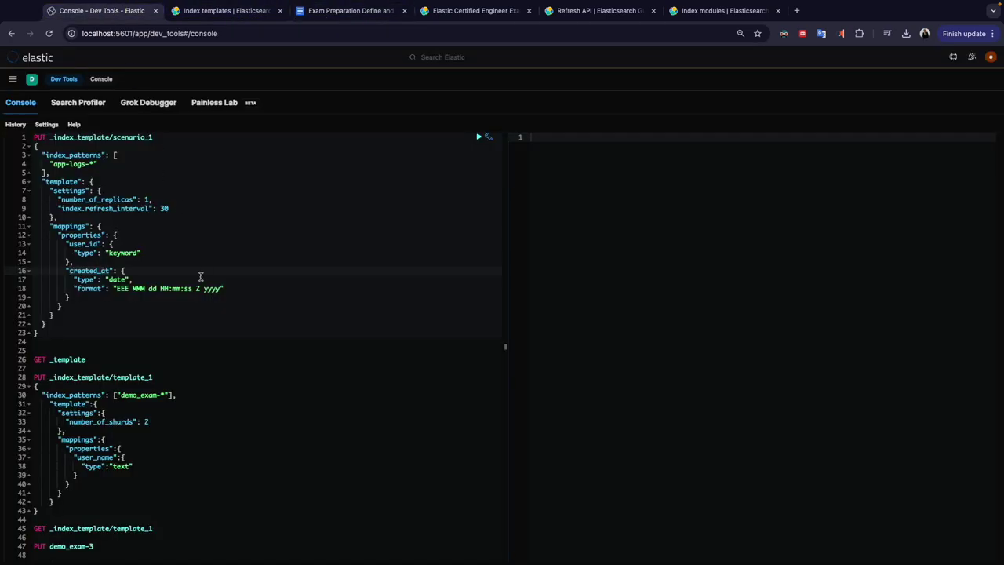
double_click(101, 270)
key("super+v")
- Replace session_id's date type and format lines with the single type "keyword"
left_click(151, 252)
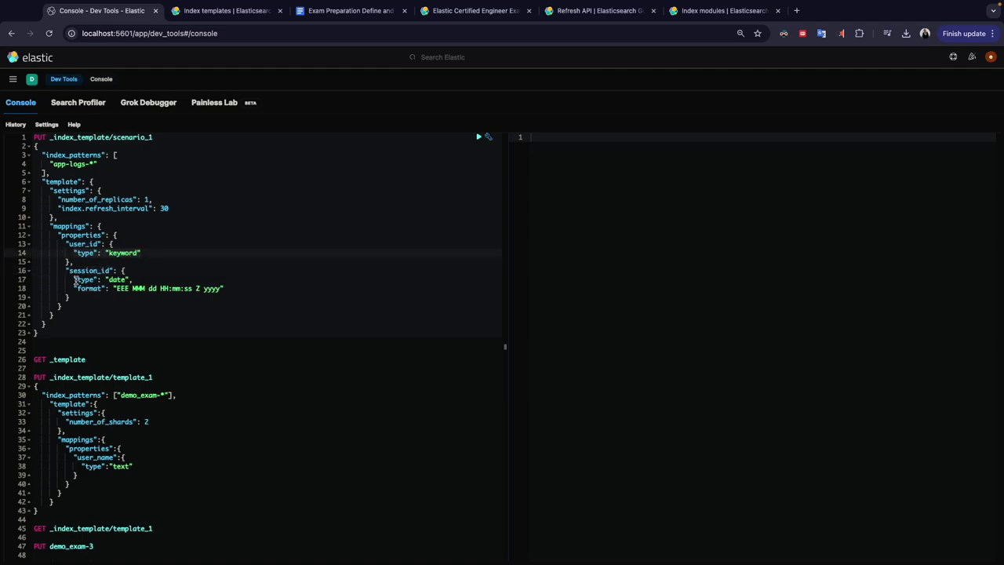
left_click(258, 287)
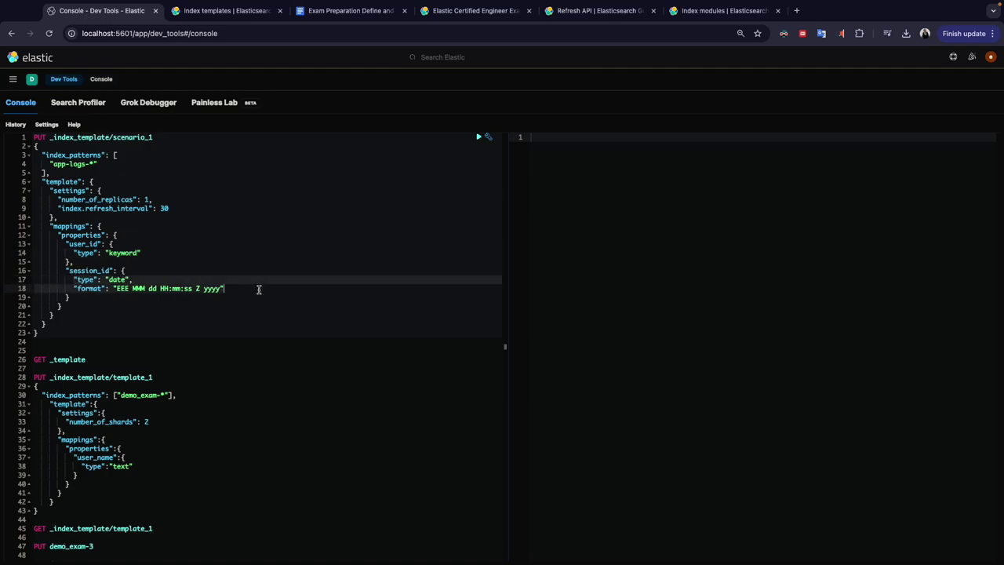
key("super+z")
key("super+z")
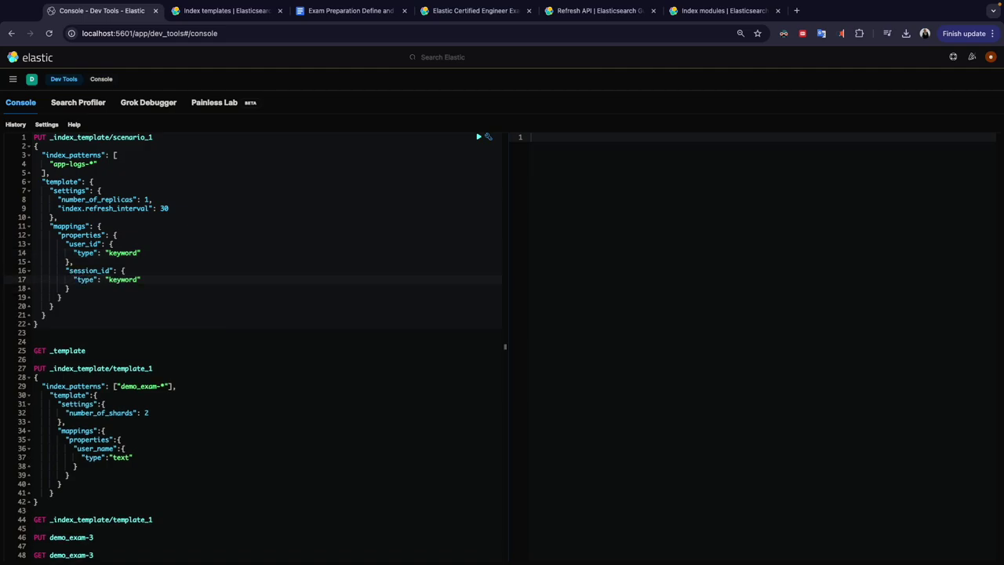
- Tick off the keyword type requirement for user_id and session_id in Scenario 1 of the exam preparation document
left_click(241, 22)
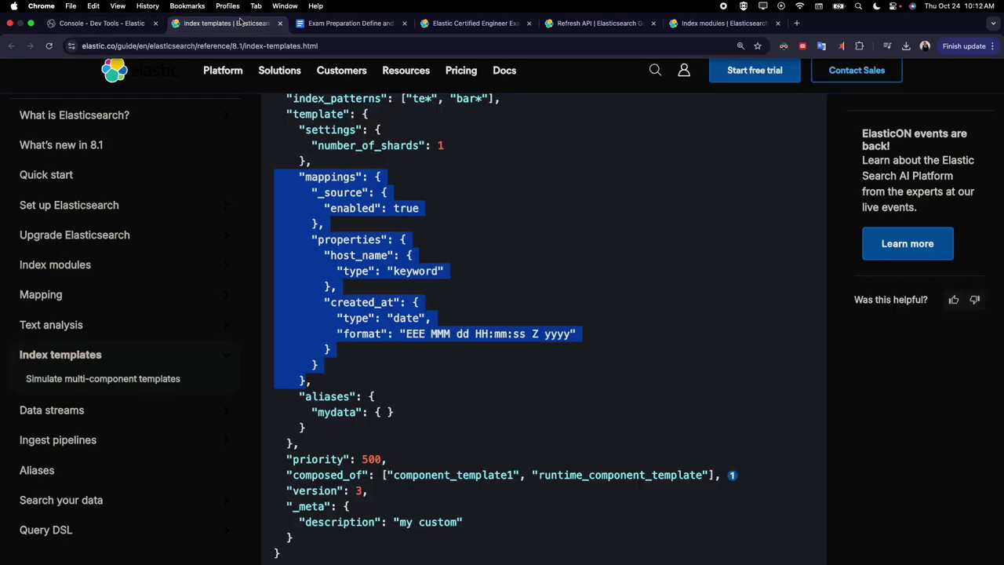
left_click(349, 23)
left_click(289, 303)
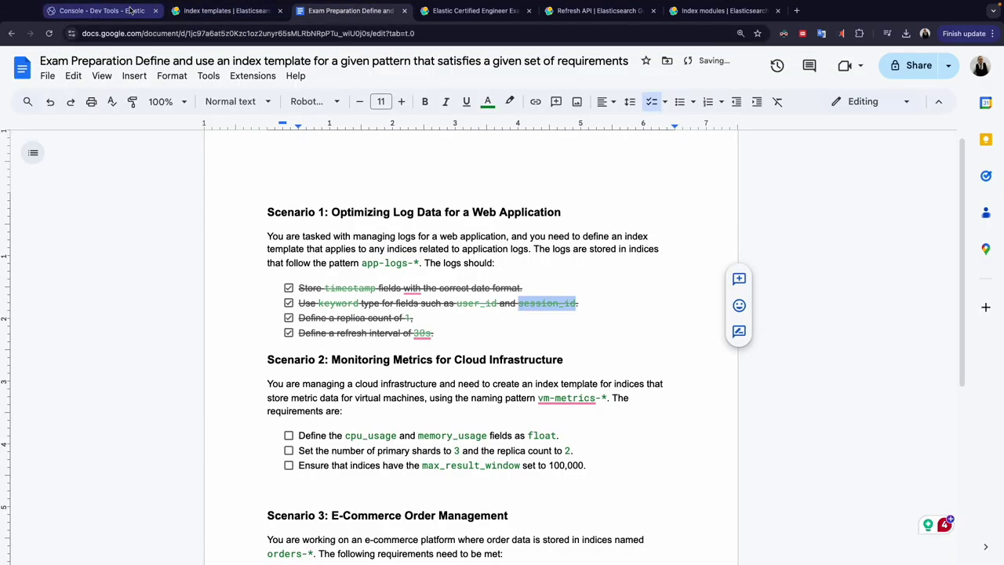
- Run the scenario_1 template request in the Kibana console, and rerun it with index.refresh_interval set to "30s"
left_click(102, 11)
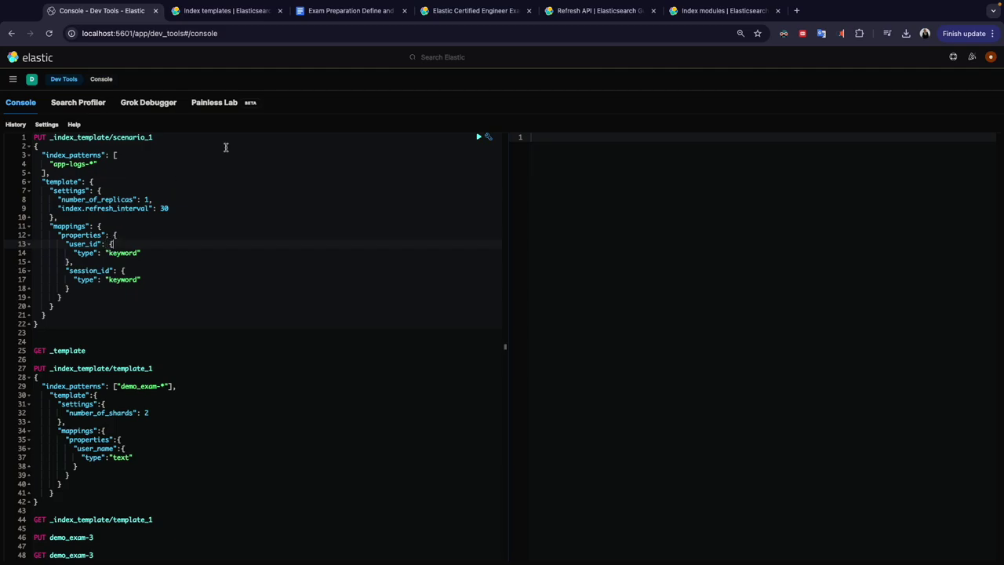
key("ctrl+Return")
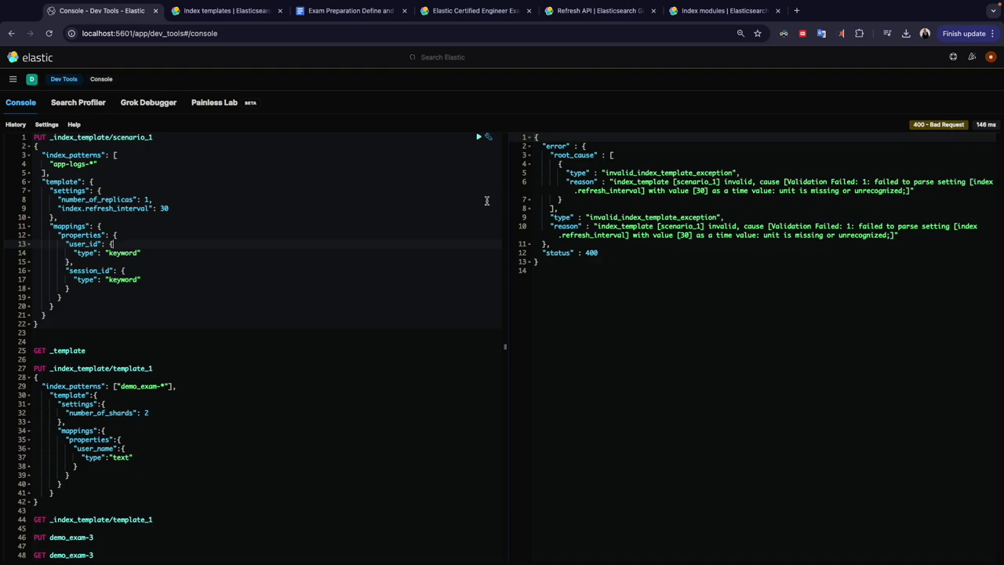
left_click(173, 209)
type("s")
left_click(160, 208)
type("\": \"30s\"")
key("ctrl+Return")
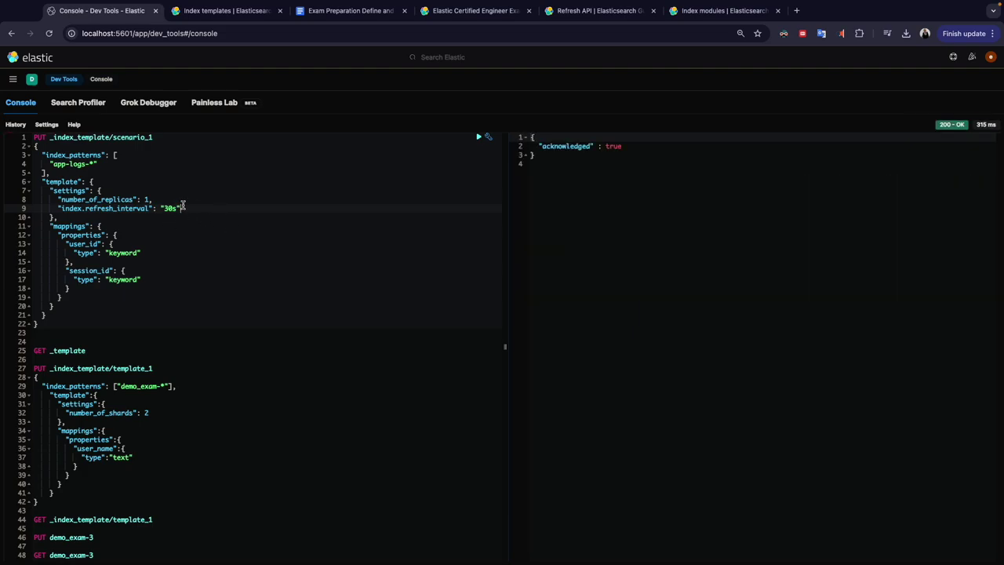
- Add and run GET _index_template/scenario_1 below the template request, and check the returned index pattern, replica count and refresh interval
left_click(71, 319)
key("Return")
key("Return")
key("Return")
type("GET")
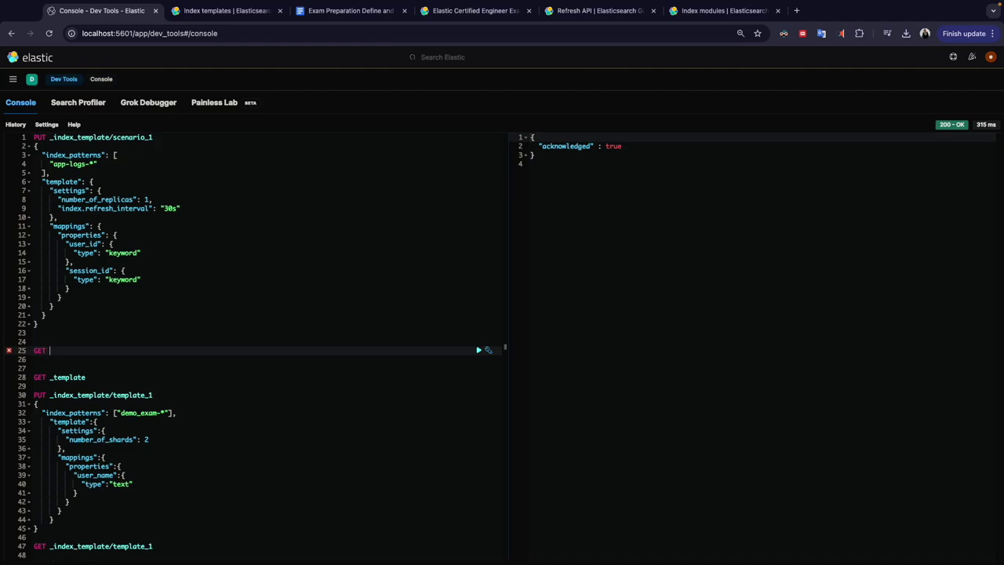
type(" _index")
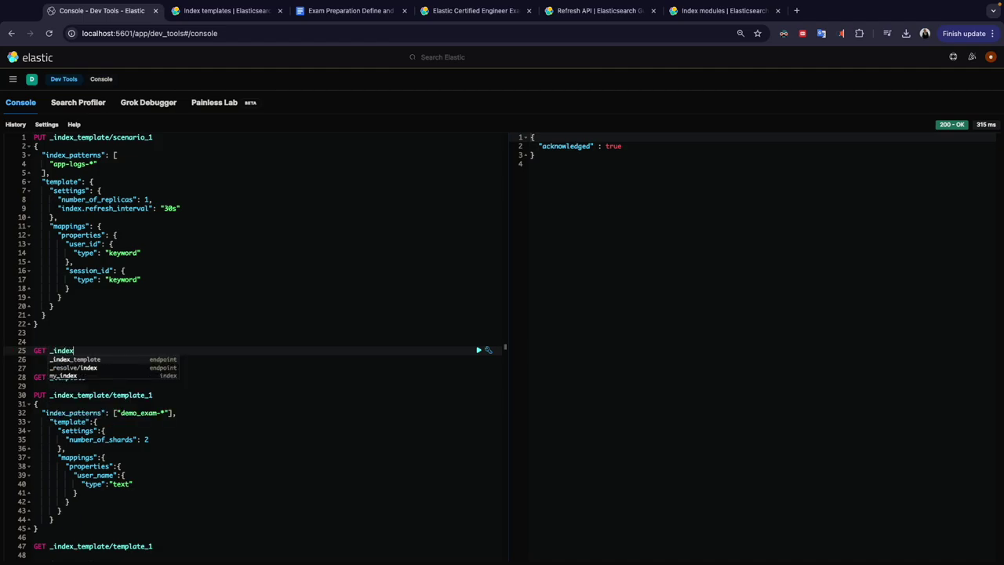
key("Return")
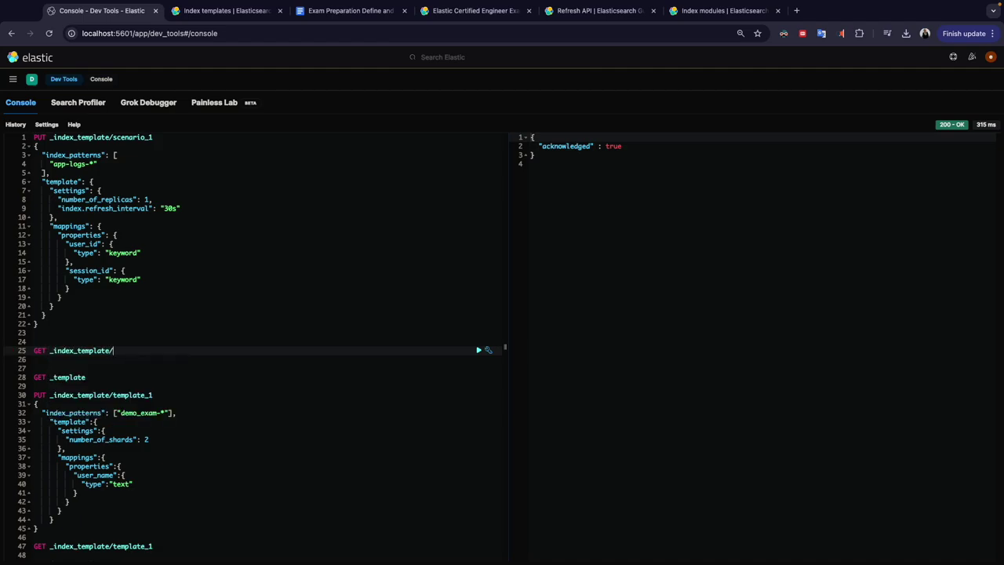
type("/")
key("Return")
key("super+Return")
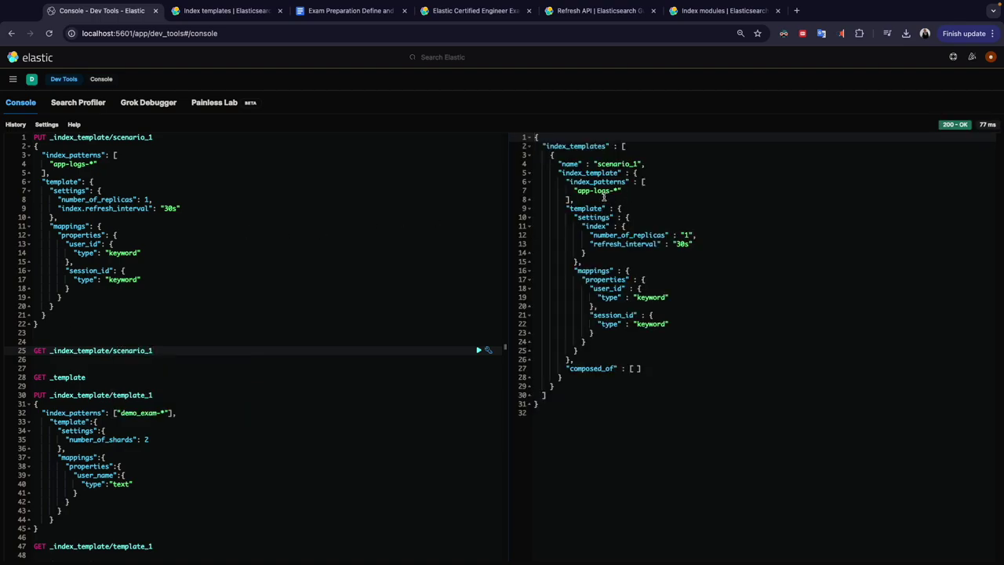
left_click(629, 191)
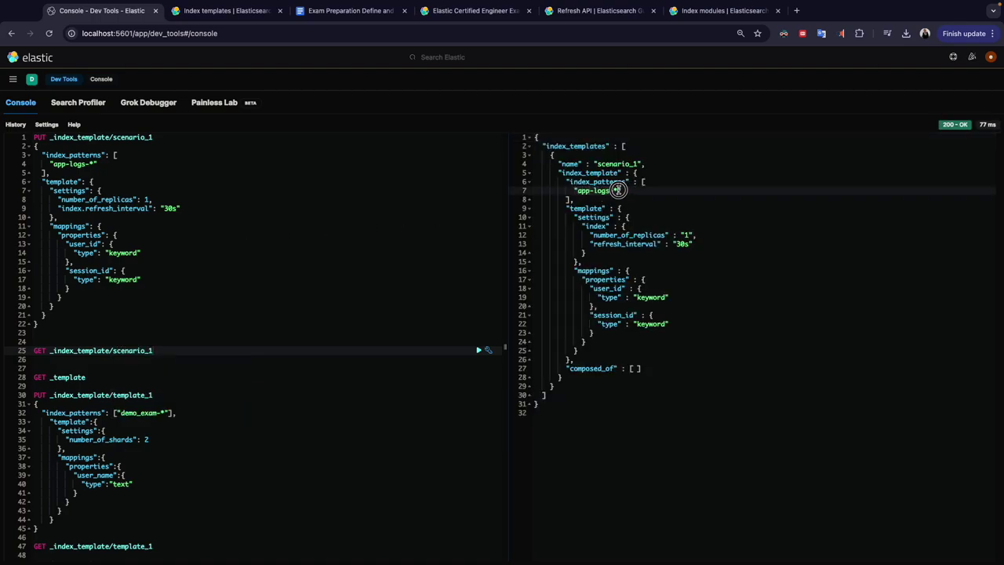
left_click(692, 234)
left_click_drag(594, 244, 692, 245)
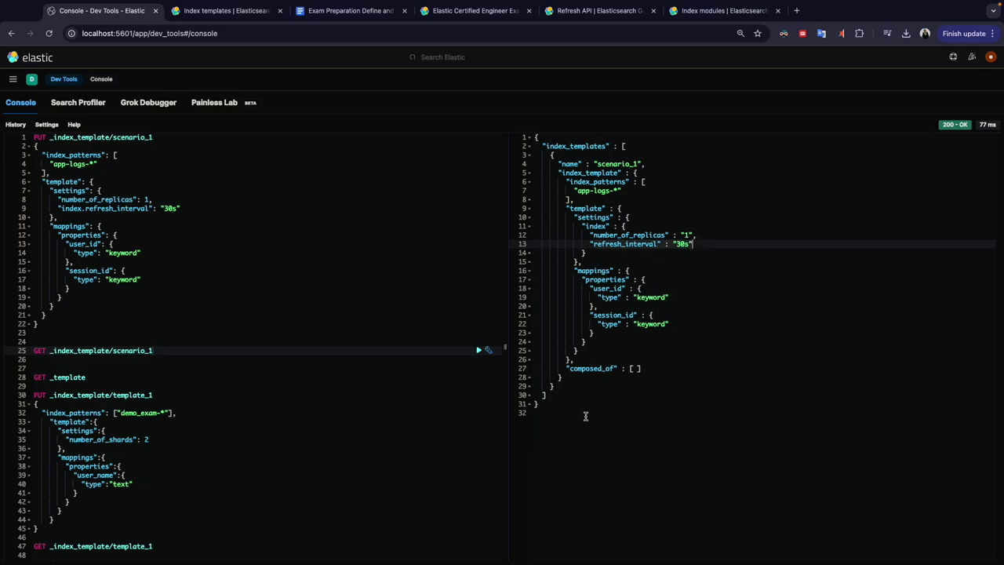
- Create a test index matching the template's pattern by adding and running PUT app-logs-1 below the scenario_1 GET request
left_click(164, 345)
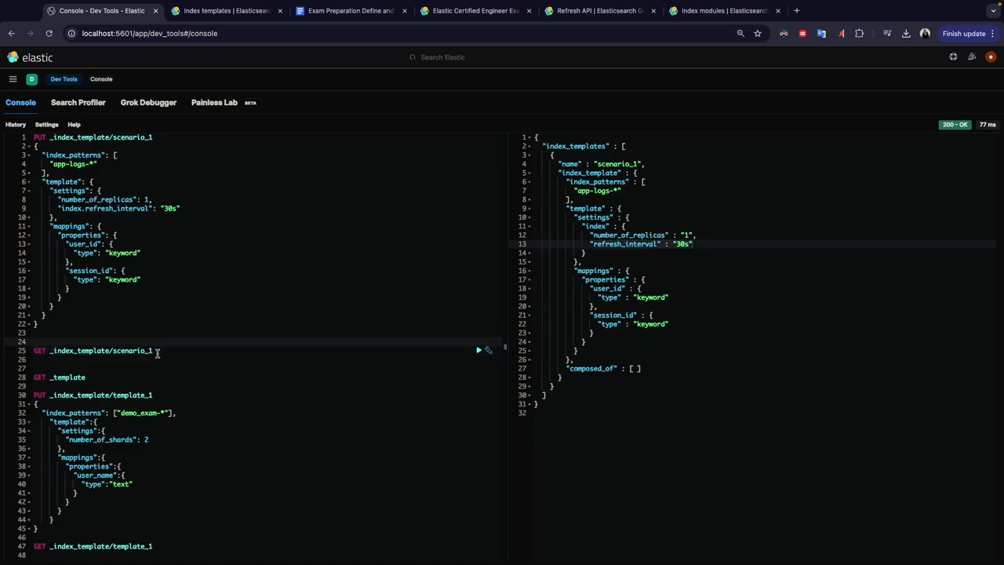
key("Return")
key("Return")
type("p")
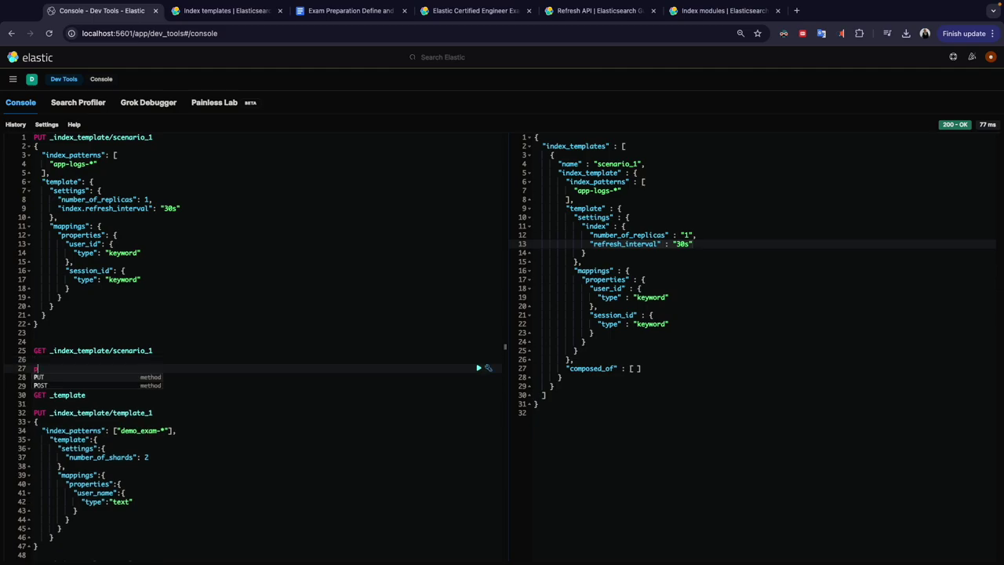
type("ut")
key("Return")
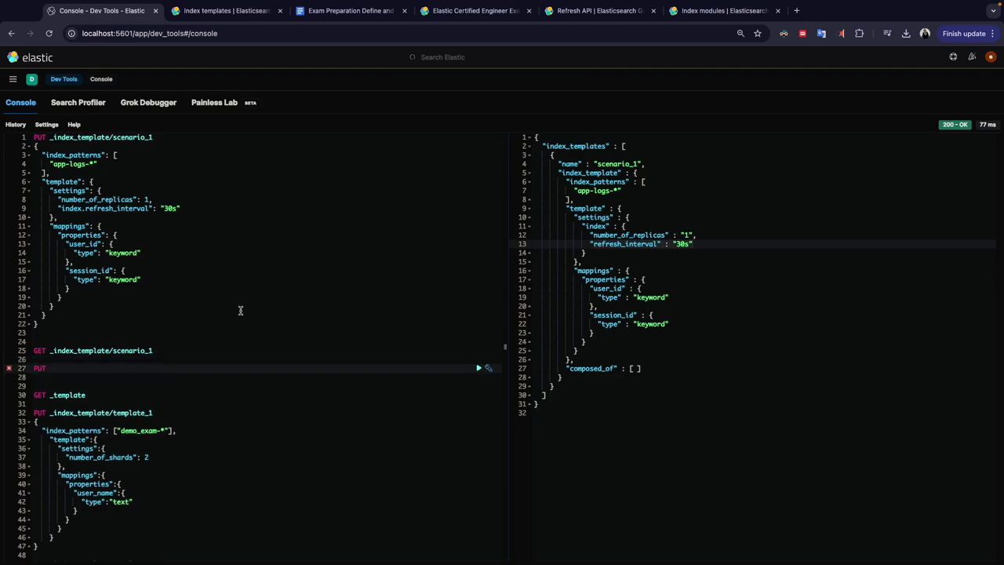
left_click(580, 192)
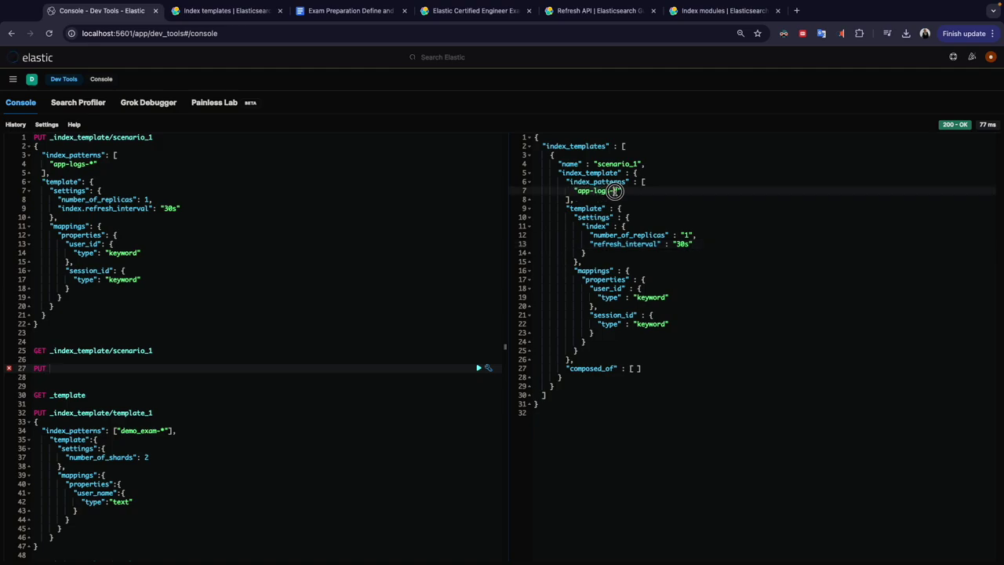
left_click(79, 370)
key("Return")
type("app-logs-")
key("ctrl+z")
left_click(69, 368)
type("app-logs-")
type("1")
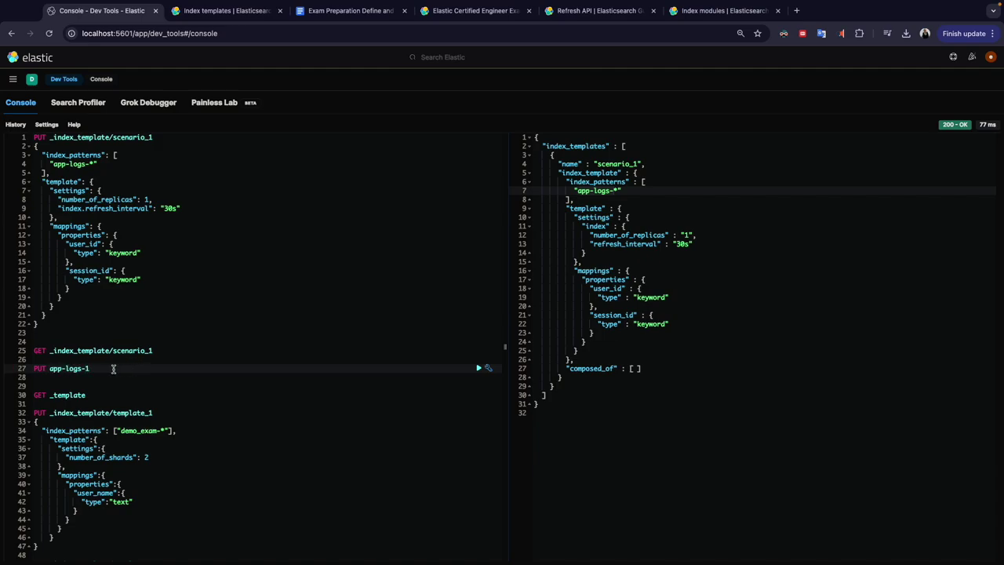
key("ctrl+Return")
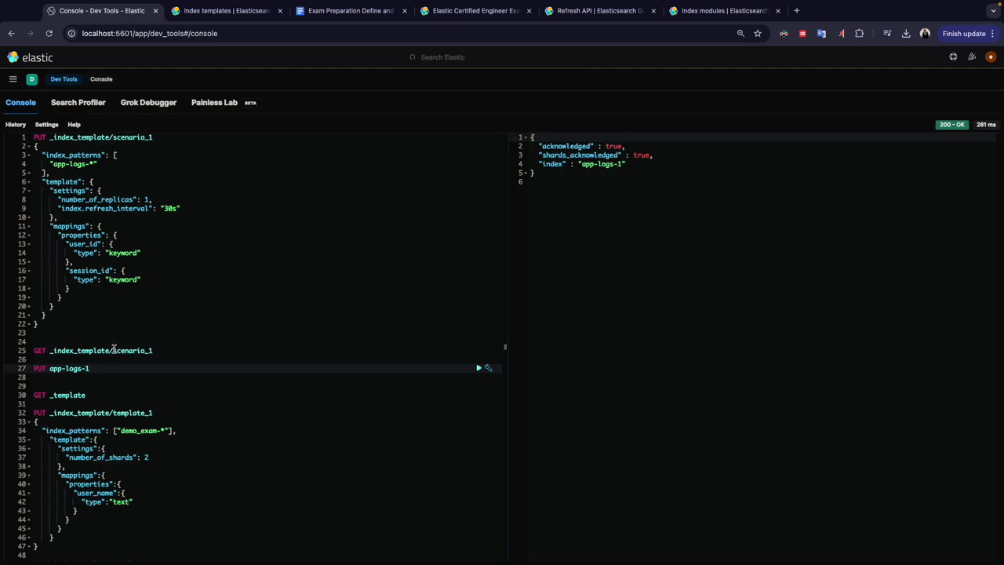
- Add and run GET app-logs-1, and check the index's mappings and settings against the scenario_1 template
key("Return")
key("Return")
type("GET app-logs-1")
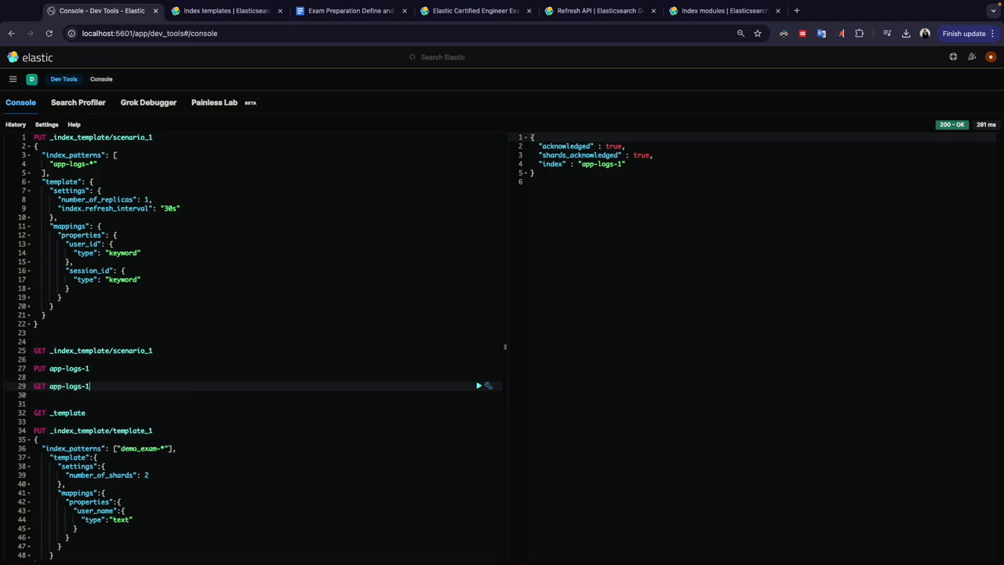
key("super+Return")
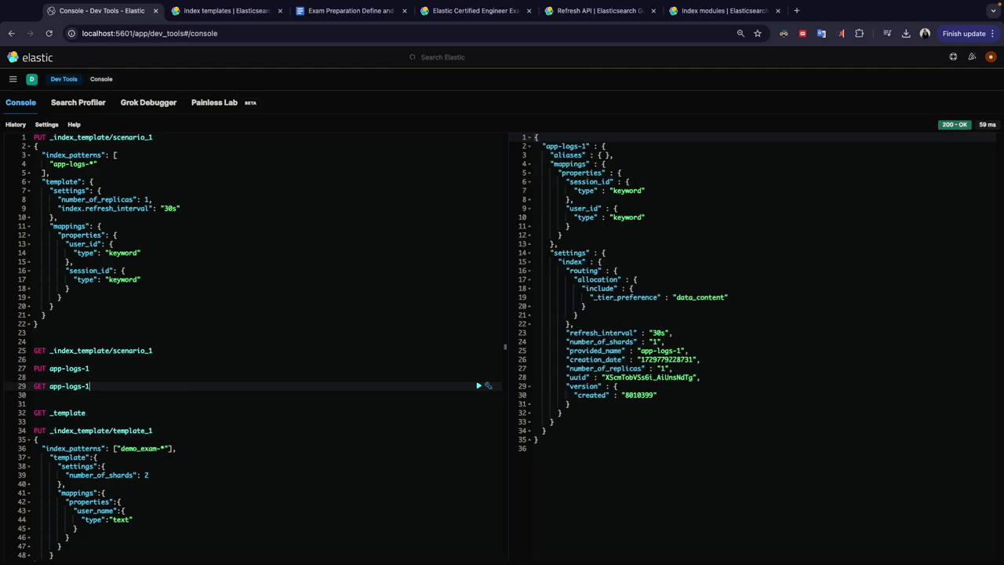
left_click(590, 209)
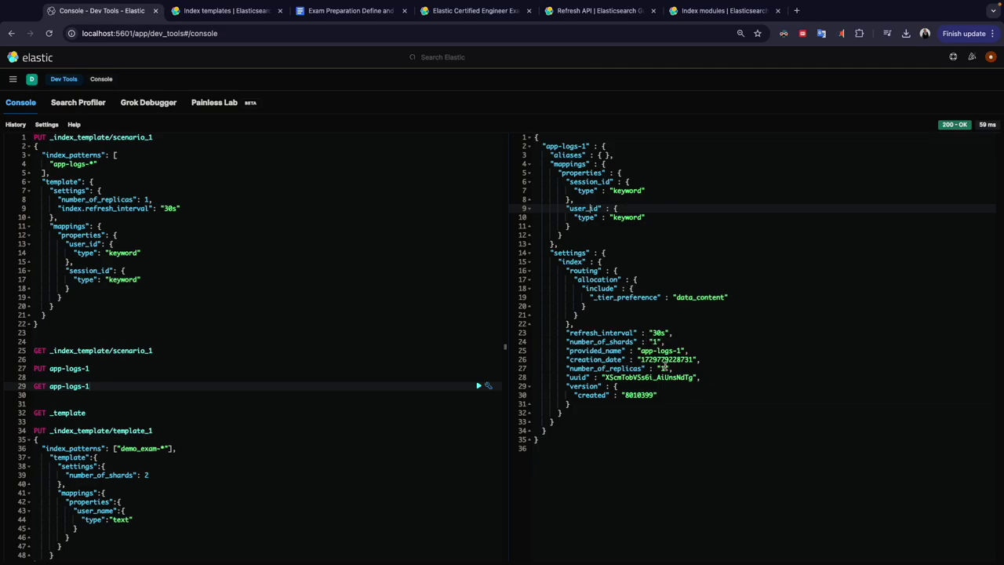
- Copy the vm-metrics-* naming pattern from Scenario 2 in the exam preparation document
left_click(351, 10)
scroll(472, 333, "down", 2)
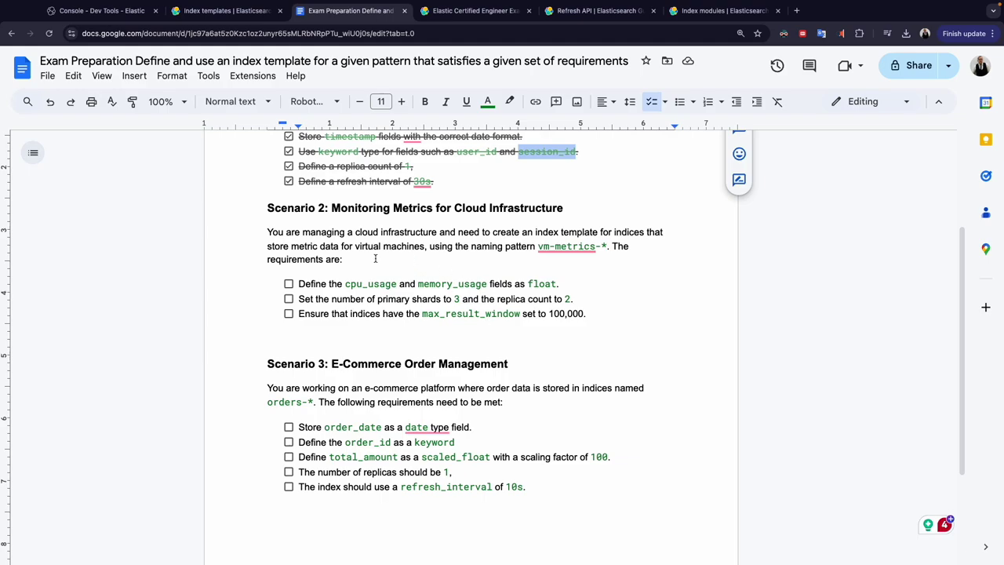
left_click(537, 246)
left_click_drag(538, 246, 606, 247)
key("super+c")
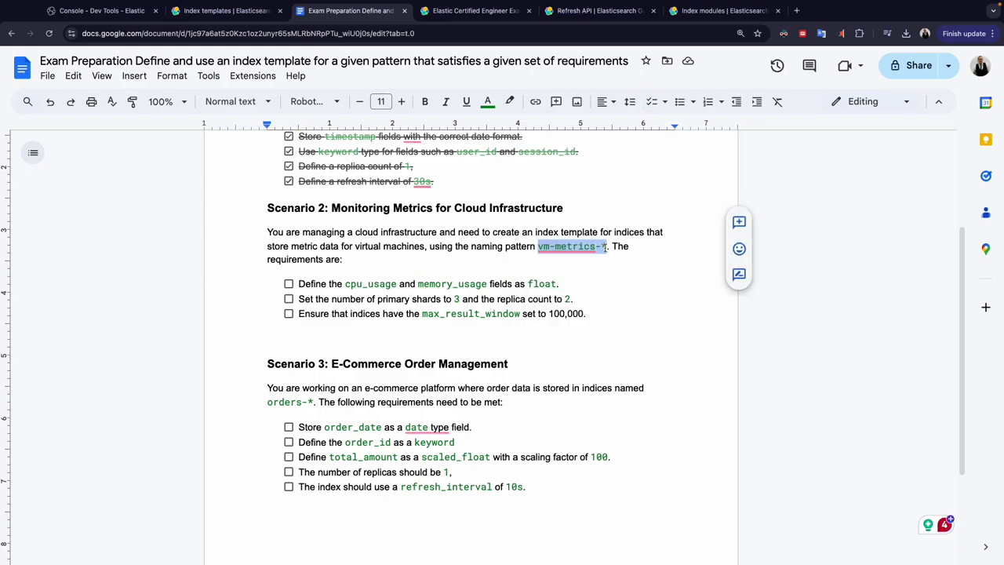
mouse_move(551, 247)
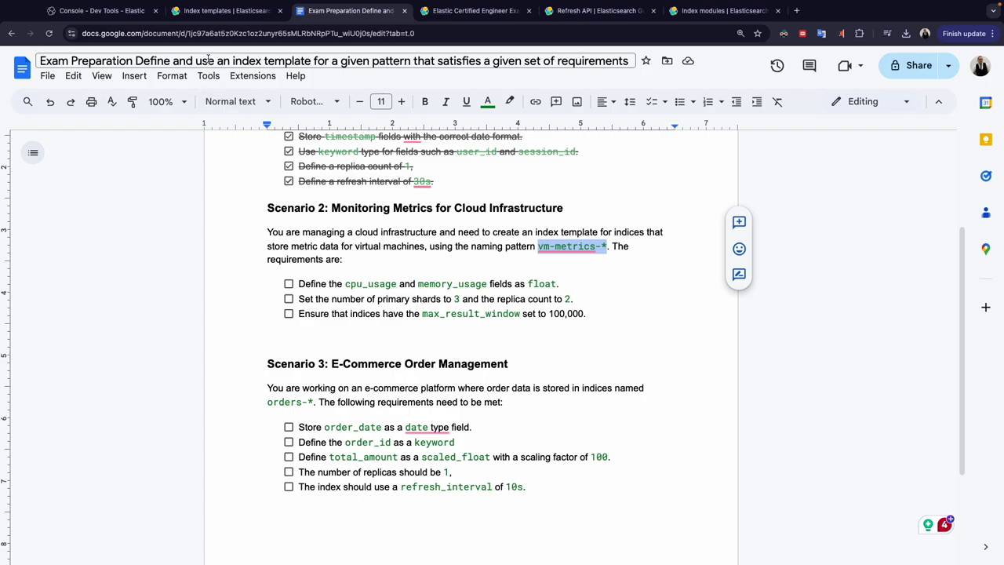
- Switch to the Kibana console and add a GET line followed by blank lines above the scenario_1 template request
left_click(129, 12)
left_click(34, 137)
type("GET")
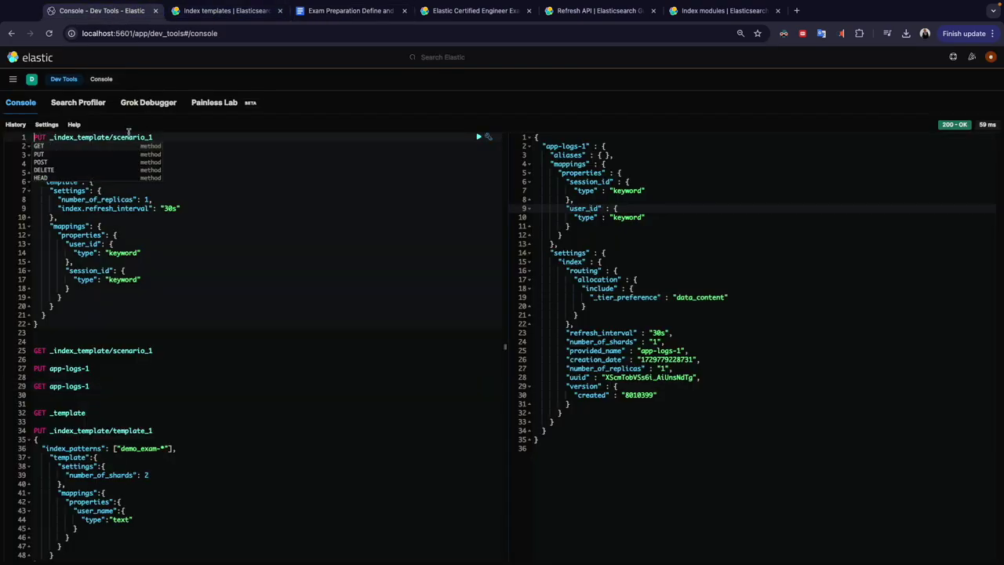
key("Return")
key("Return")
key("Return")
key("Return")
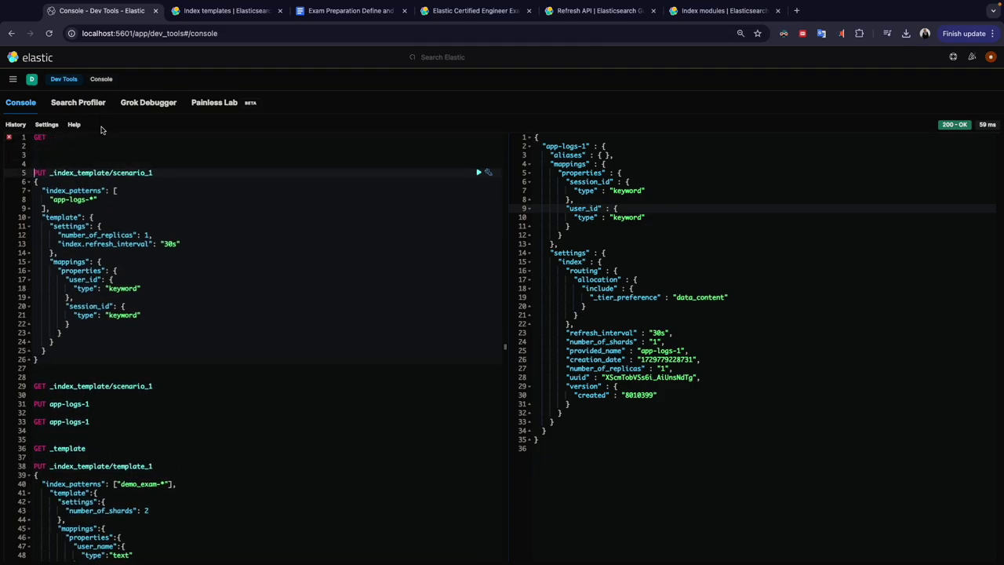
- Replace the GET line with PUT _index_template/scenario_2 and start an empty JSON body beneath it
left_click(55, 136)
key("BackSpace")
key("BackSpace")
key("BackSpace")
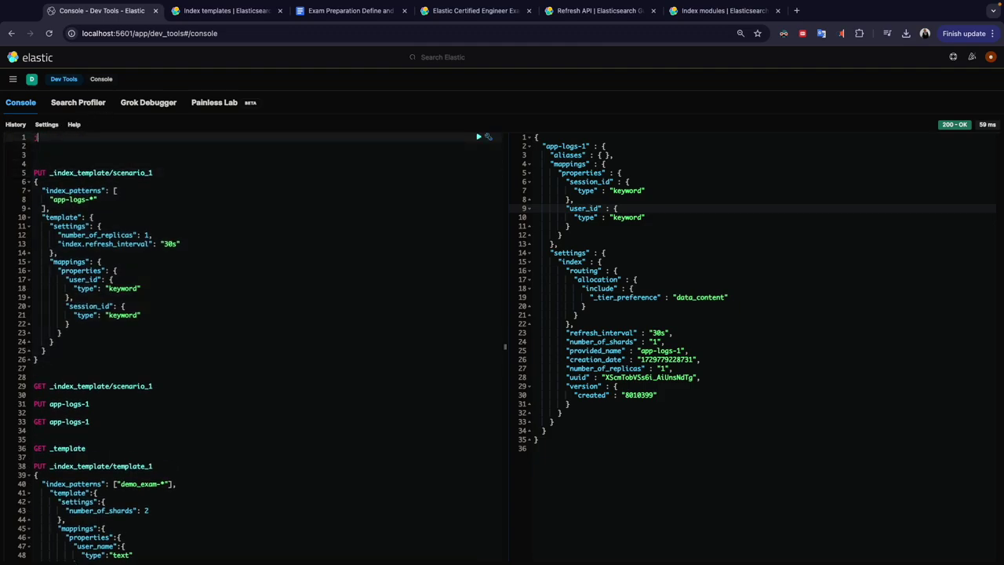
type("PUT _ind")
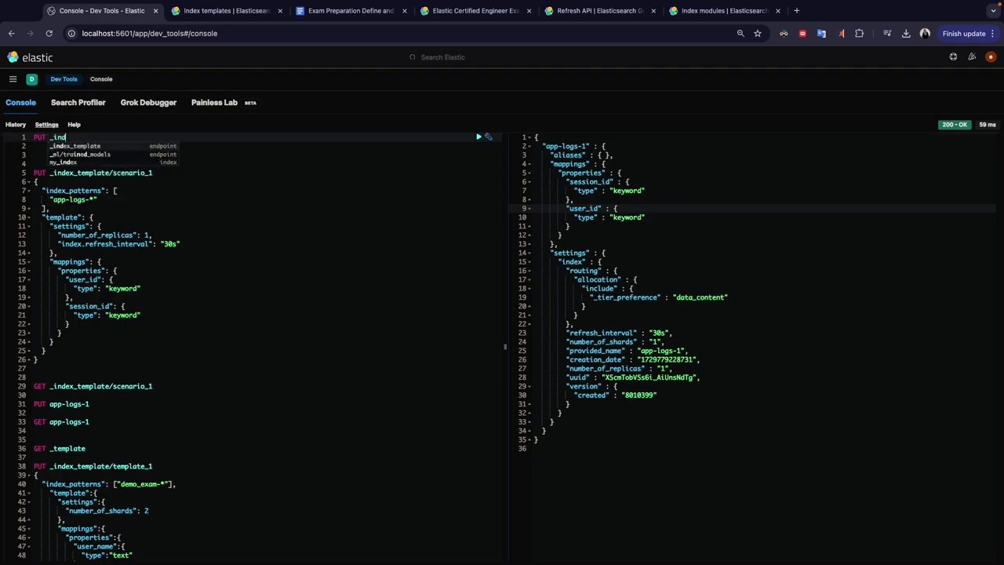
type("ex_template/scen")
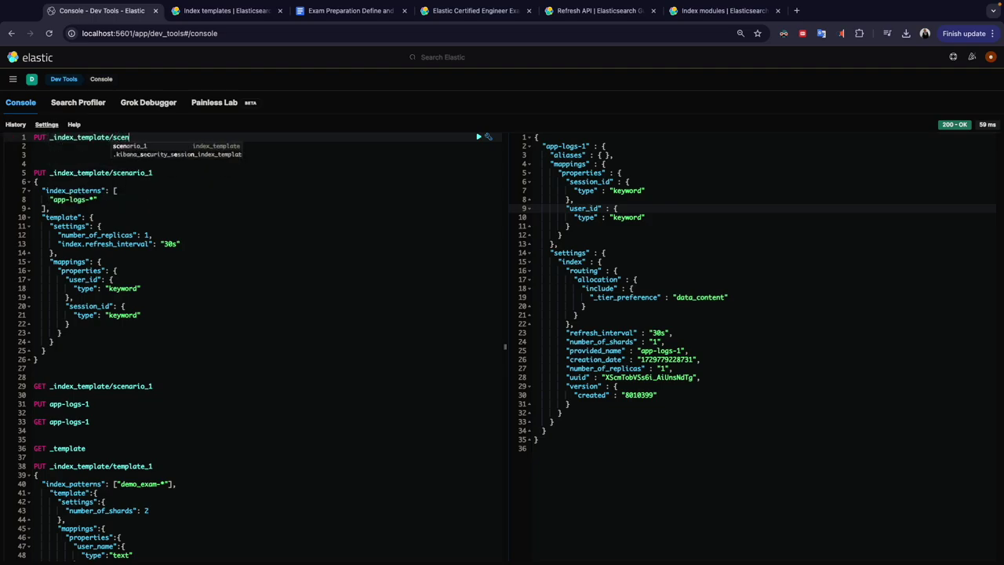
type("ario")
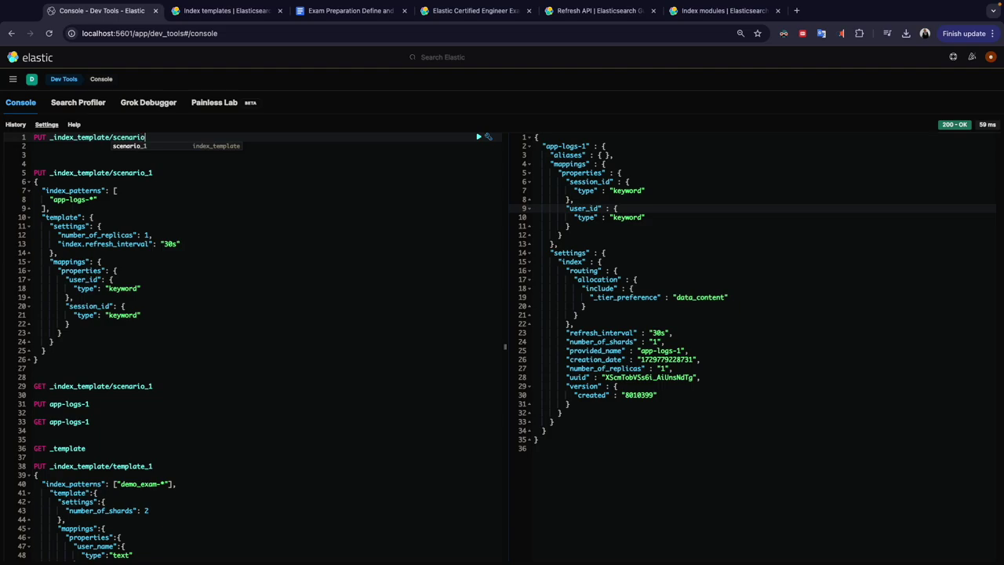
type("_2")
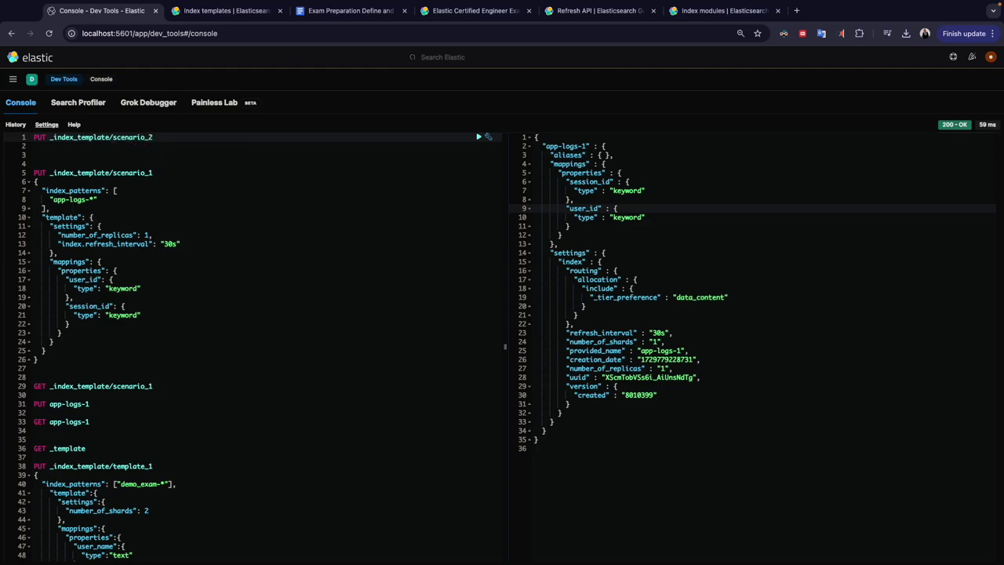
key("Return")
type("{")
key("Return")
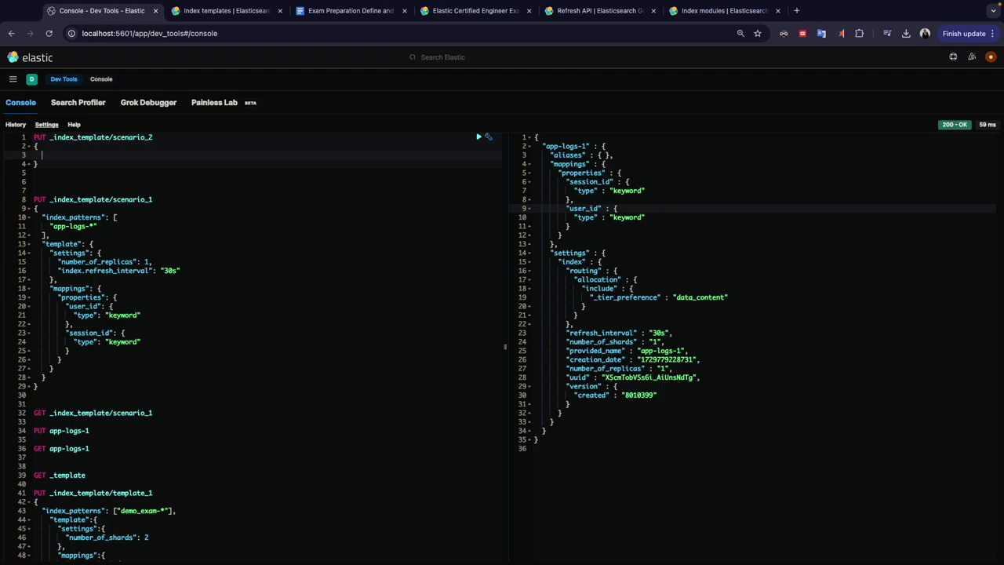
- Copy the index_patterns block from scenario_1 into the scenario_2 body and clear the app-logs-* pattern inside it
left_click(52, 232)
left_click(29, 217)
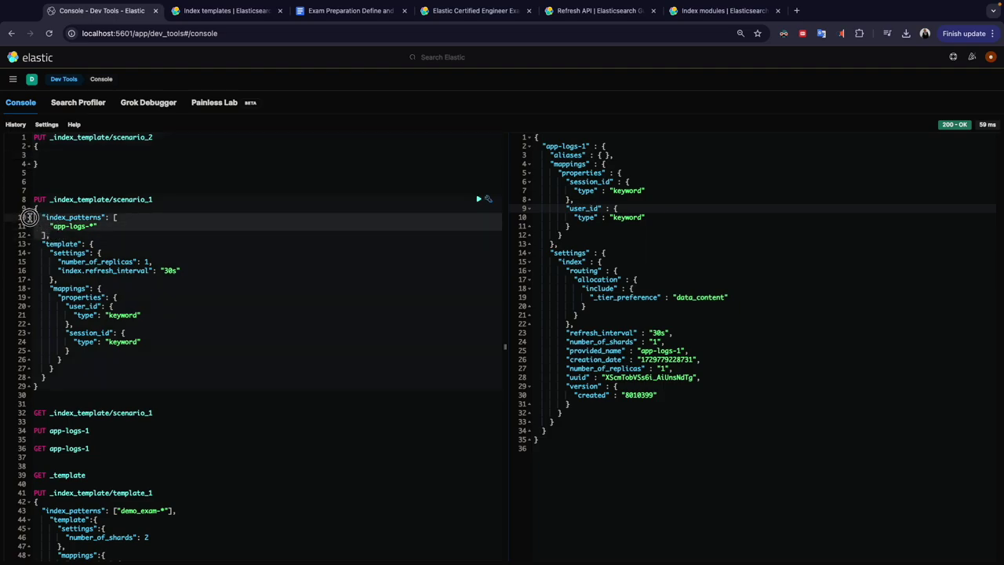
left_click(71, 154)
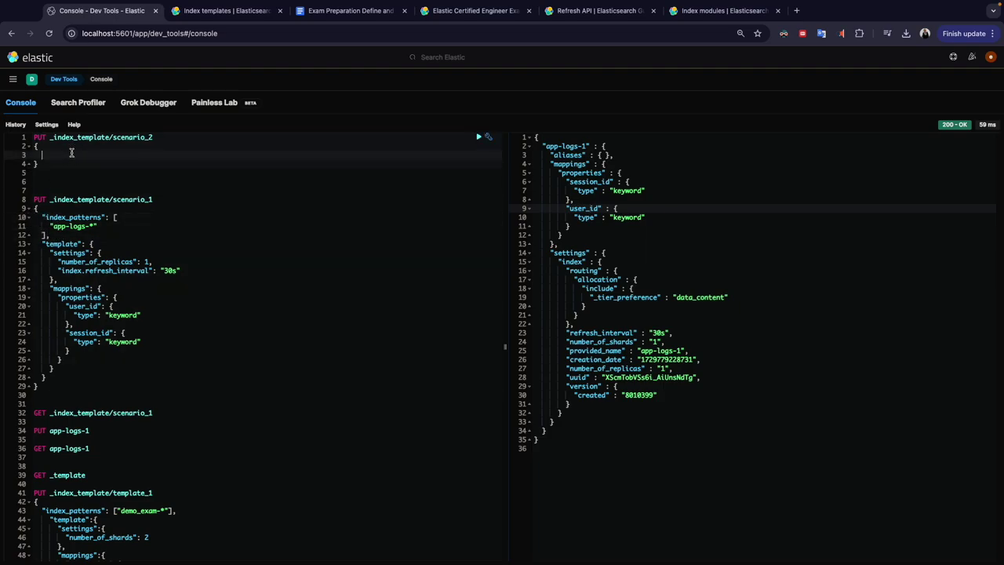
type("\"index_patterns\": [     \"app-logs-*\"   ],")
left_click_drag(52, 163, 97, 164)
key("BackSpace")
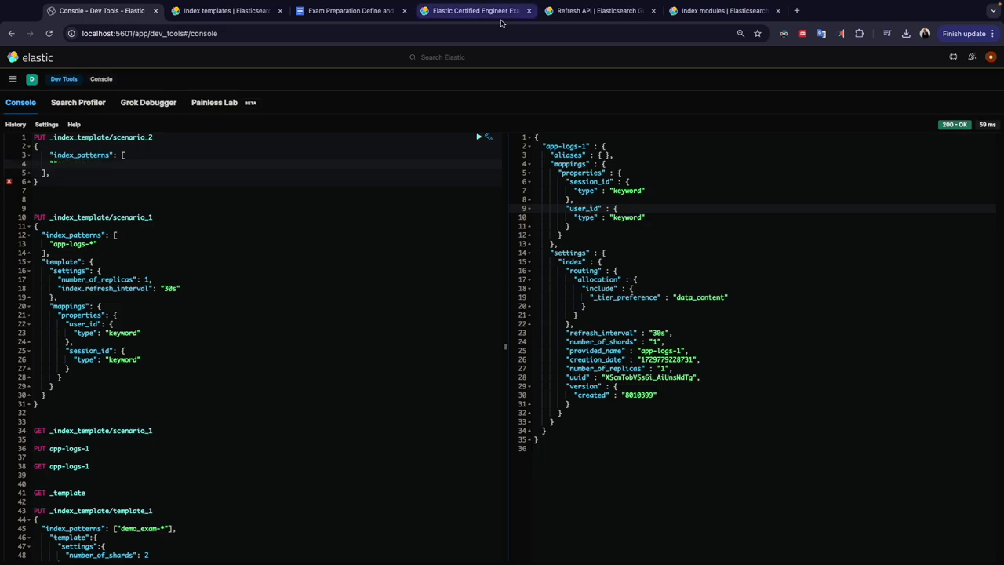
- Fill in vm-metrics-* as the scenario_2 index pattern and add an empty line after the index_patterns block
left_click(350, 11)
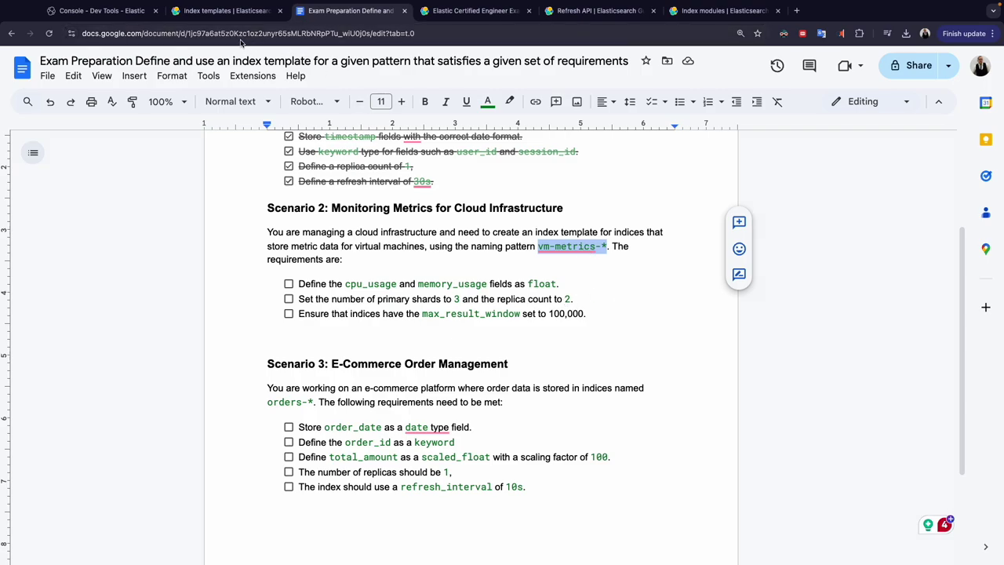
left_click(100, 10)
key("super+v")
left_click(62, 178)
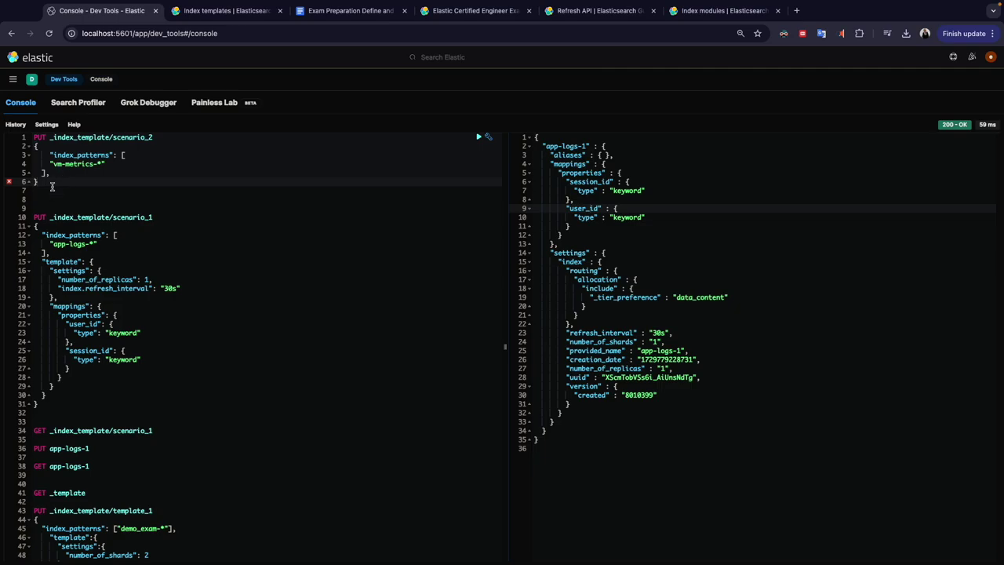
key("Return")
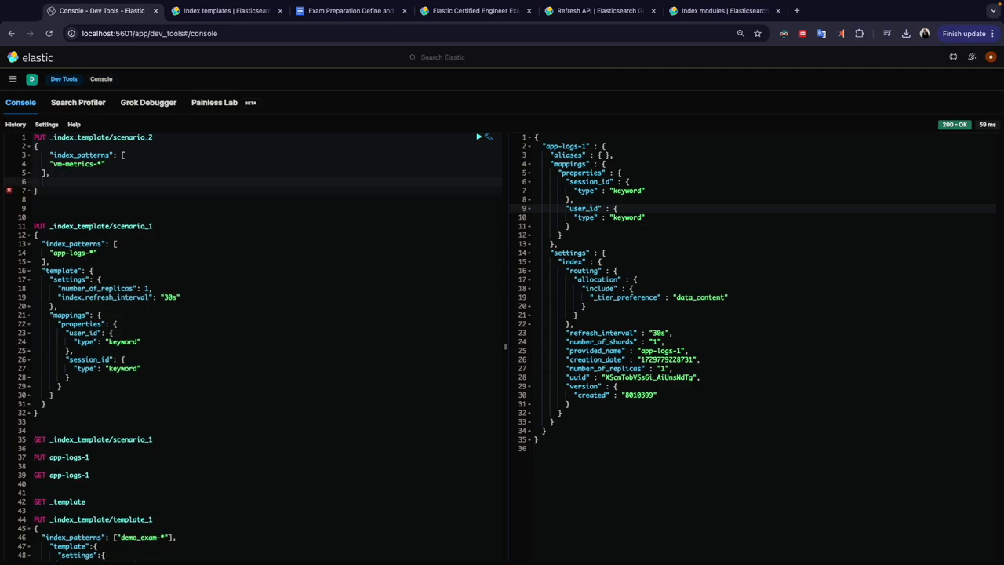
- Check Scenario 2's requirements in the exam document, then copy scenario_1's template block with its settings into scenario_2 and close its braces
left_click(343, 12)
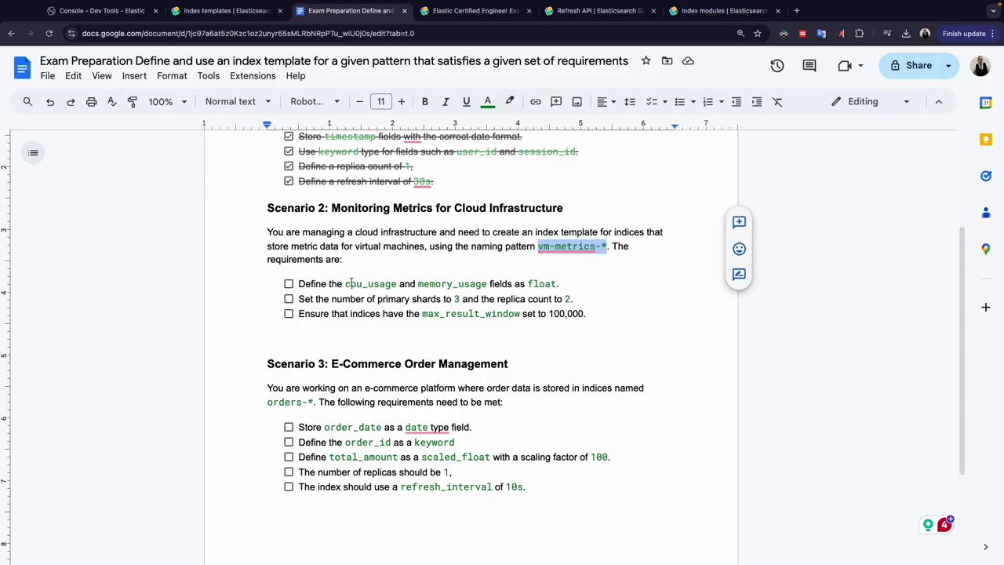
left_click(289, 299)
left_click(288, 299)
left_click(106, 11)
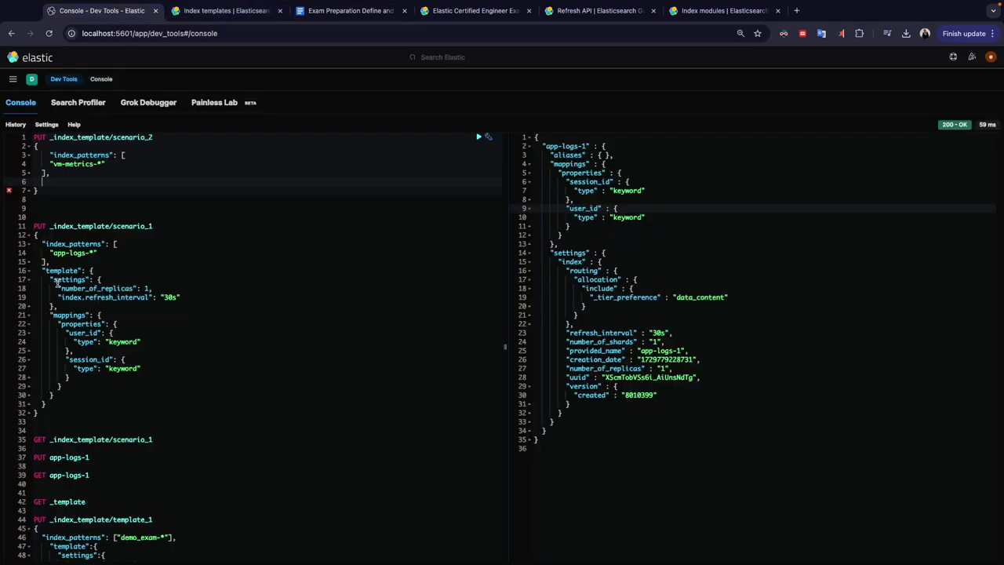
left_click_drag(43, 271, 52, 307)
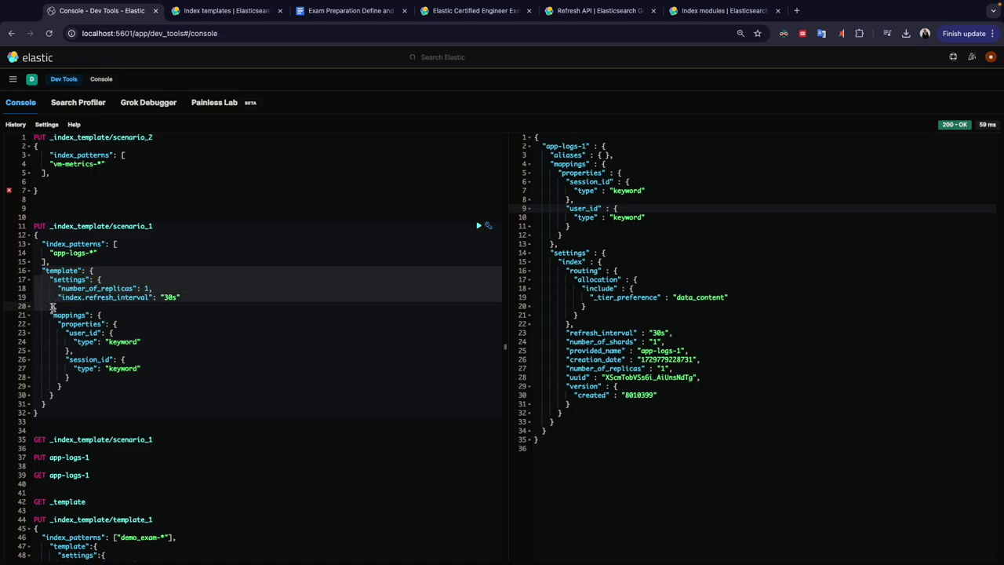
key("ctrl+c")
left_click(54, 183)
key("ctrl+v")
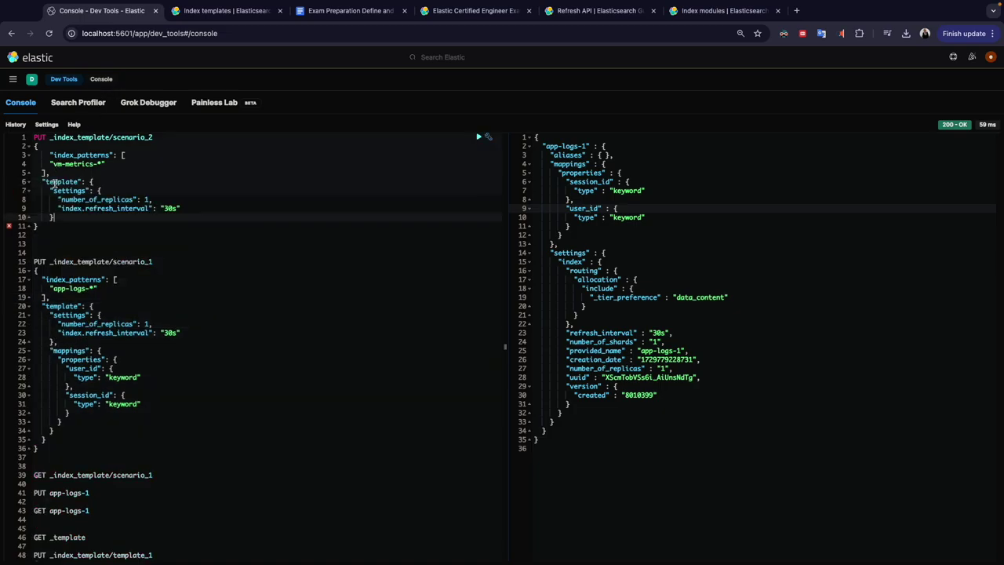
type("}")
- Clear the number_of_replicas value and remove the refresh interval's key name in the scenario_2 settings
left_click(145, 201)
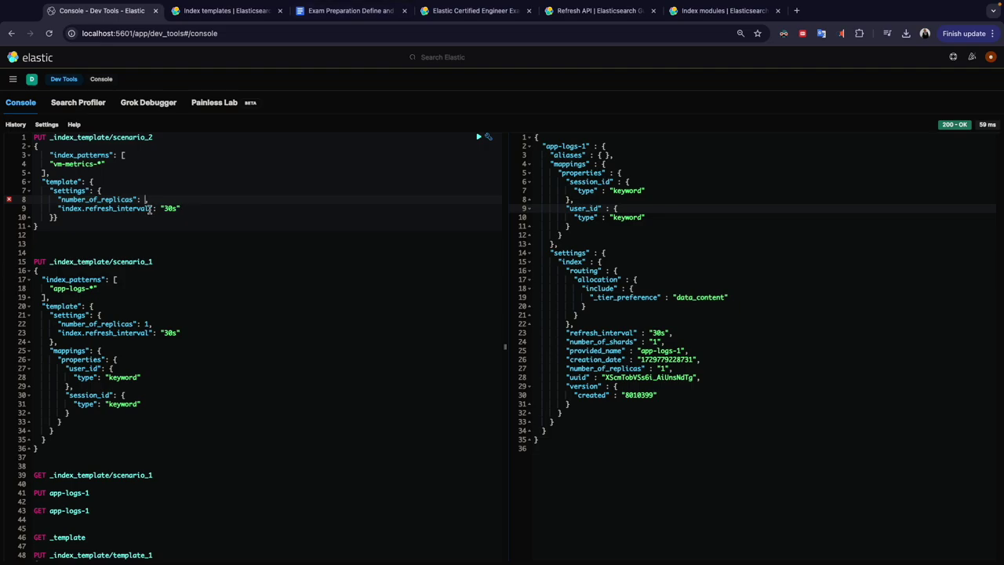
key("Left")
key("Left")
key("Left")
double_click(104, 208)
key("ctrl+v")
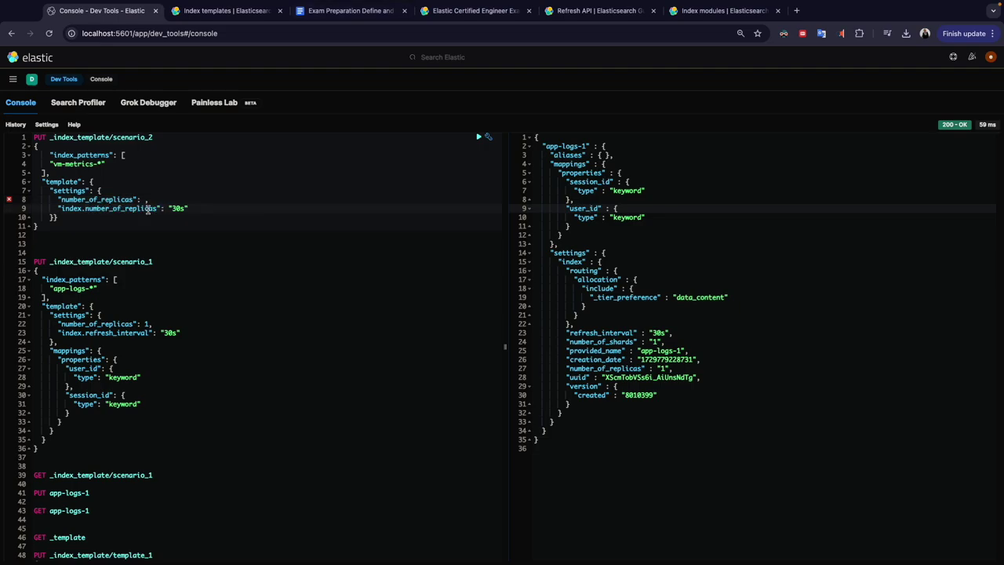
left_click(140, 207)
left_click(140, 206)
left_click(59, 208)
left_click_drag(61, 207, 160, 208)
key("BackSpace")
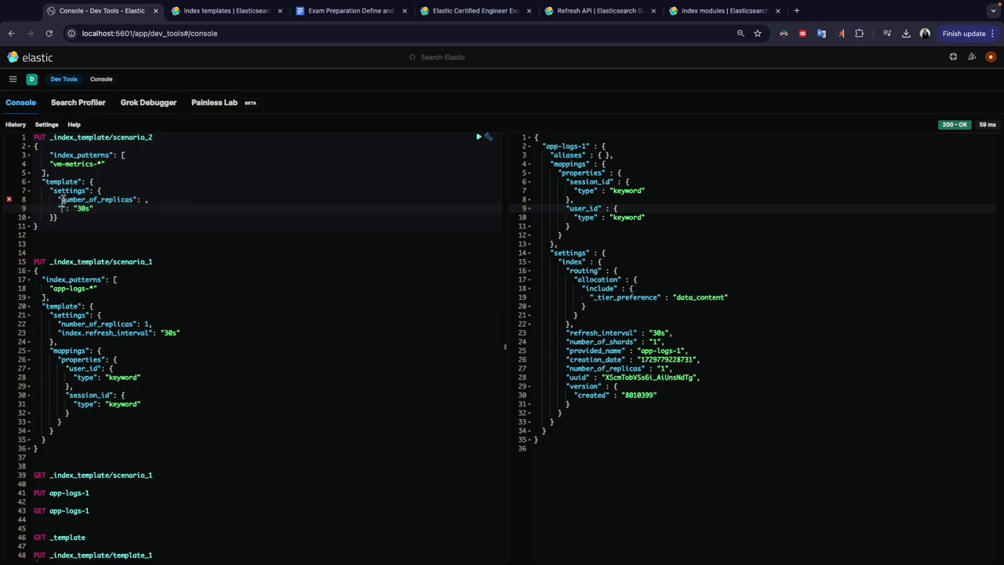
- Define number_of_shards as 3 in place of the refresh interval and set number_of_replicas to 2 in scenario_2
left_click(102, 199)
type("number_of_shards")
key("alt+Right")
key("BackSpace")
left_click(345, 11)
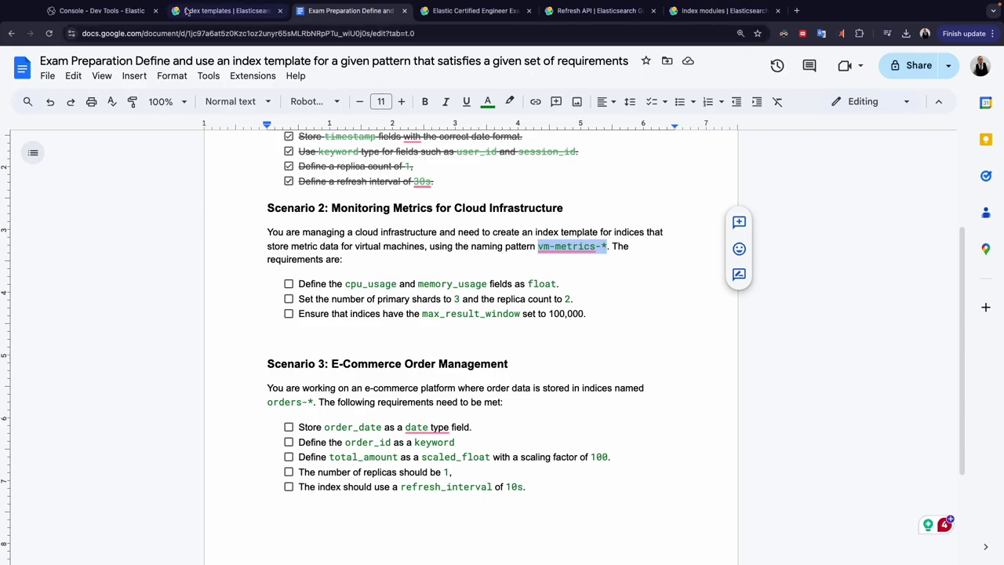
left_click(106, 11)
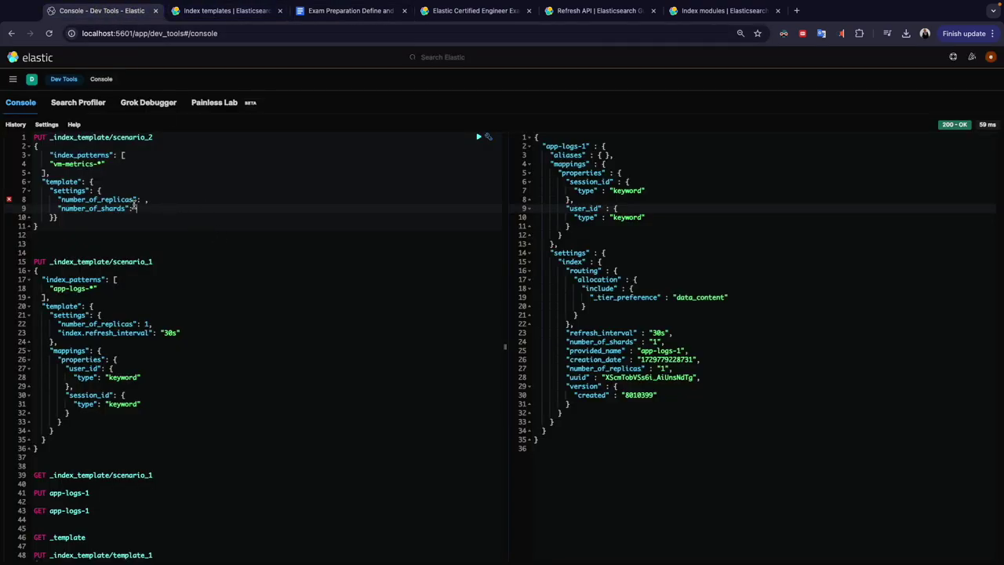
type("3")
key("Up")
key("Right")
type("2")
- Check off Scenario 2's primary shard and replica requirement in the exam preparation document and return to the Kibana console
left_click(380, 11)
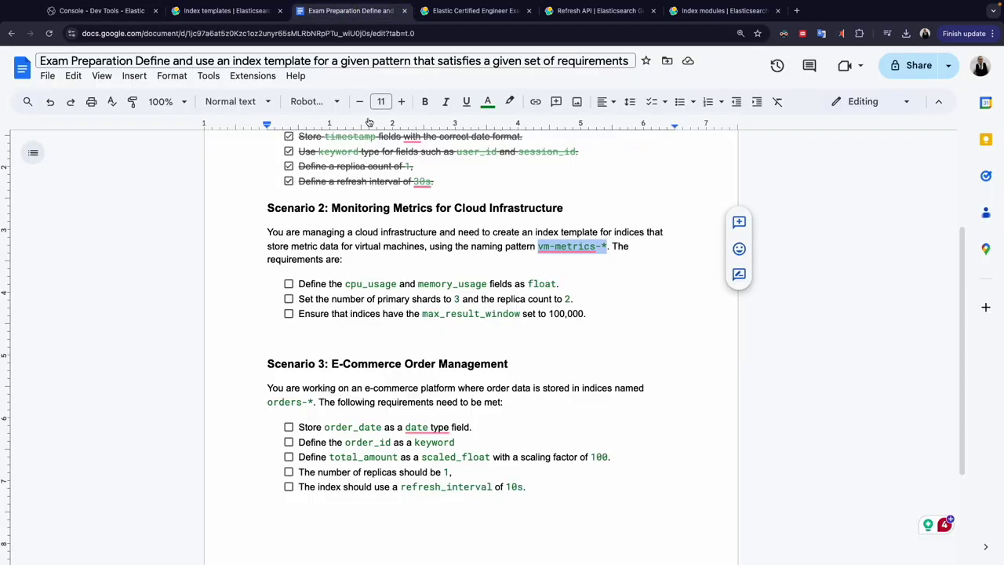
left_click(288, 299)
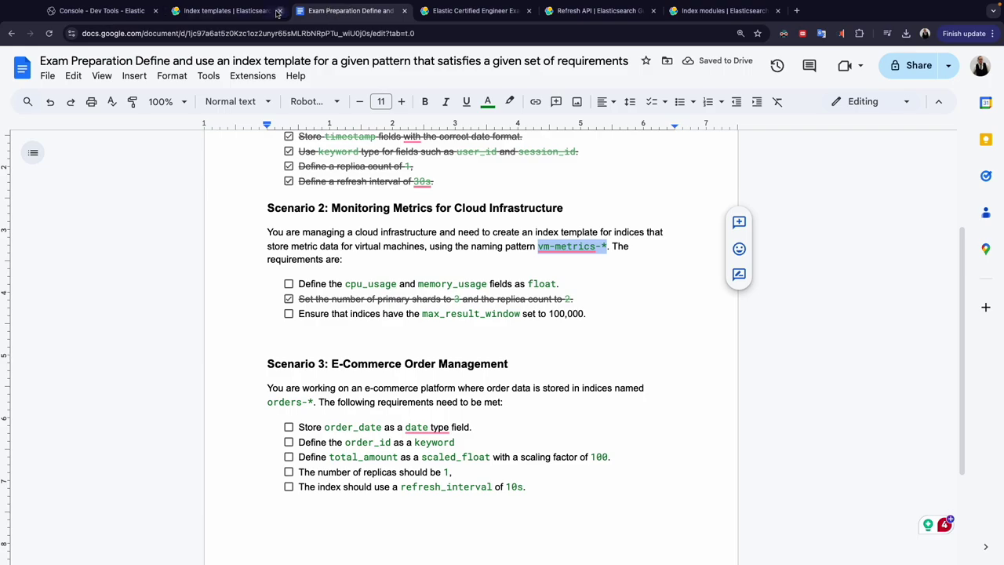
left_click(98, 11)
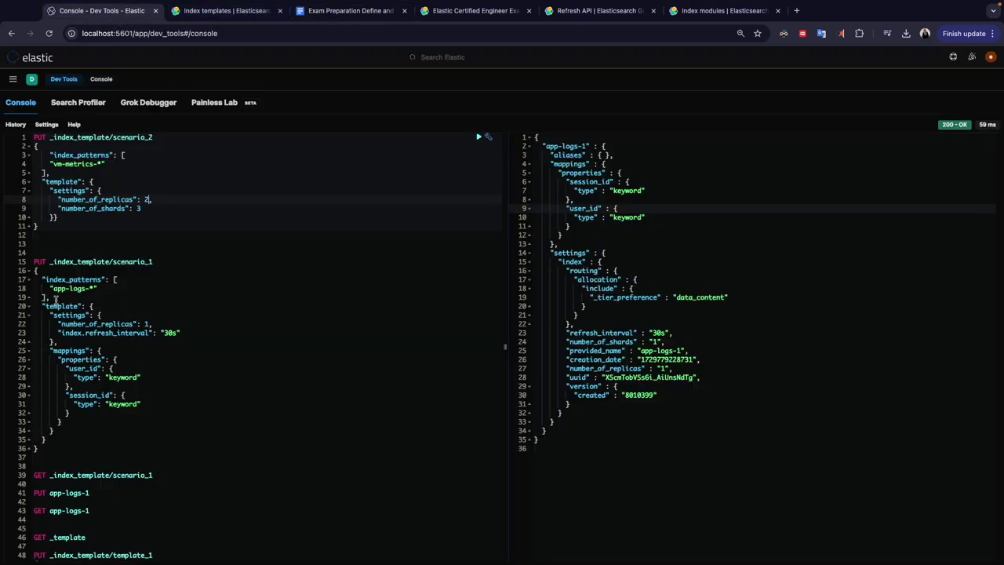
- Copy scenario_1's mappings block into the scenario_2 template below its settings, separating the two blocks with a comma
left_click(36, 353)
left_click(30, 350)
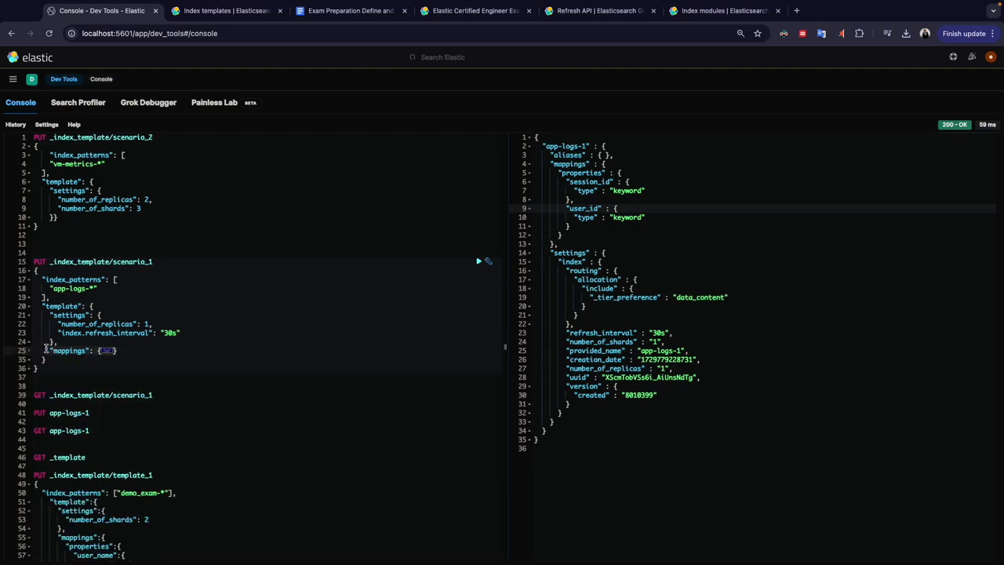
left_click(54, 218)
type("}")
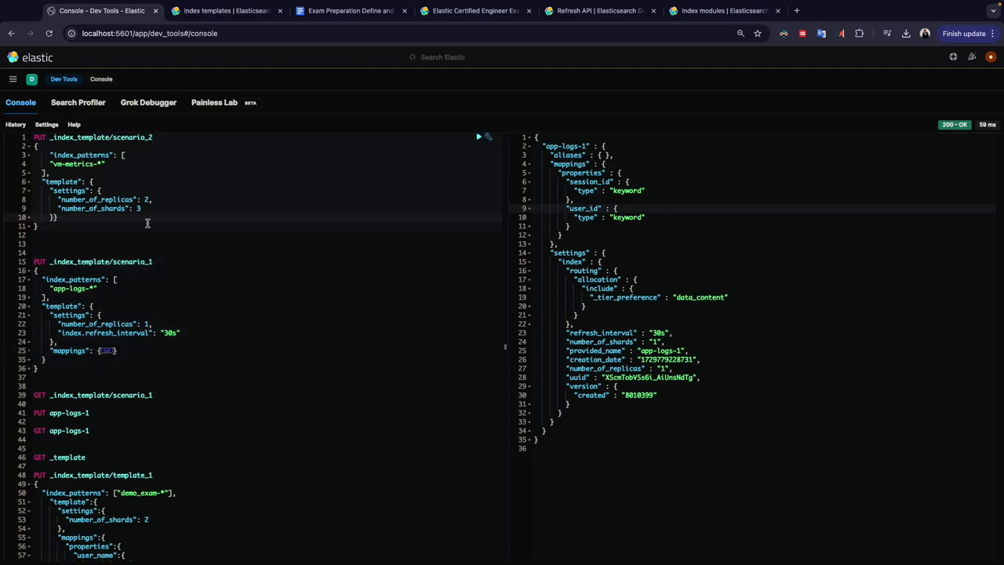
key("Return")
key("Return")
key("Return")
key("Up")
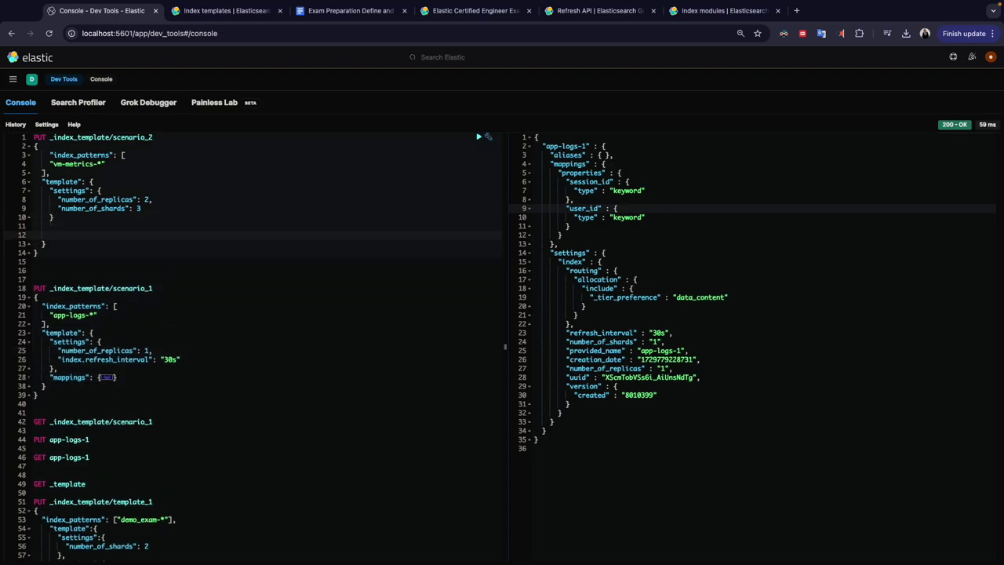
key("ctrl+v")
type(",")
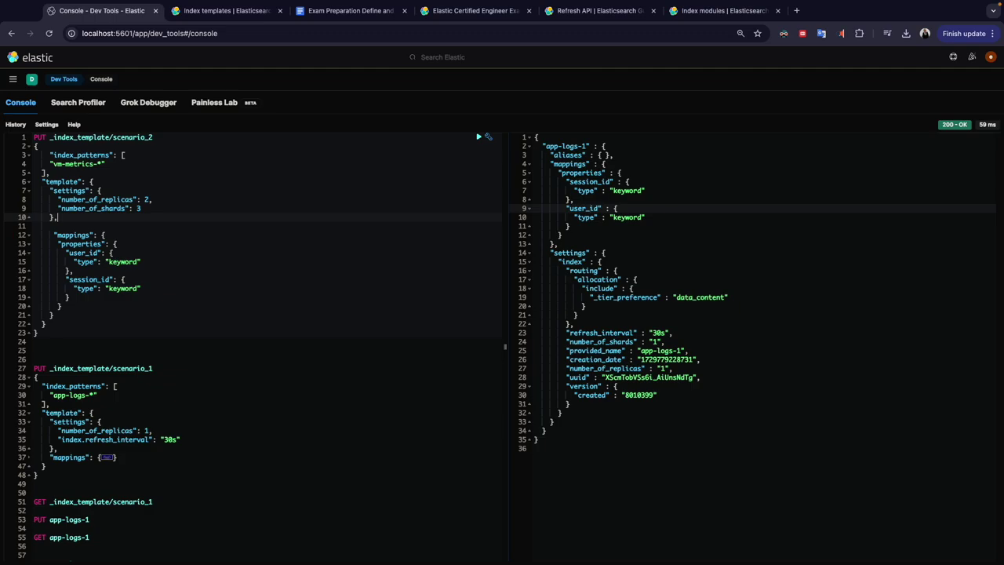
- Clear the user_id and session_id field names in scenario_2's mappings, and place the exam preparation document's tab directly beside the console's
double_click(78, 253)
key("Return")
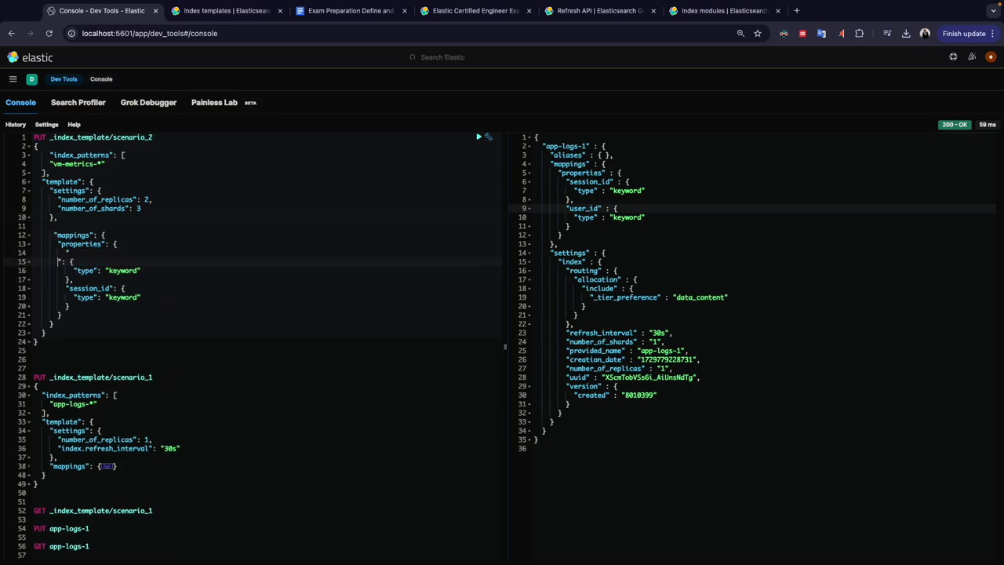
key("ctrl+z")
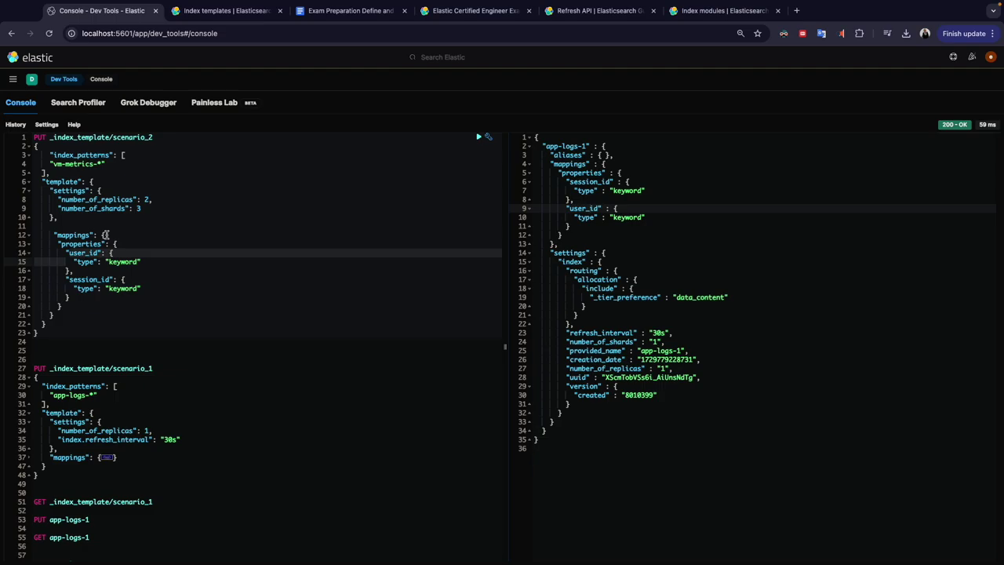
left_click(82, 250)
double_click(81, 251)
key("BackSpace")
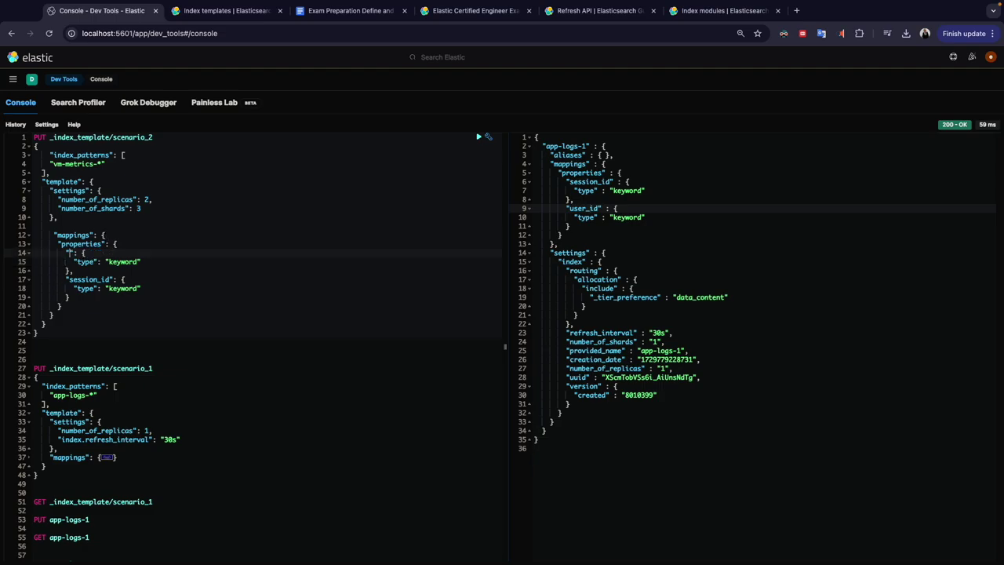
double_click(86, 280)
key("BackSpace")
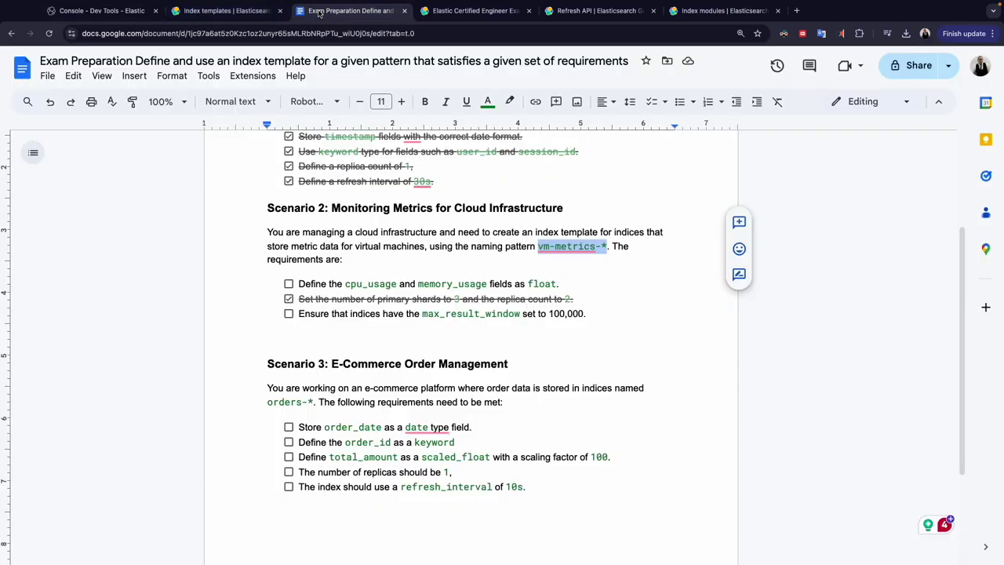
left_click_drag(331, 13, 235, 14)
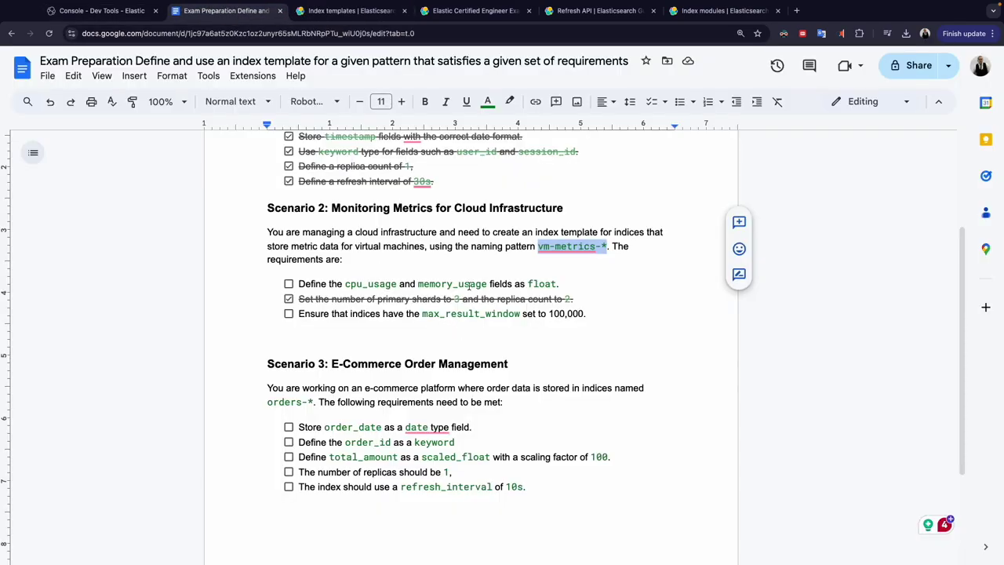
- Copy cpu_usage from Scenario 2's requirements and use it as the first empty field name in scenario_2's mappings
double_click(348, 285)
key("ctrl+c")
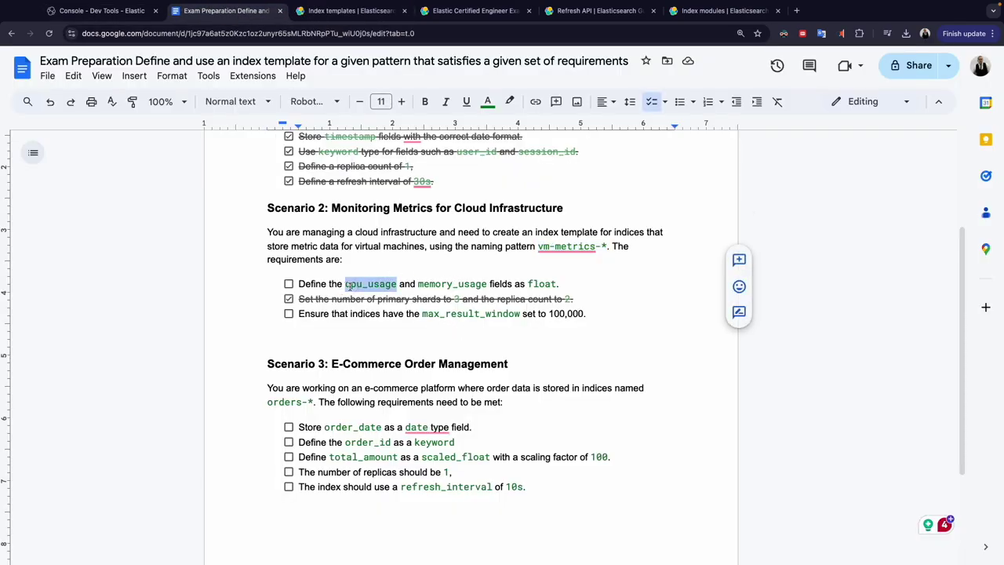
left_click(118, 12)
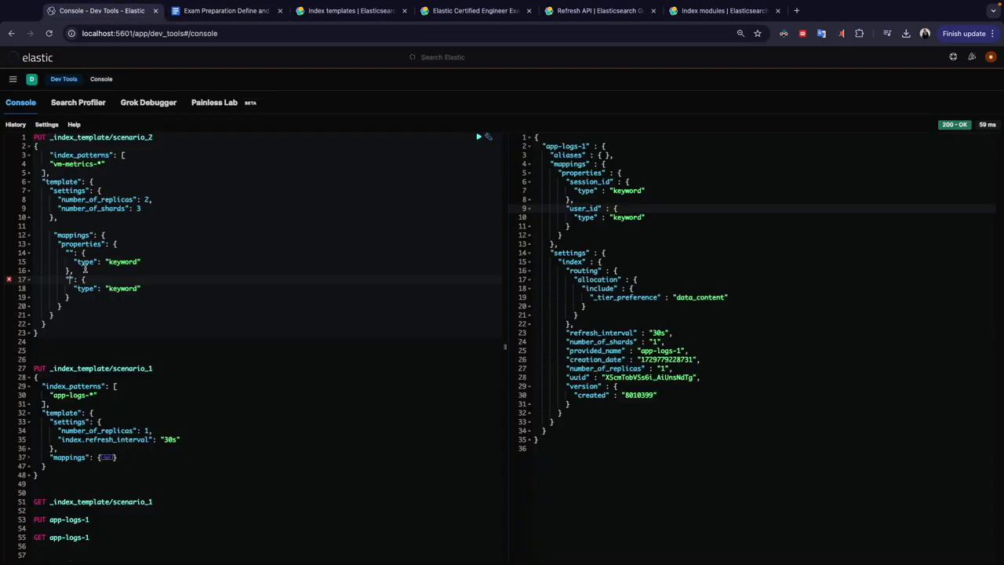
left_click(71, 252)
key("ctrl+v")
- Copy memory_usage from Scenario 2's requirements and use it as the second empty field name in scenario_2's mappings
left_click(69, 279)
left_click(224, 11)
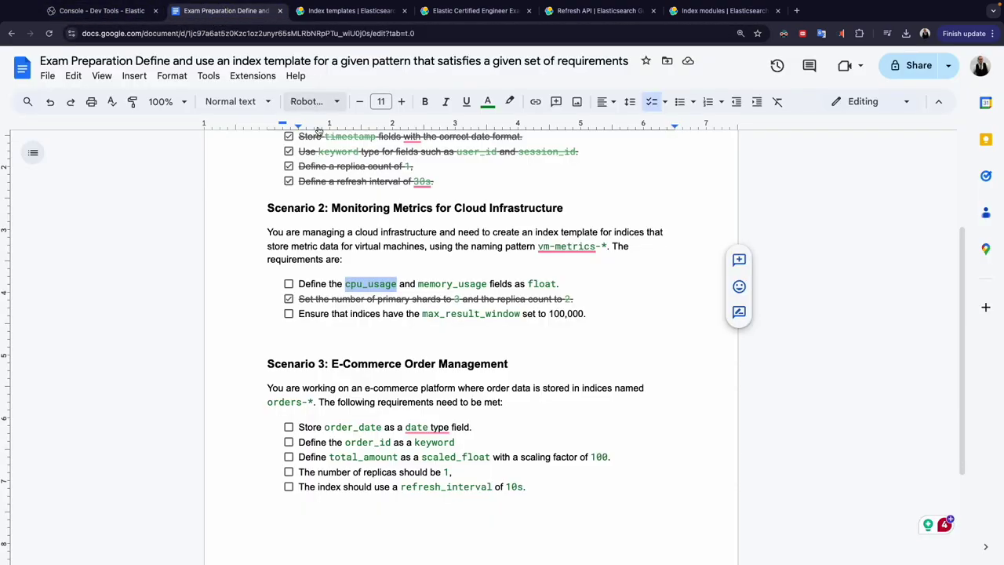
double_click(457, 284)
key("ctrl+c")
left_click(102, 11)
key("ctrl+v")
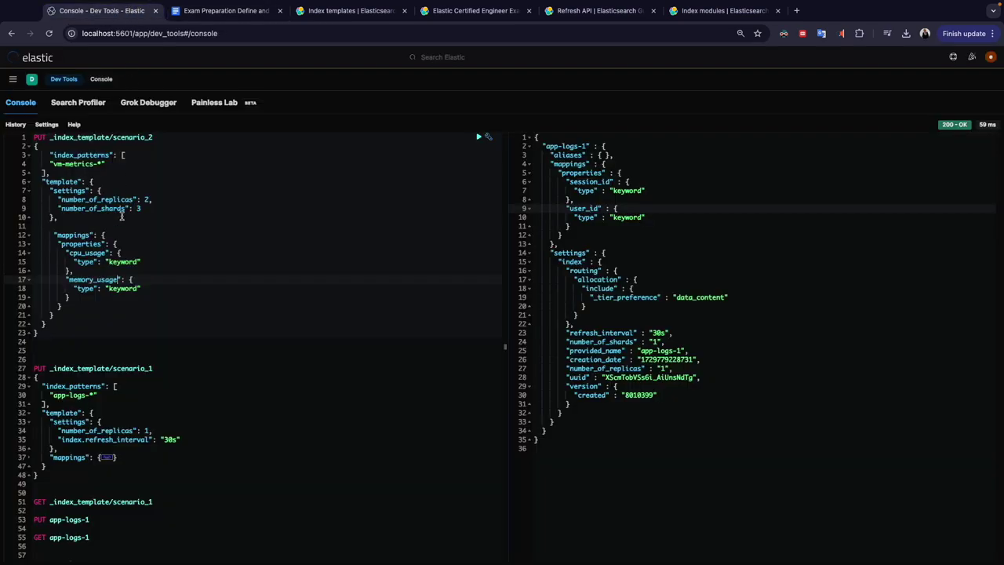
- Set the type of the cpu_usage field in scenario_2's mappings to float
double_click(123, 261)
key("Return")
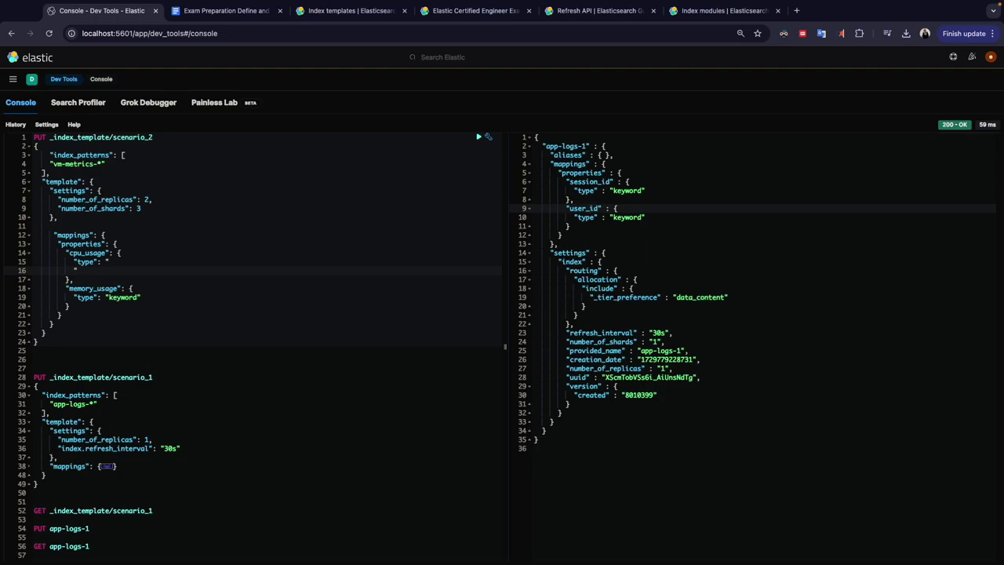
key("BackSpace")
key("BackSpace")
key("BackSpace")
key("BackSpace")
key("BackSpace")
key("BackSpace")
type("loat")
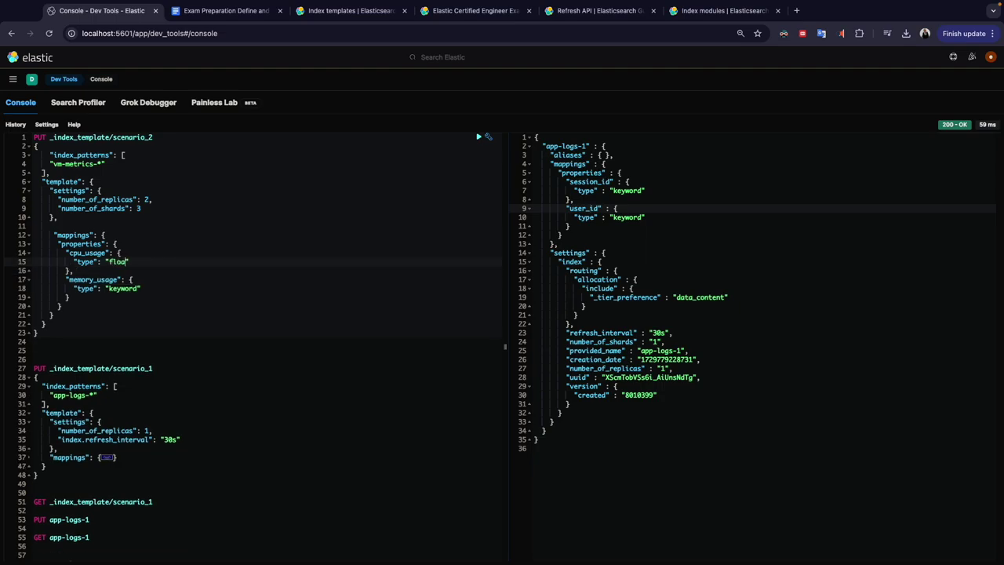
- Set memory_usage's type to float and check off Scenario 2's float fields requirement in the exam preparation document
left_click(224, 12)
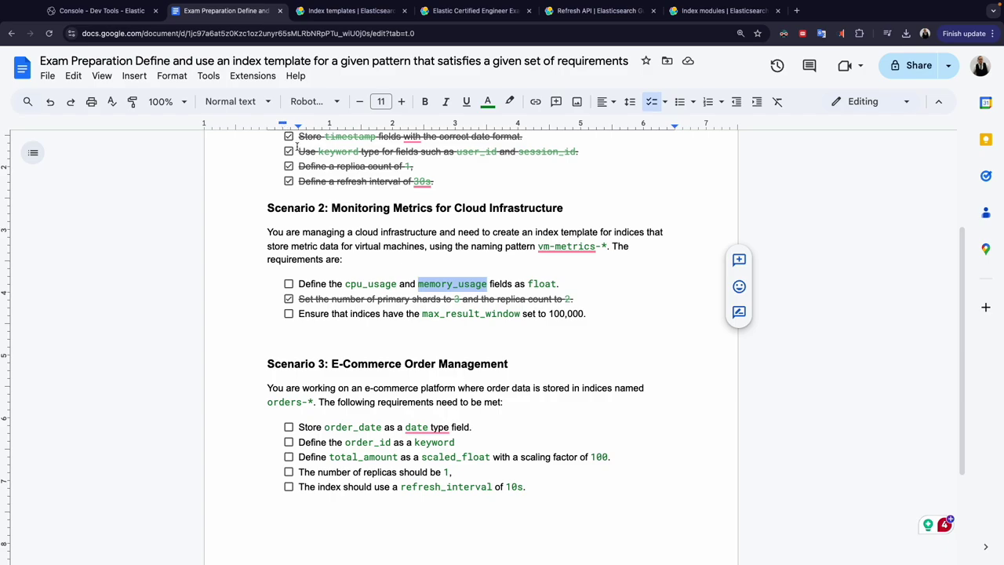
left_click(98, 11)
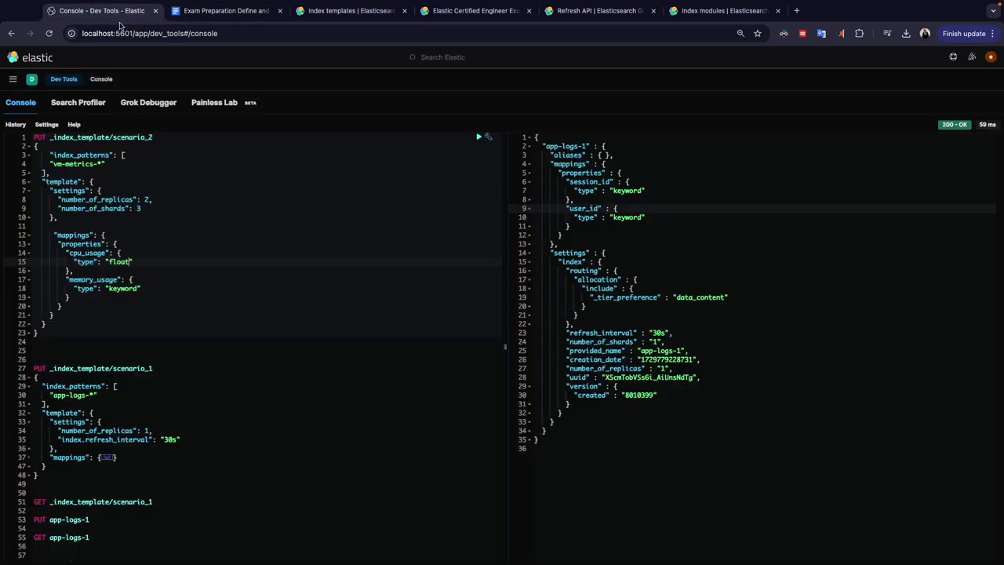
double_click(121, 287)
type("float")
left_click(231, 11)
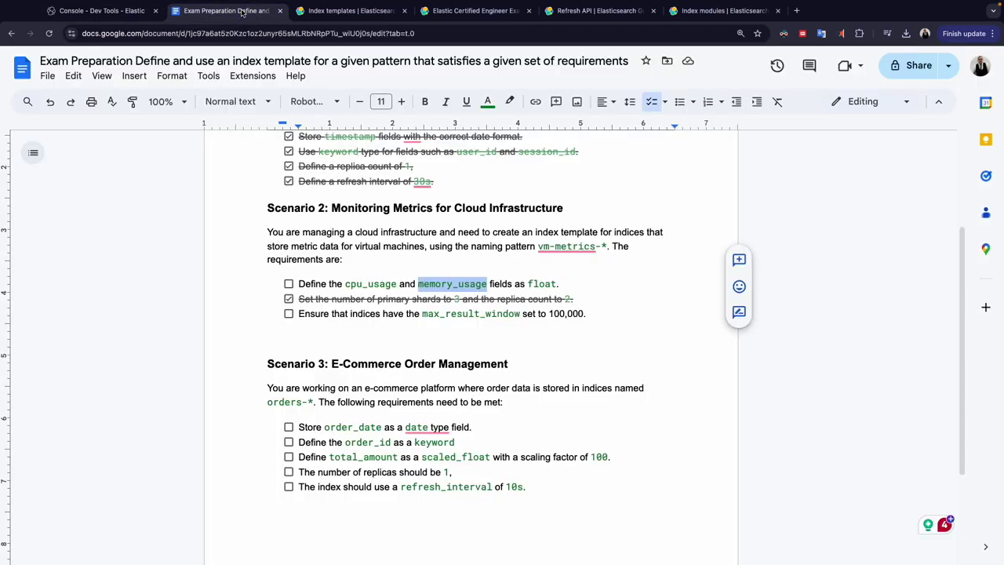
left_click(288, 283)
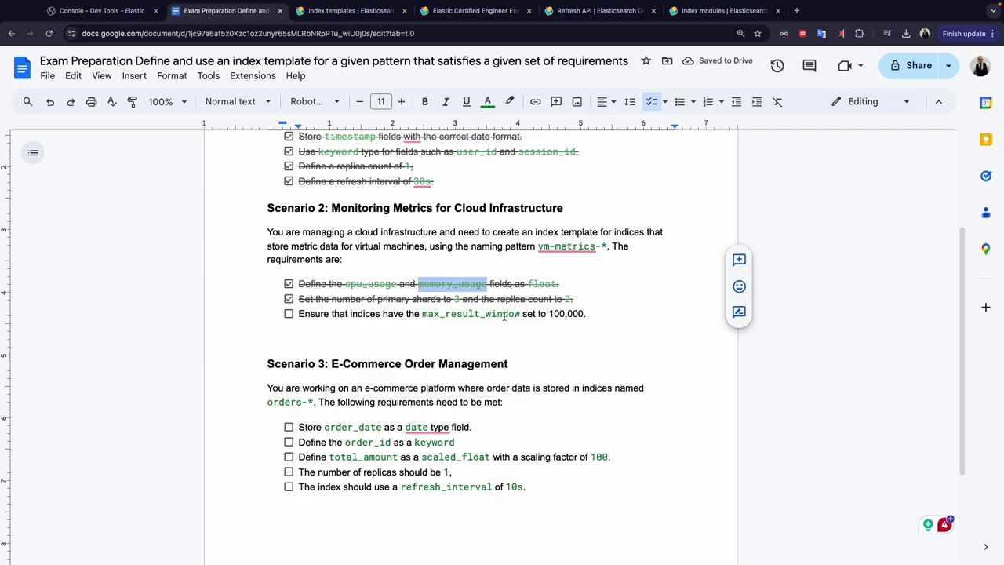
left_click(463, 12)
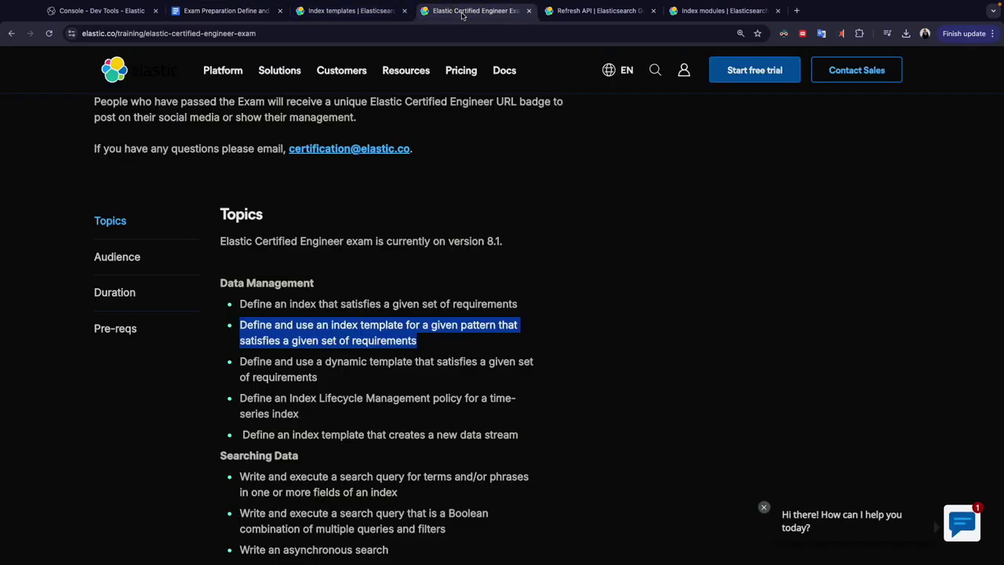
left_click(355, 10)
left_click(438, 224)
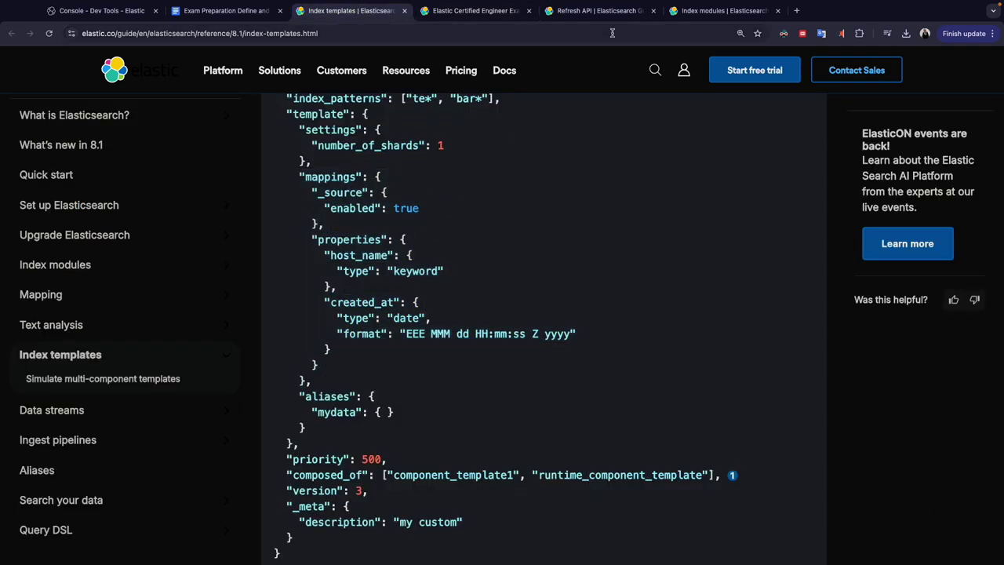
left_click(691, 14)
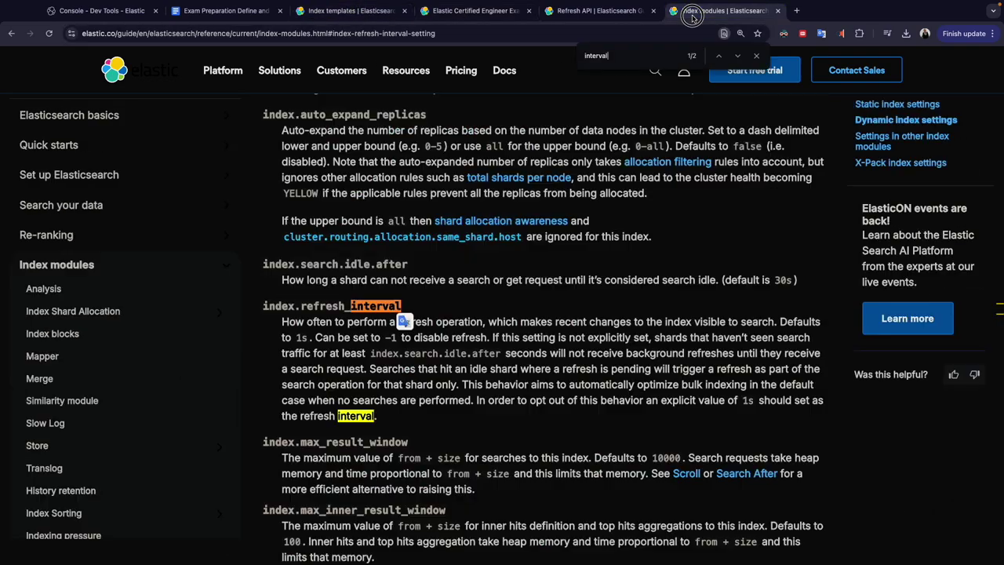
left_click(102, 11)
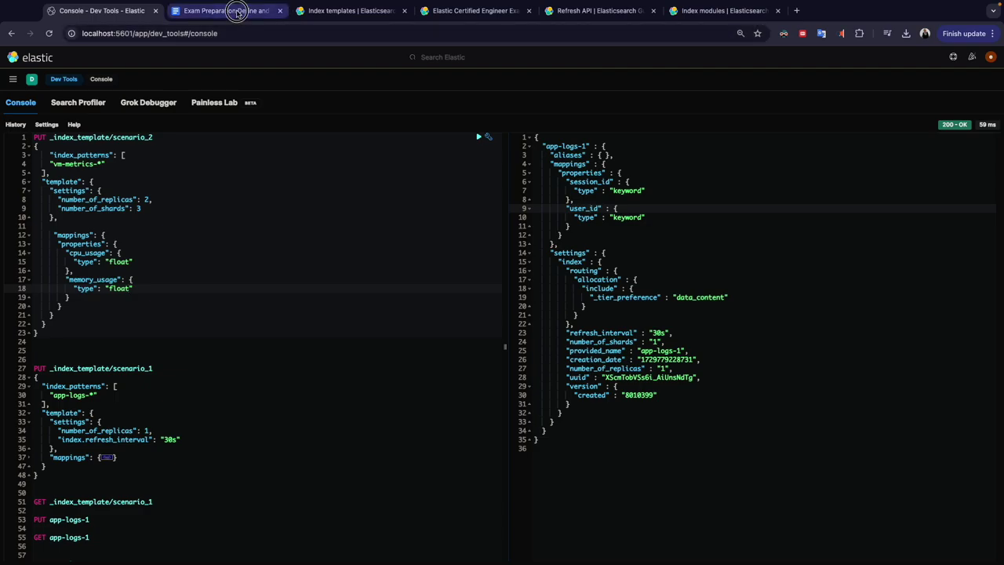
- Copy max_result_window from Scenario 2's last requirement and search the Index modules documentation page for it
left_click(226, 11)
left_click_drag(423, 315, 522, 314)
key("super+c")
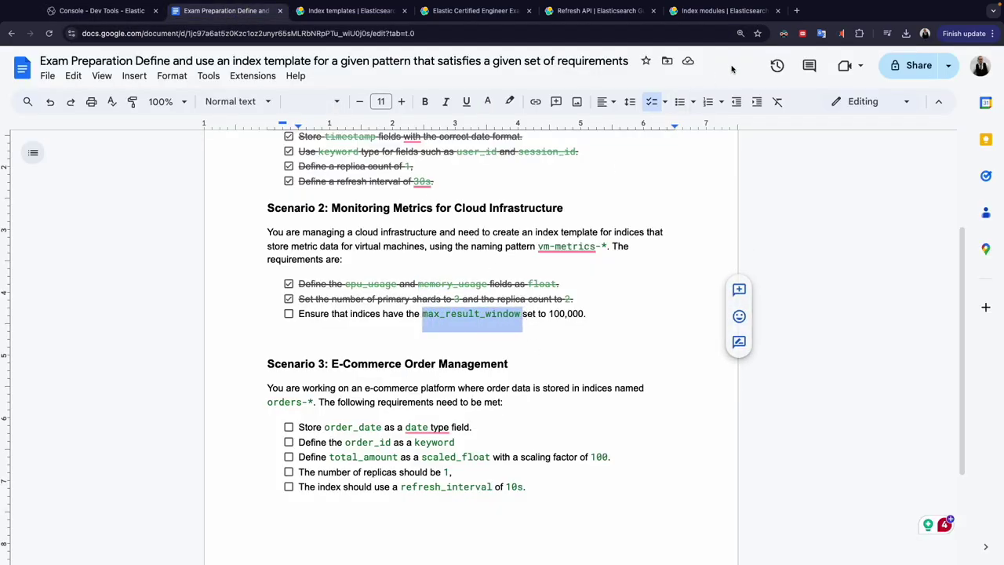
left_click(722, 10)
key("super+v")
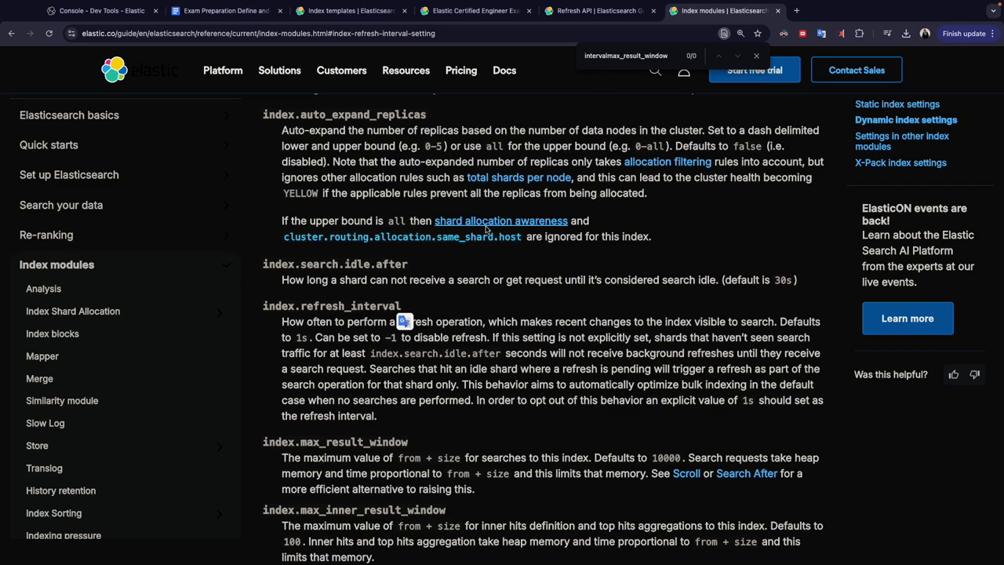
key("super+a")
key("BackSpace")
key("super+v")
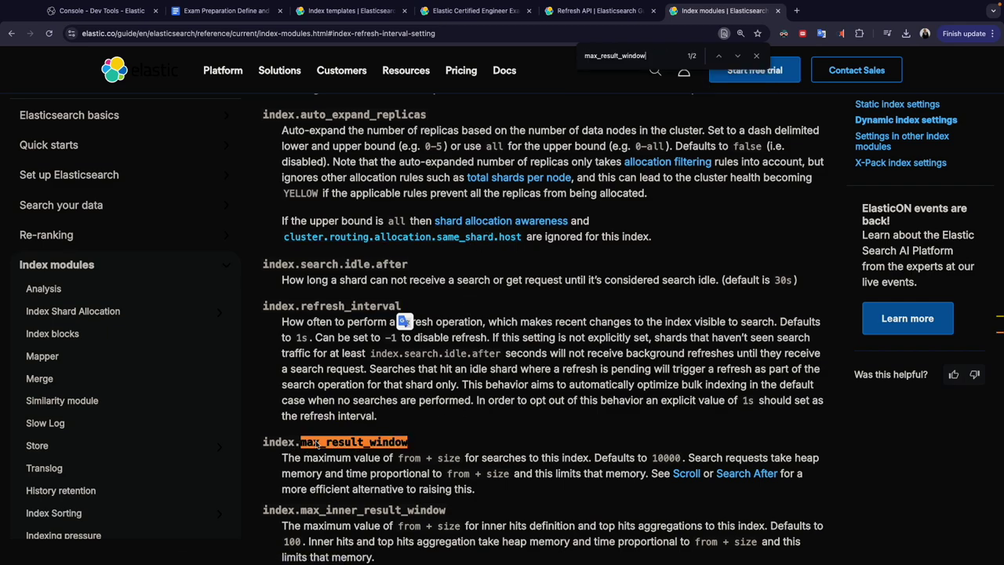
scroll(384, 449, "down", 2)
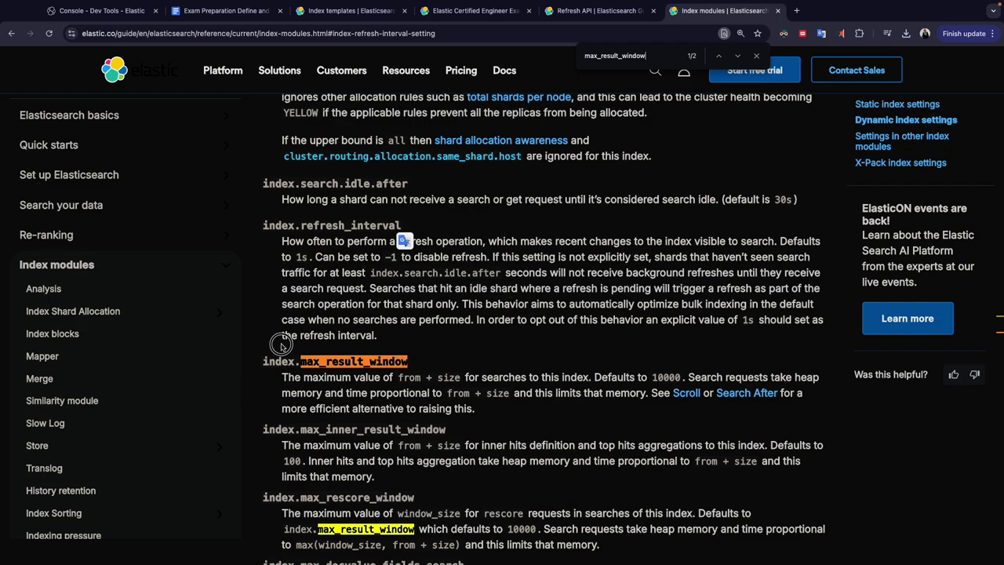
- Add index.max_result_window with value 100000 below number_of_shards in scenario_2's settings and submit the template request
left_click_drag(264, 362, 409, 363)
left_click(102, 10)
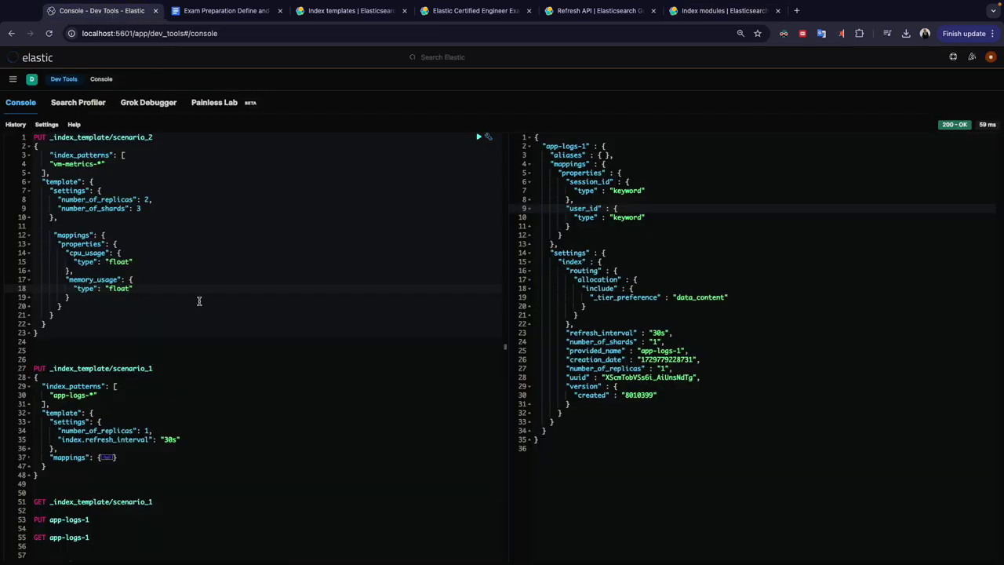
left_click(145, 208)
type(",")
key("Return")
type("\"")
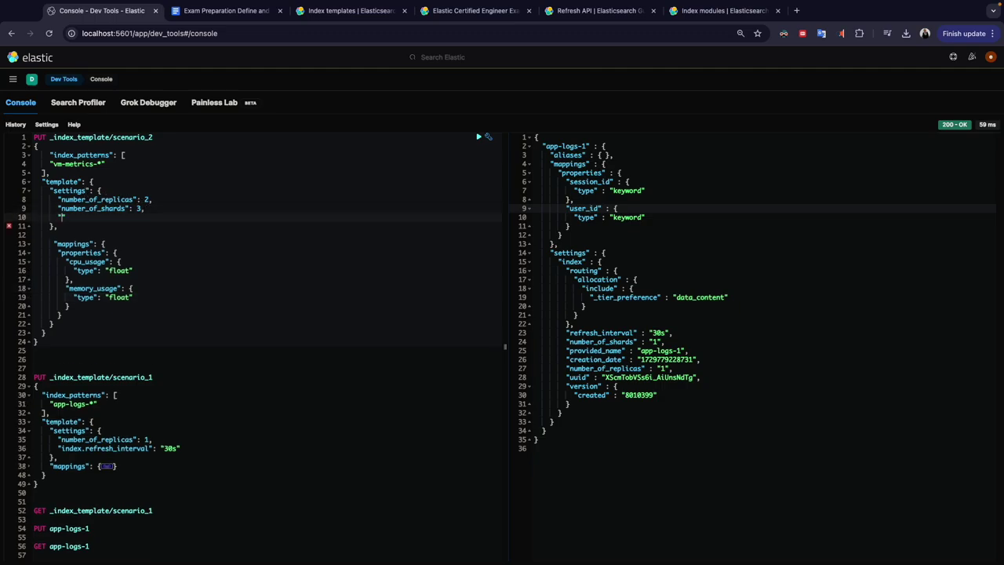
type("index.max_result_window\": 100000")
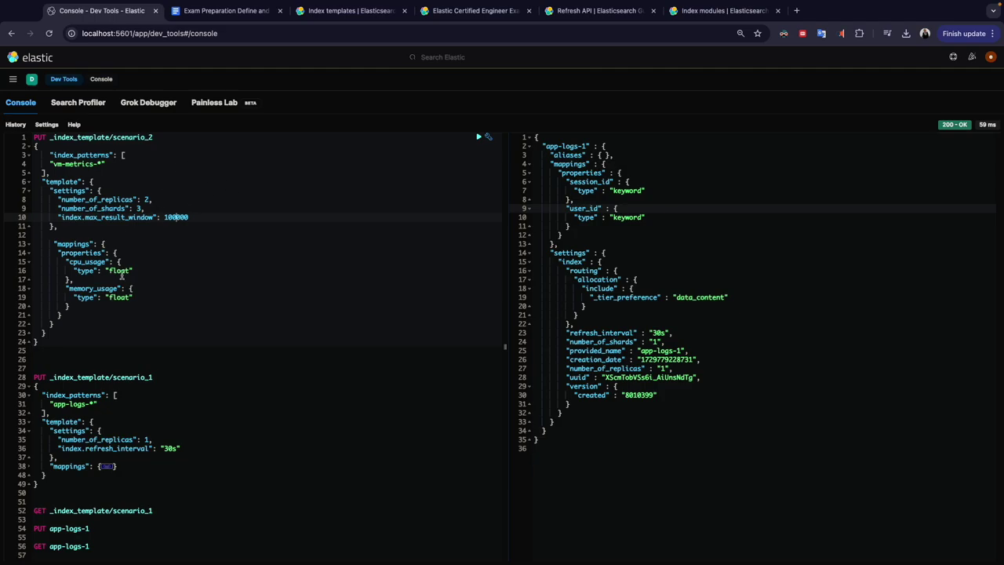
left_click(479, 137)
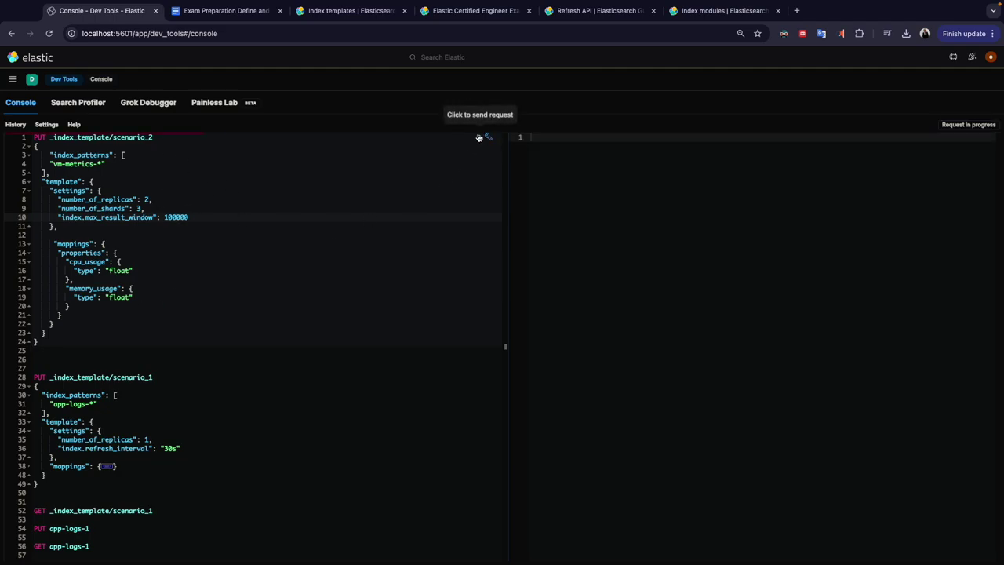
- Add and run a GET _index_template/scenario_2 request below the template to review its stored definition
left_click(67, 345)
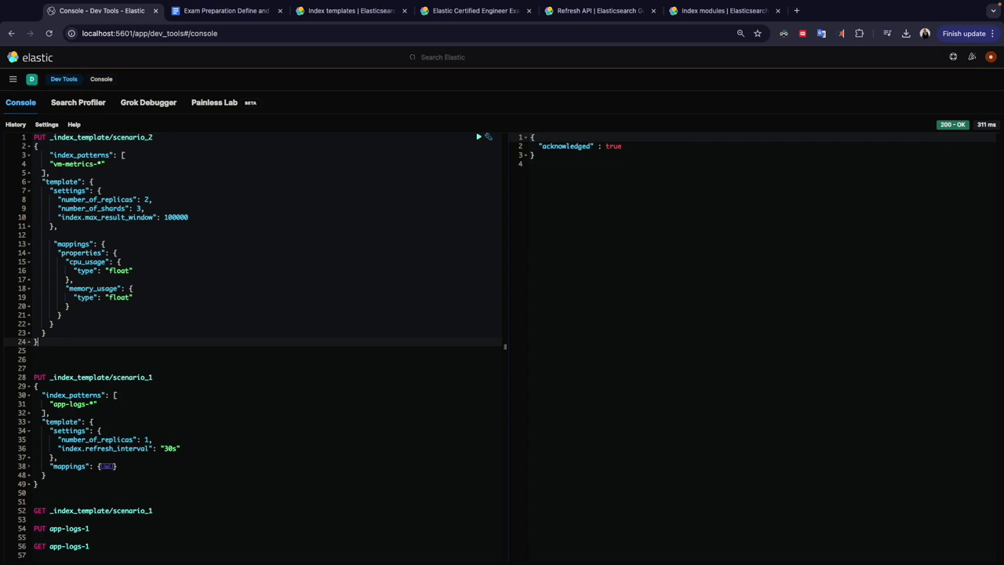
key("Return")
key("Return")
type("GET")
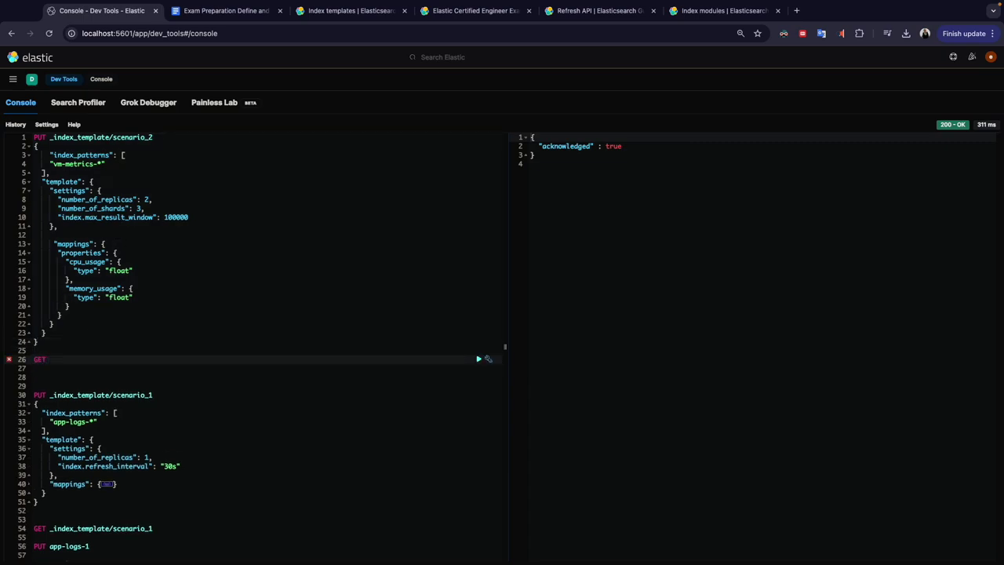
type(" _in")
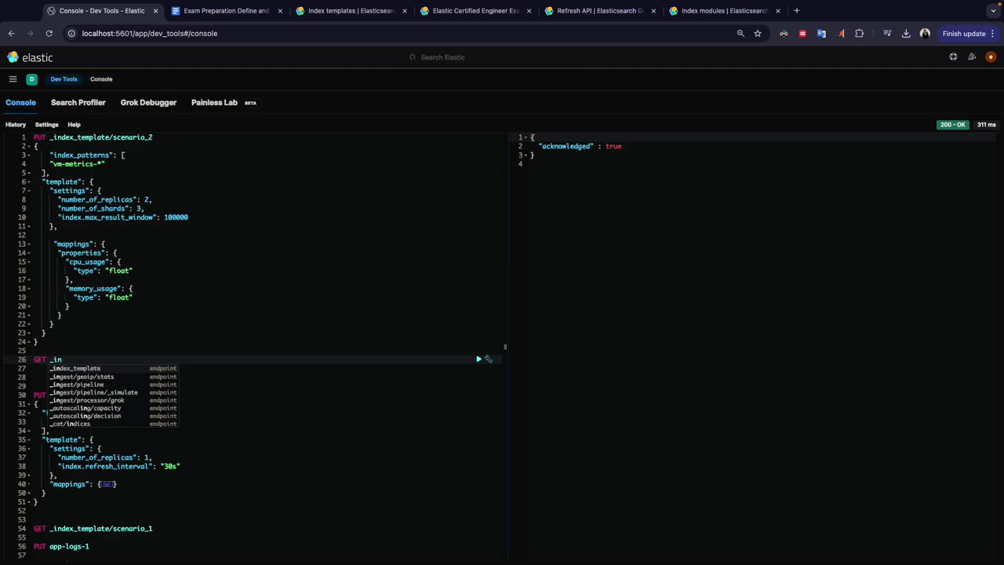
key("Return")
type("/sc")
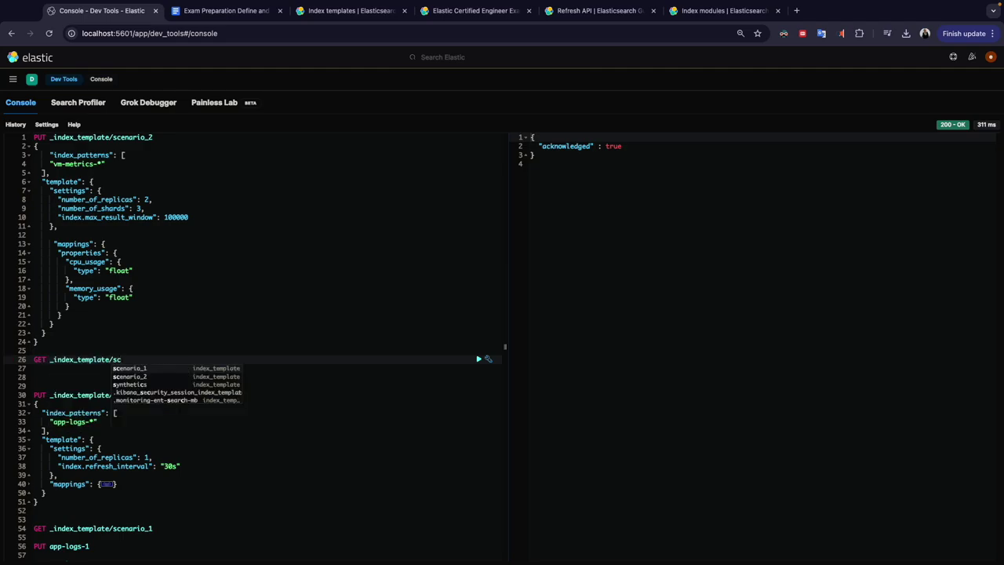
key("Down")
key("Return")
key("super+Return")
left_click(627, 191)
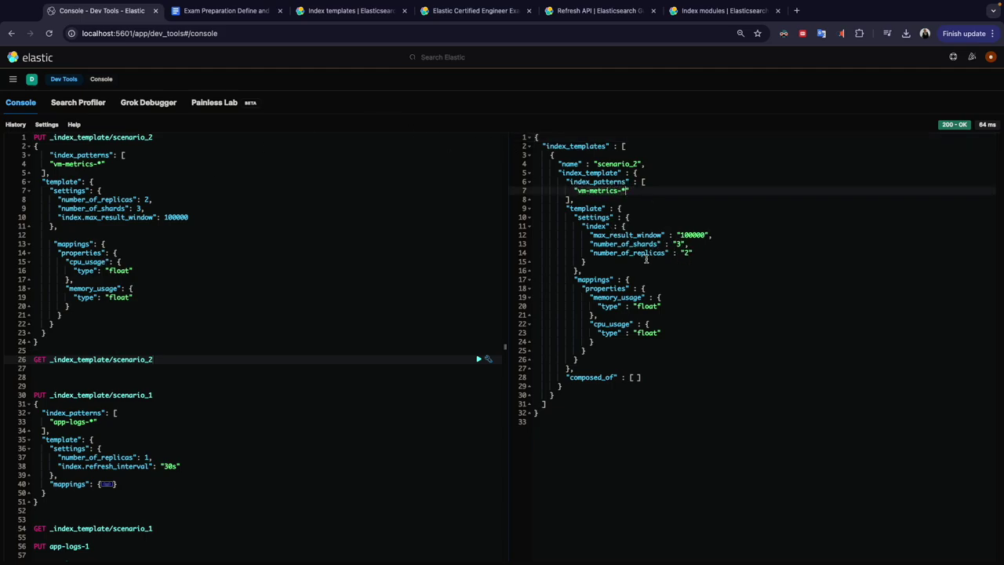
- Create an index named vm-metrics-1 with a PUT request below the scenario_2 retrieval request
left_click(166, 358)
key("Return")
key("Return")
type("PUT")
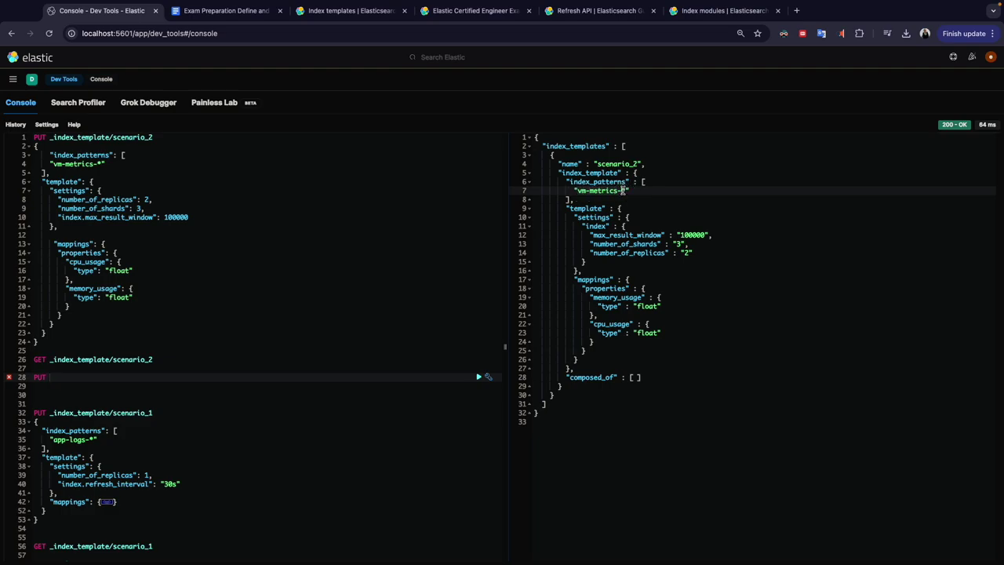
left_click(69, 377)
key("ctrl+v")
type("1")
key("ctrl+Return")
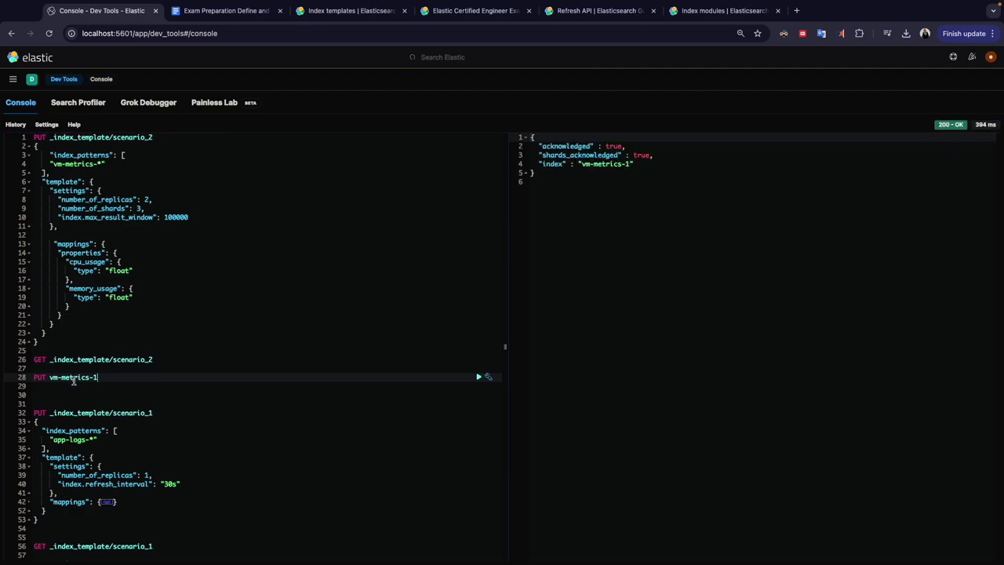
- Retrieve the vm-metrics-1 index to inspect its mappings and settings, and return to the exam preparation document
key("Return")
type("getvm-metrics-1")
key("ctrl+Return")
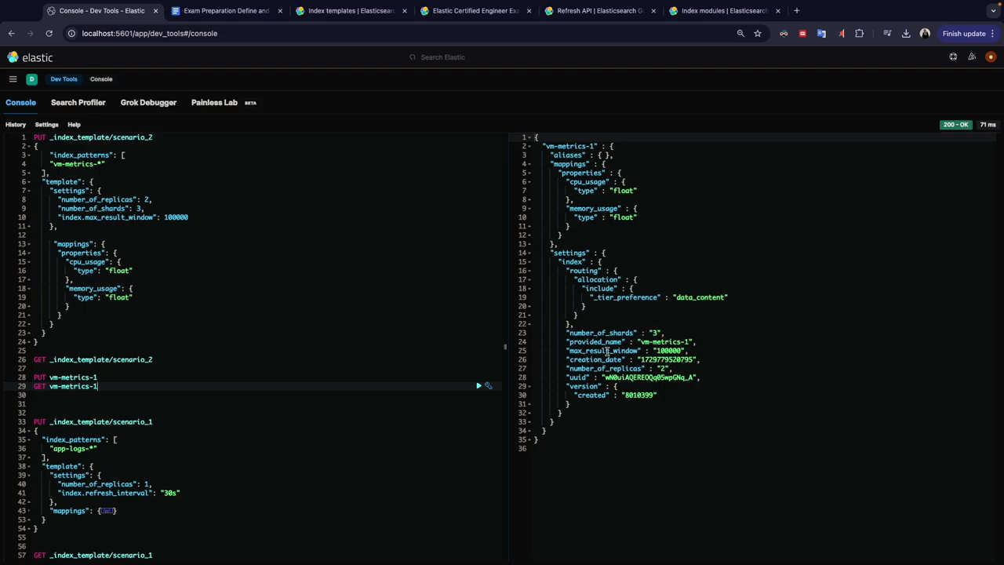
key("ctrl+Tab")
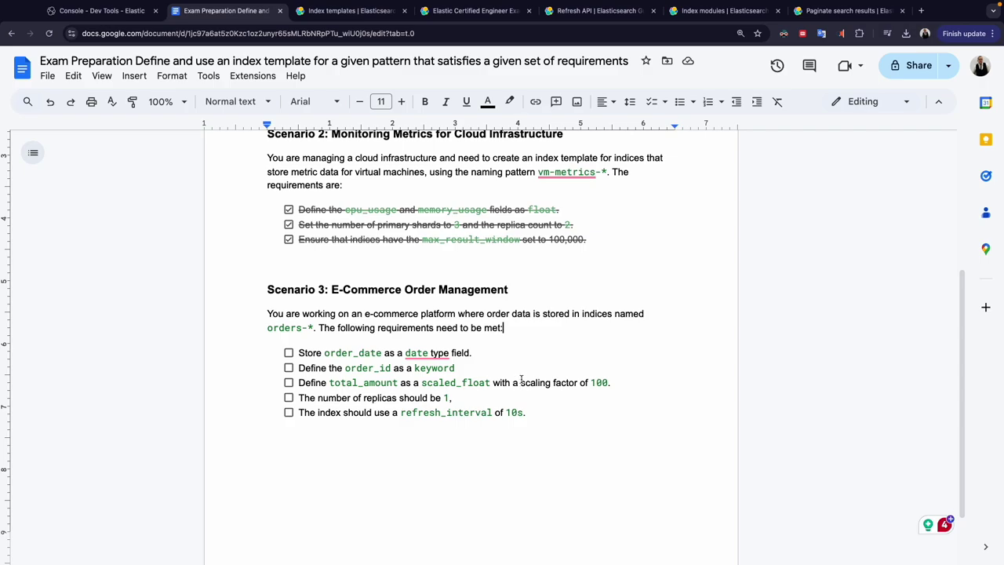